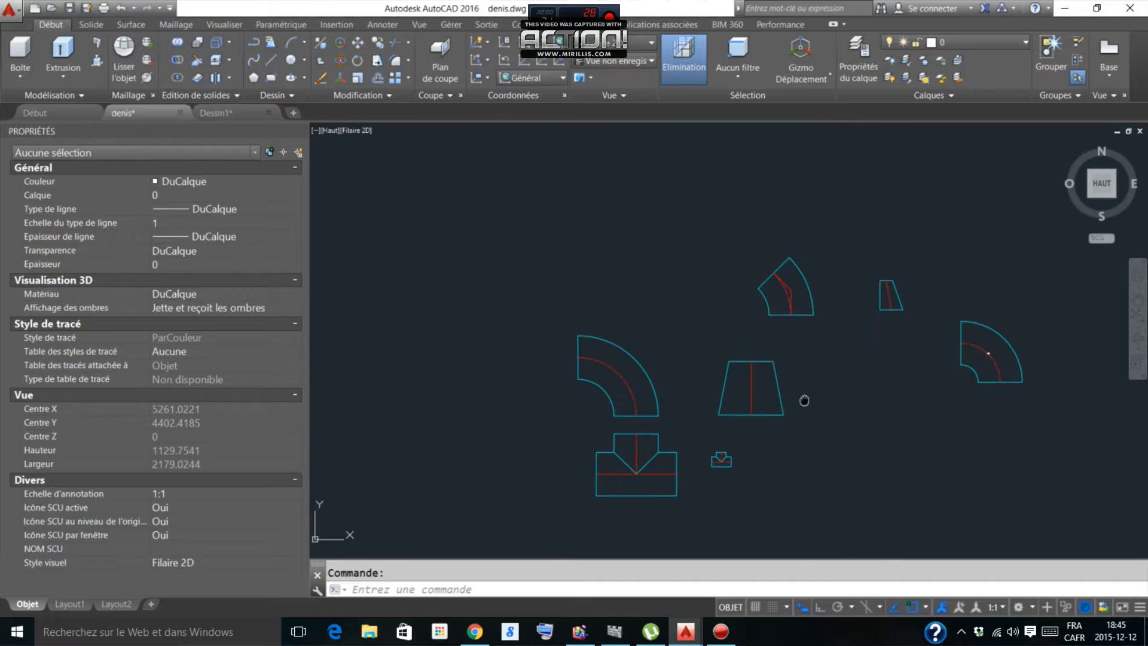
Step: Set the central concentric reducer block in turn to the sizes 3 @1-1/4, 5 @3 and 6 @4
click(759, 284)
click(705, 389)
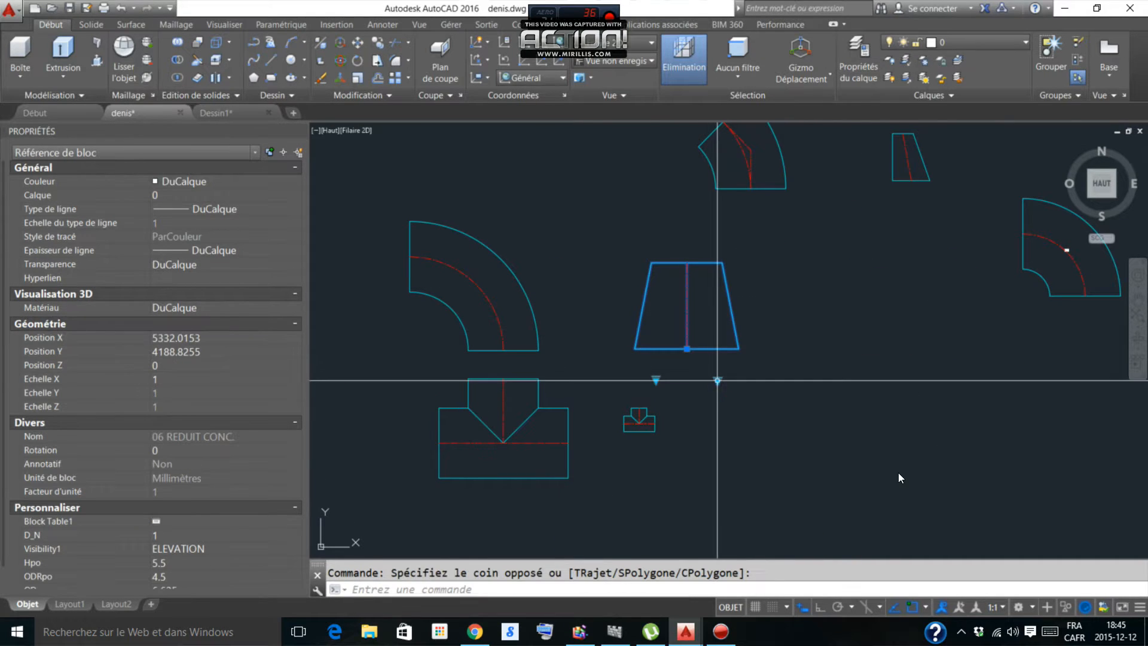
click(717, 381)
click(754, 328)
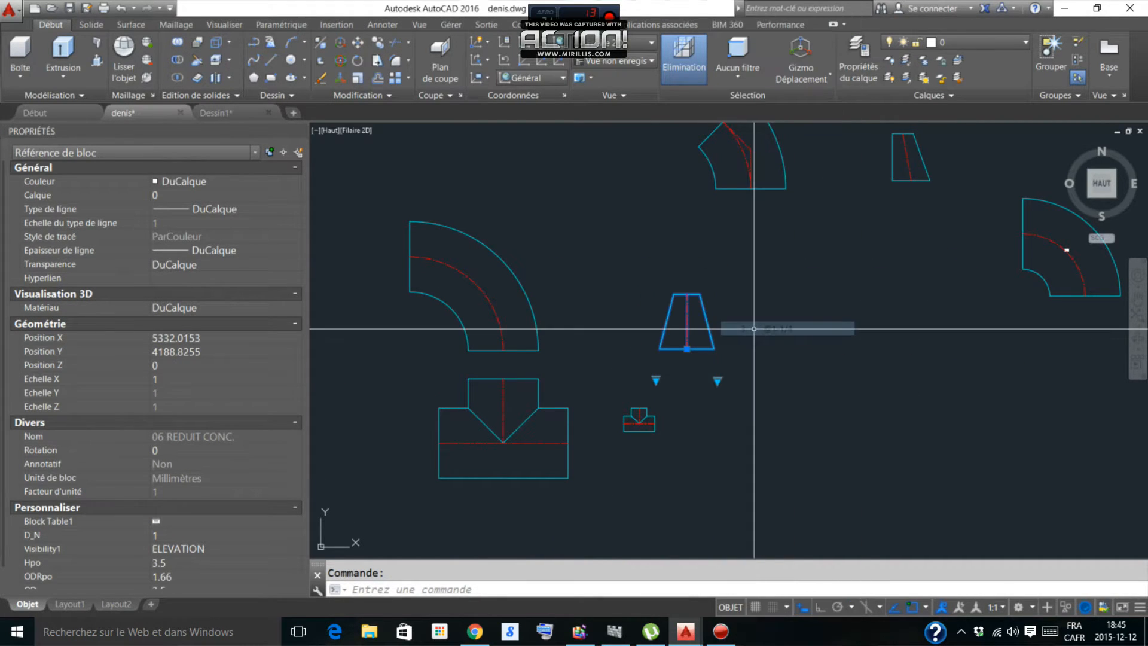
click(718, 381)
click(765, 494)
scroll(705, 388, up, 2)
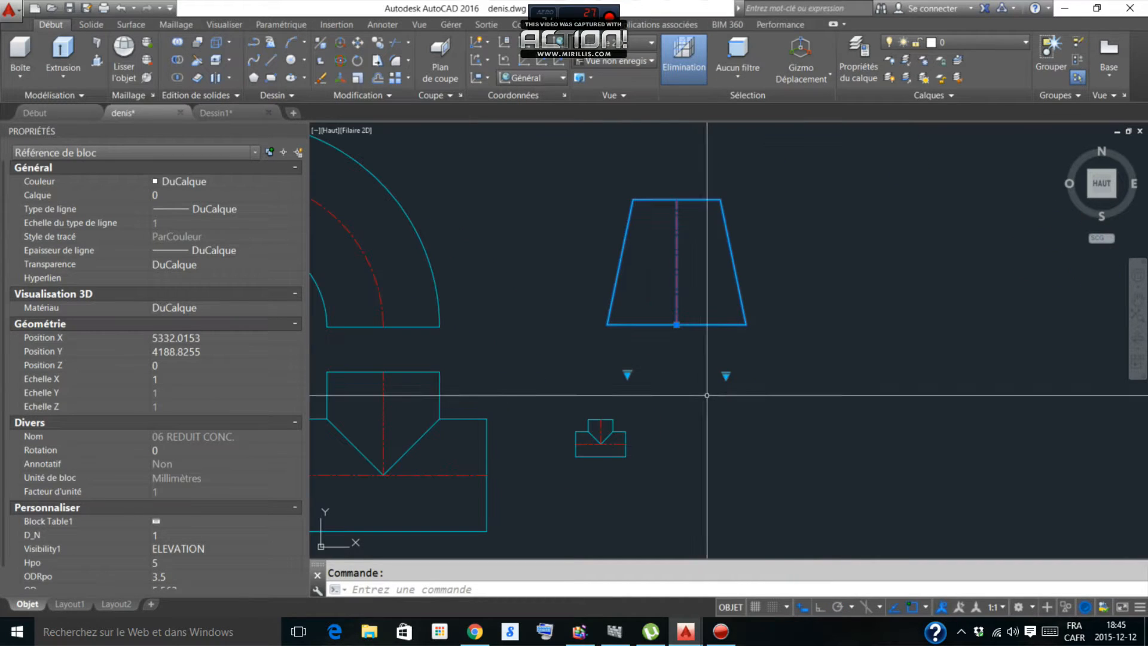
click(627, 375)
click(755, 549)
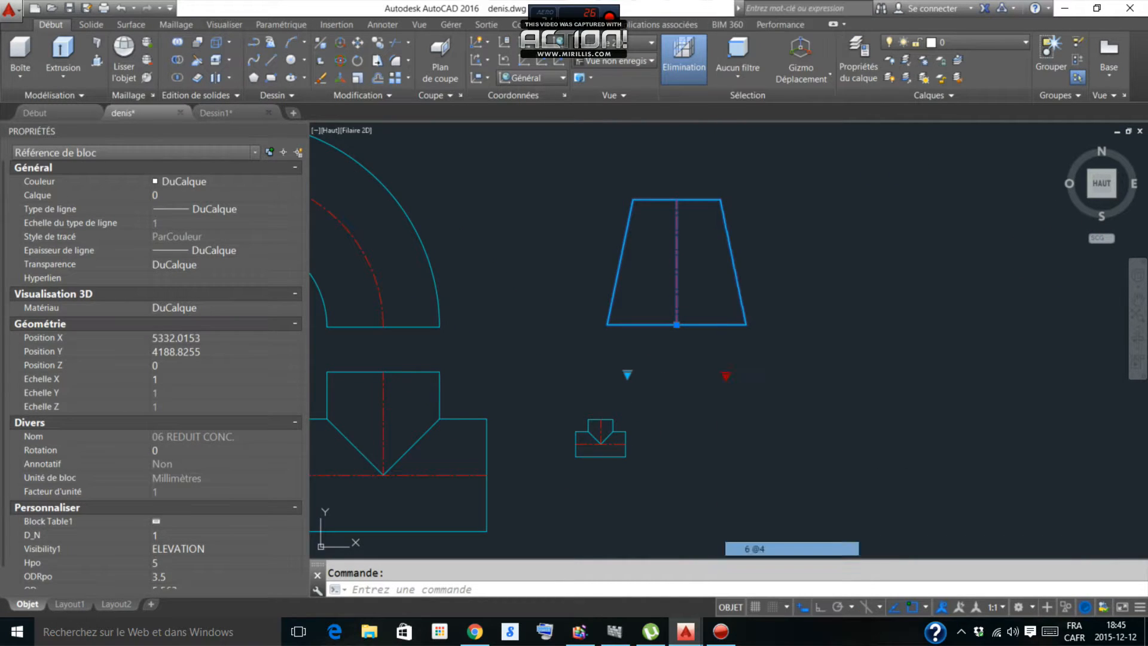
Step: Look through the reducer block's list of available pipe sizes down to the large diameters and deselect the block
click(726, 375)
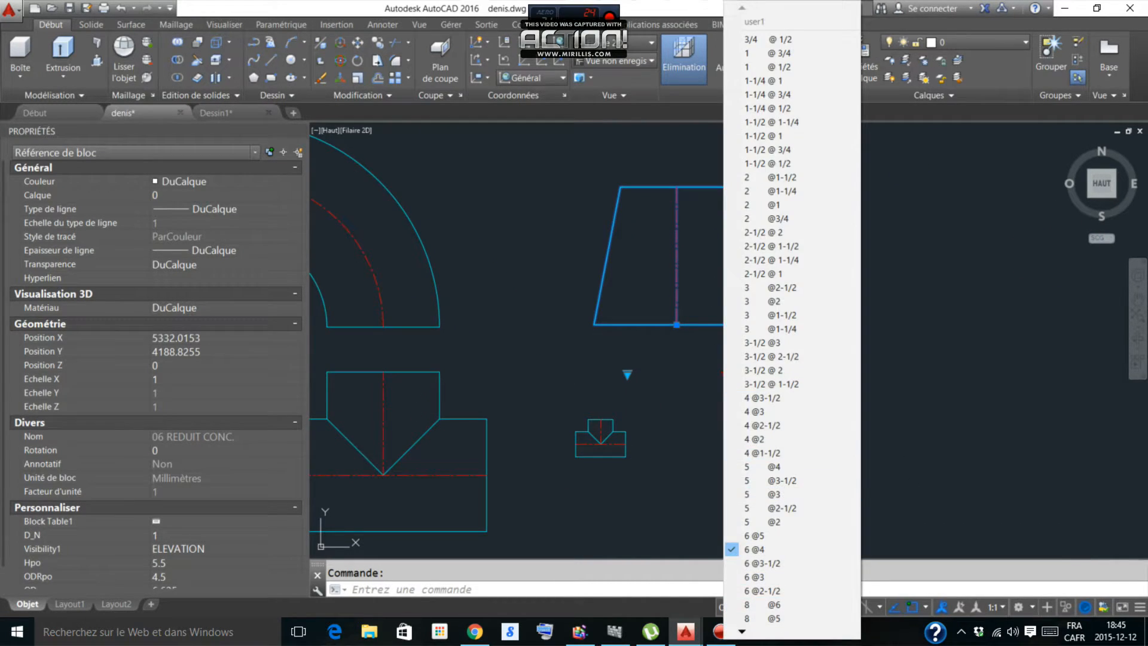
scroll(792, 317, down, 1)
scroll(792, 317, down, 10)
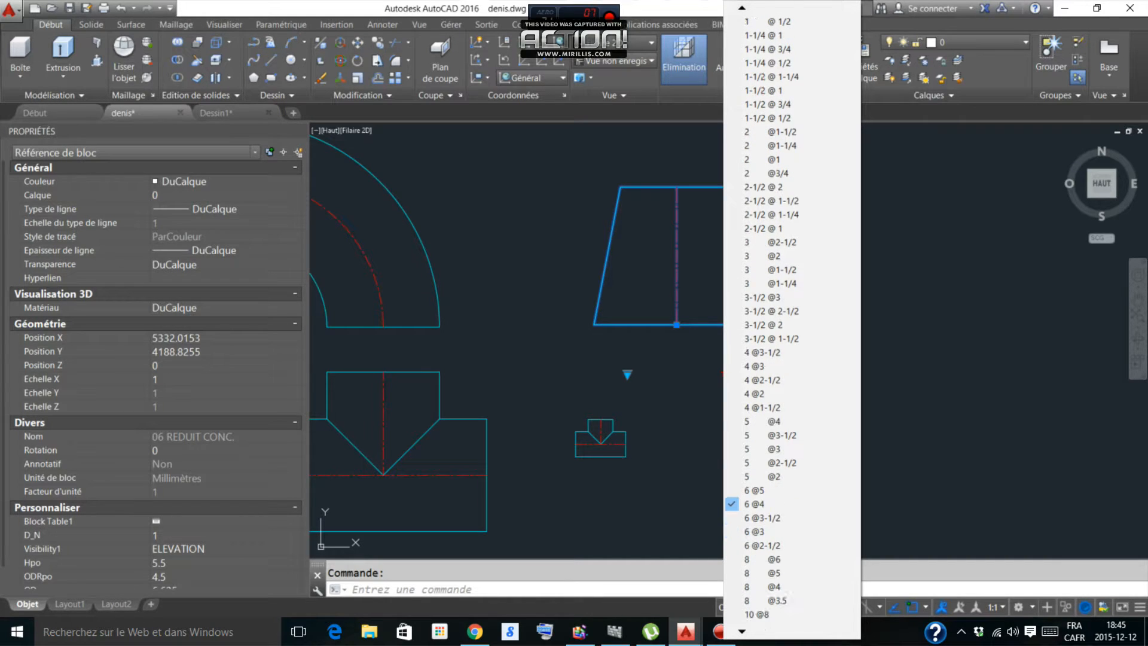
scroll(792, 317, down, 20)
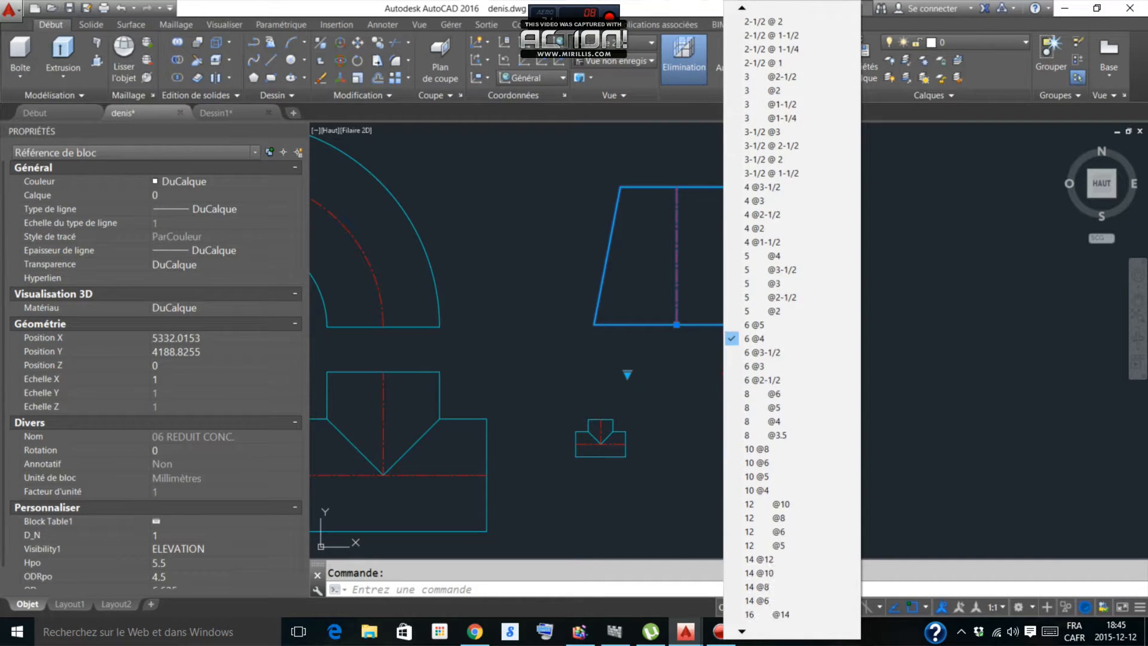
scroll(801, 466, down, 5)
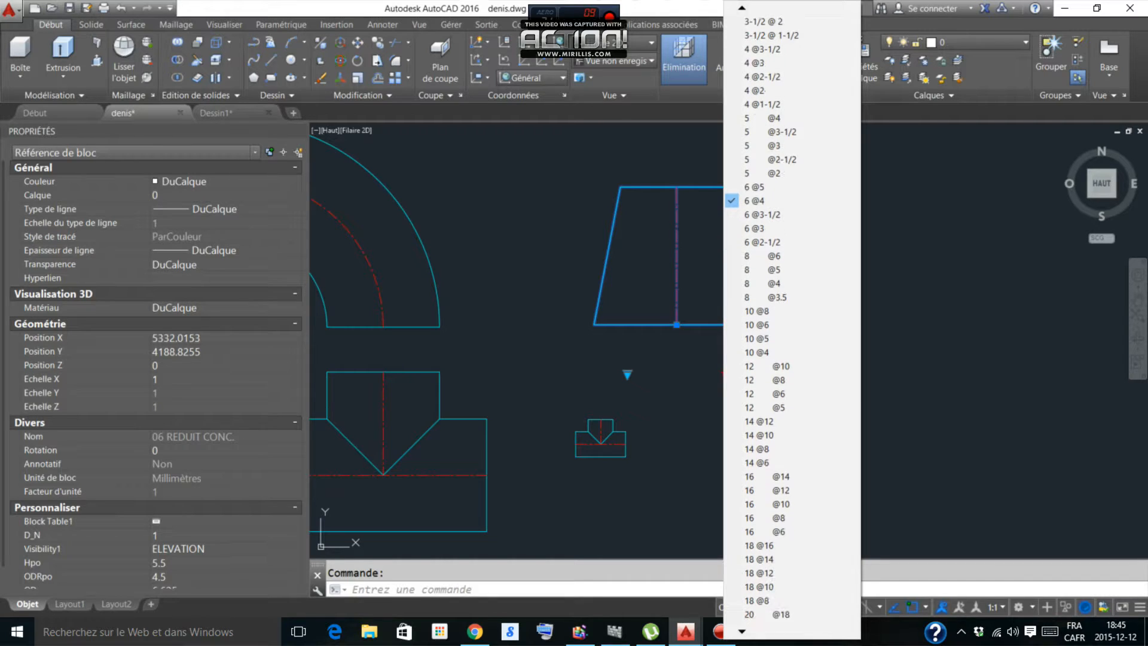
key(Escape)
scroll(719, 357, down, 4)
mouse_move(719, 357)
middle_down()
mouse_move(661, 389)
mouse_move(644, 414)
middle_up()
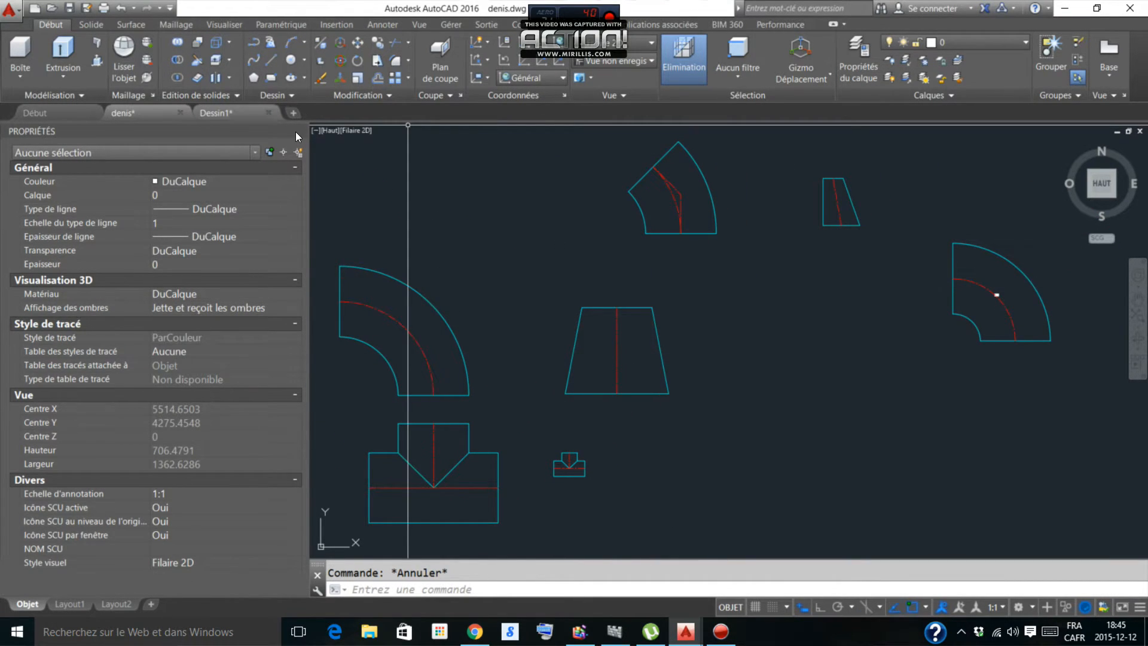
Step: In drawing Dessin1, start a block definition from the rectangle and its centreline using the existing name REDUIT CONC
click(227, 112)
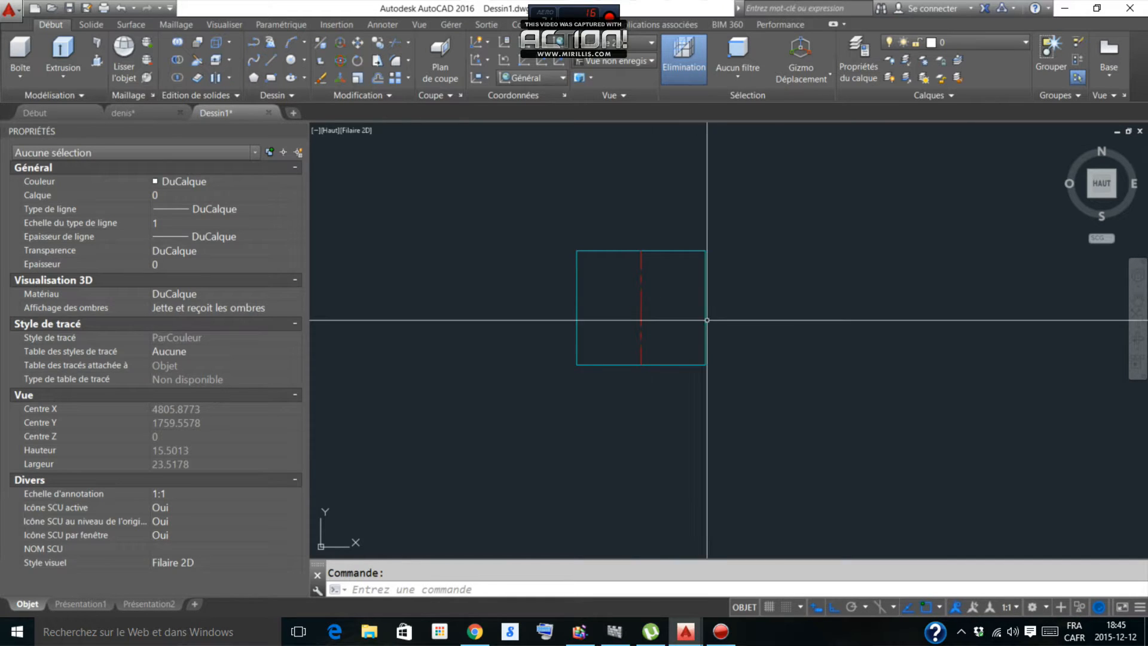
click(708, 224)
click(583, 379)
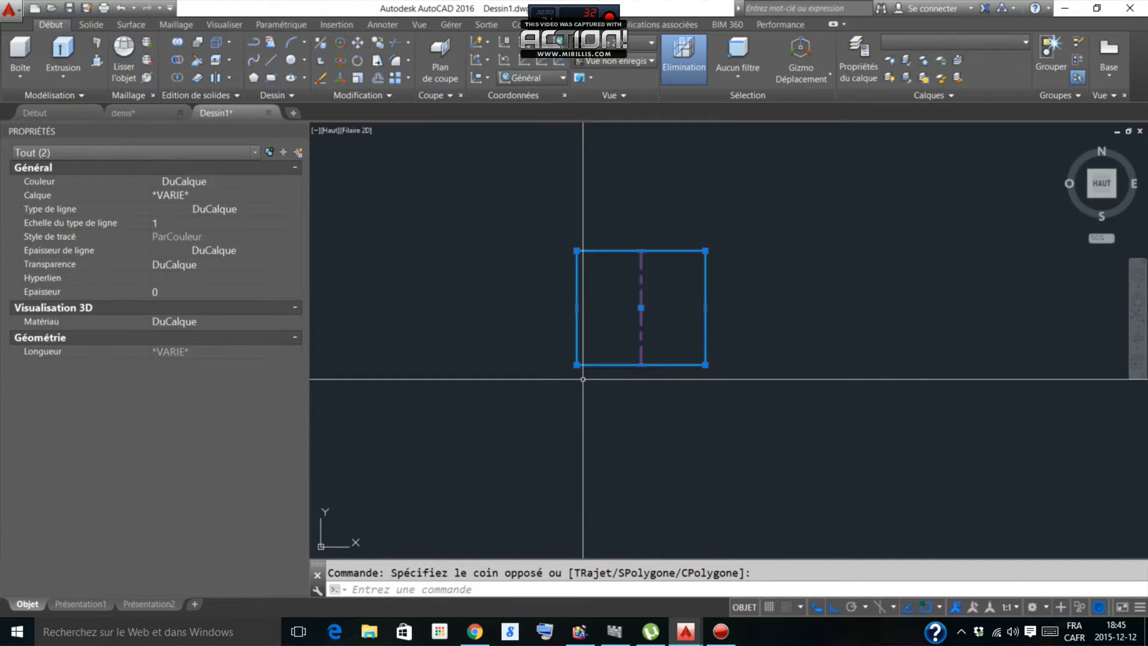
key(Return)
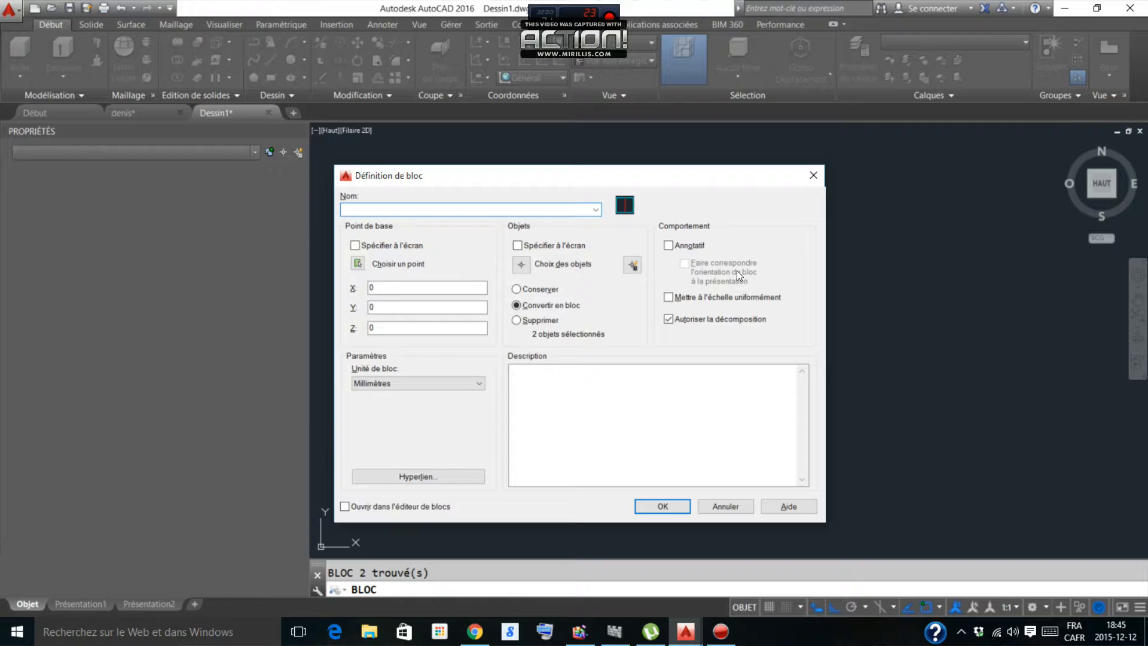
click(596, 210)
click(492, 241)
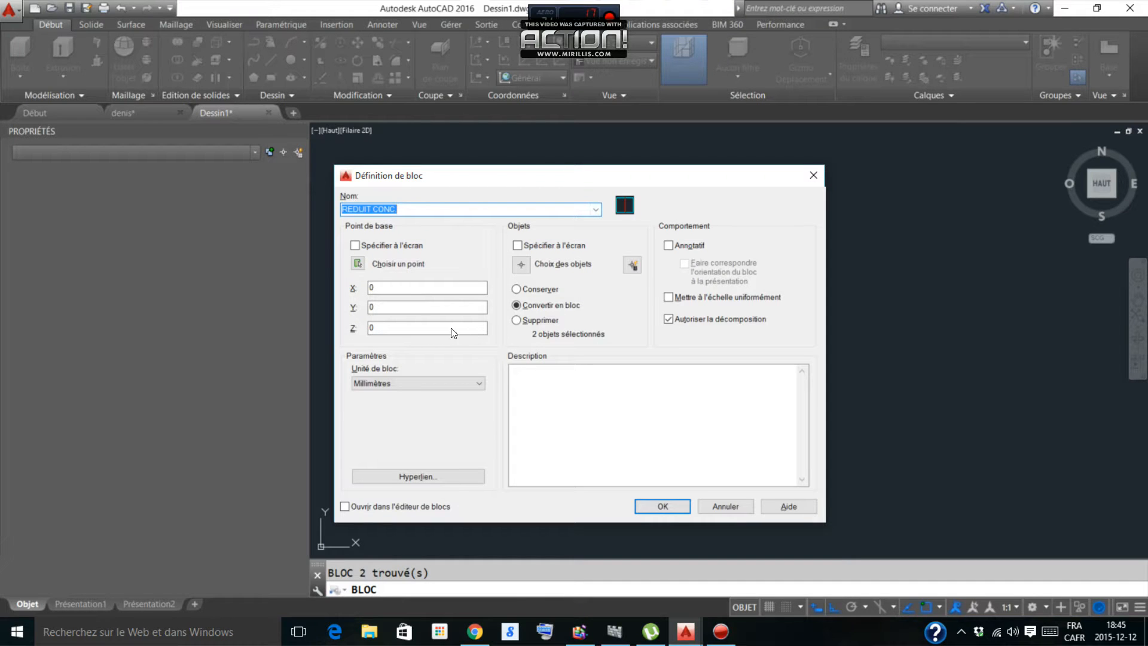
Step: Place the base point at the centreline's lower end, reselect the rectangle and centreline, and redefine the existing block
click(357, 263)
click(640, 379)
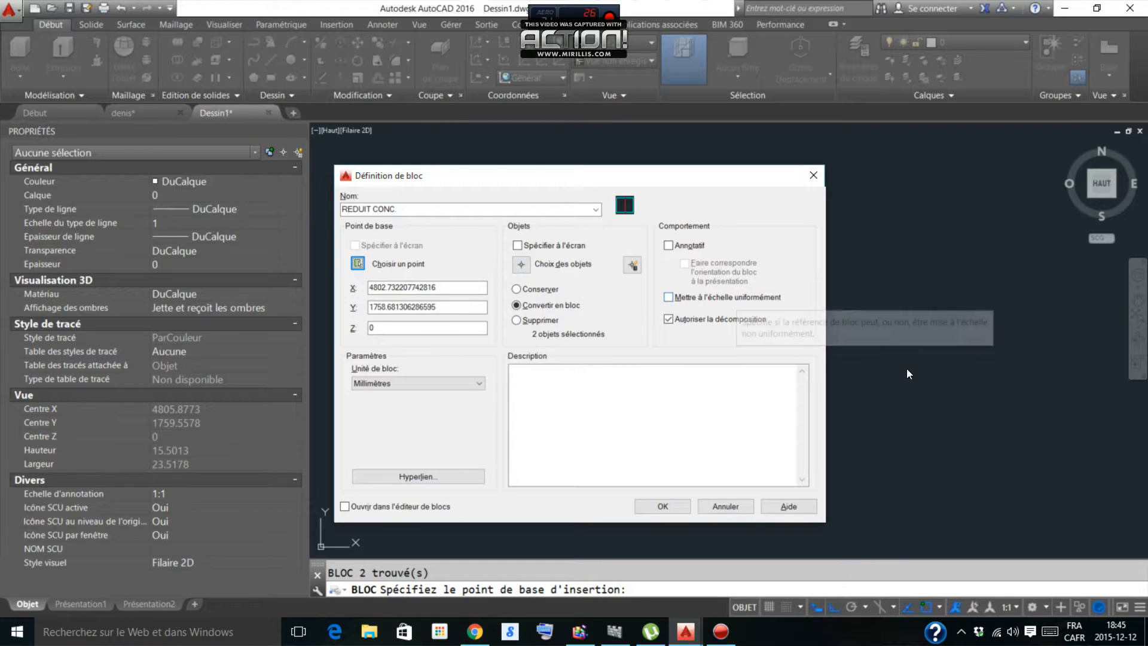
click(521, 263)
click(777, 291)
click(495, 377)
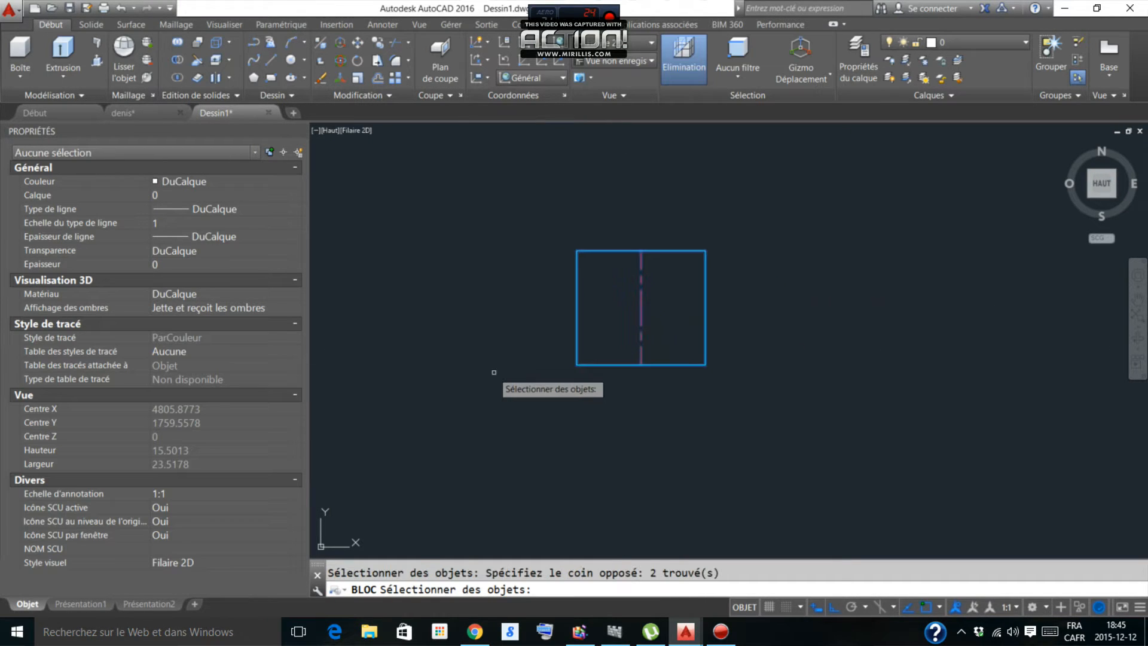
key(Return)
click(663, 506)
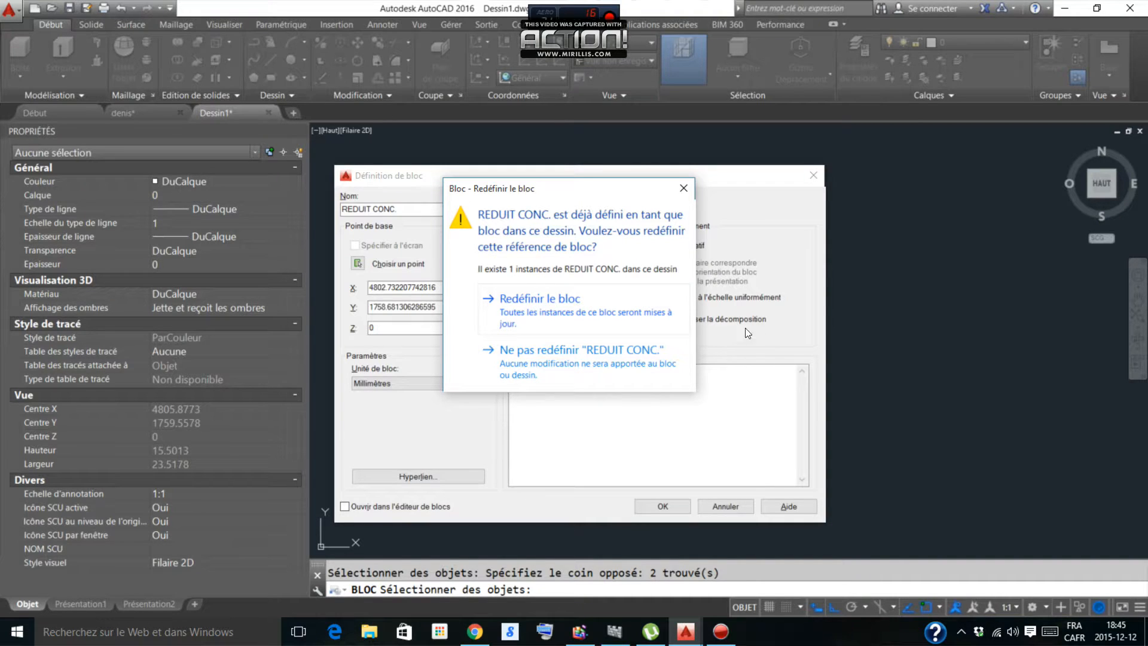
key(Return)
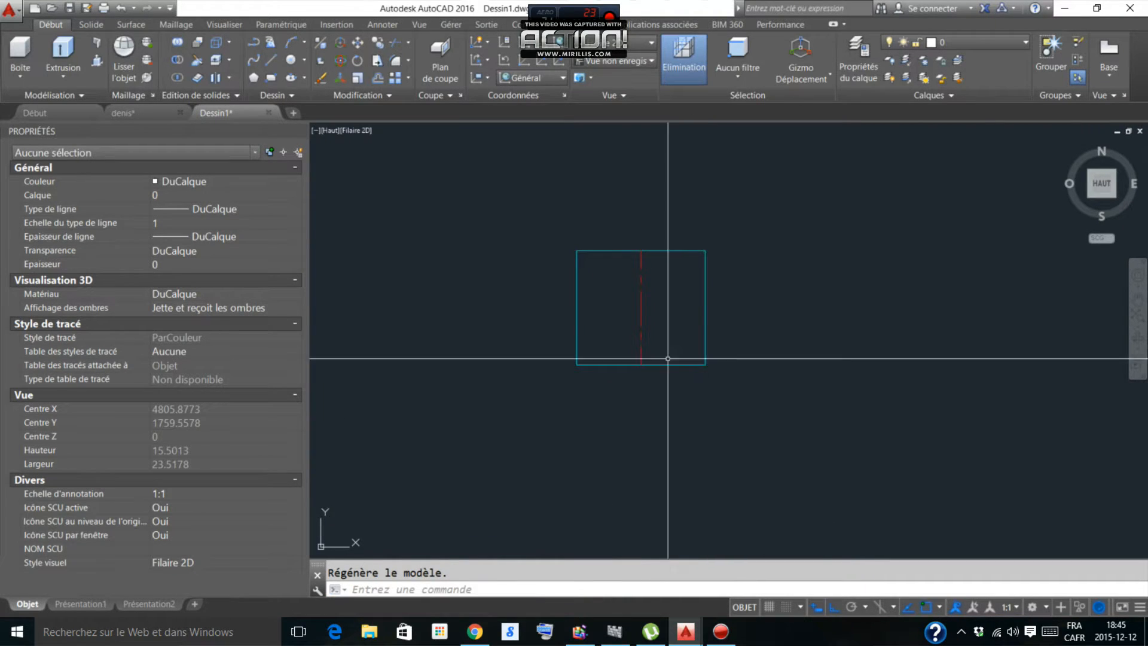
Step: Open the REDUIT CONC. block for editing in the Block Editor
click(717, 270)
click(341, 282)
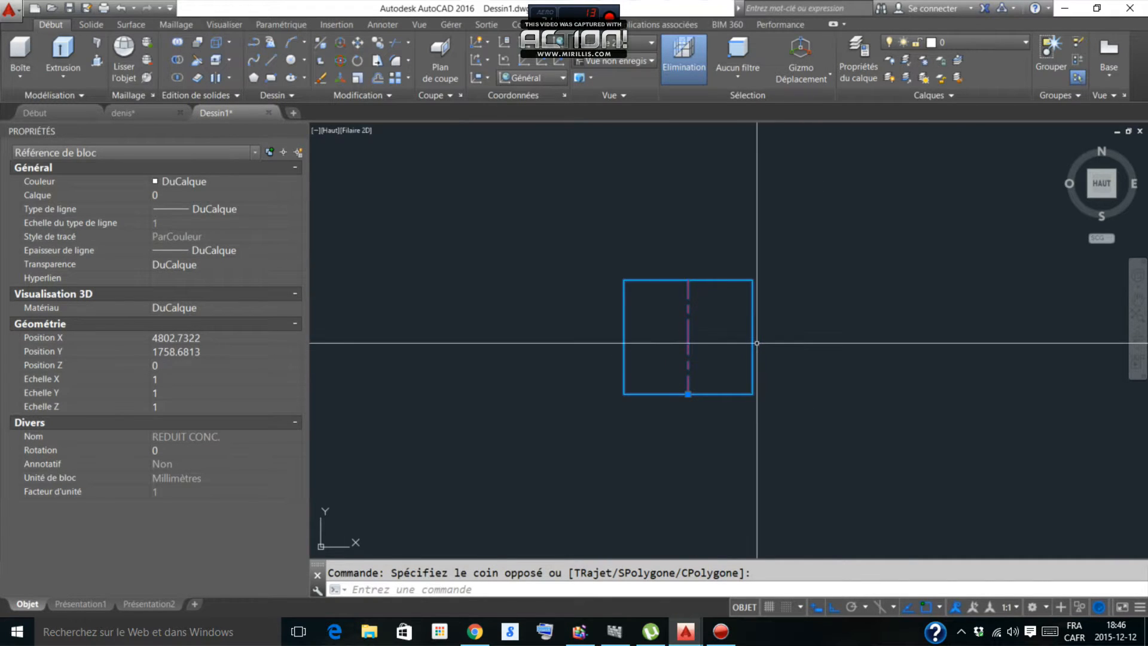
key(Escape)
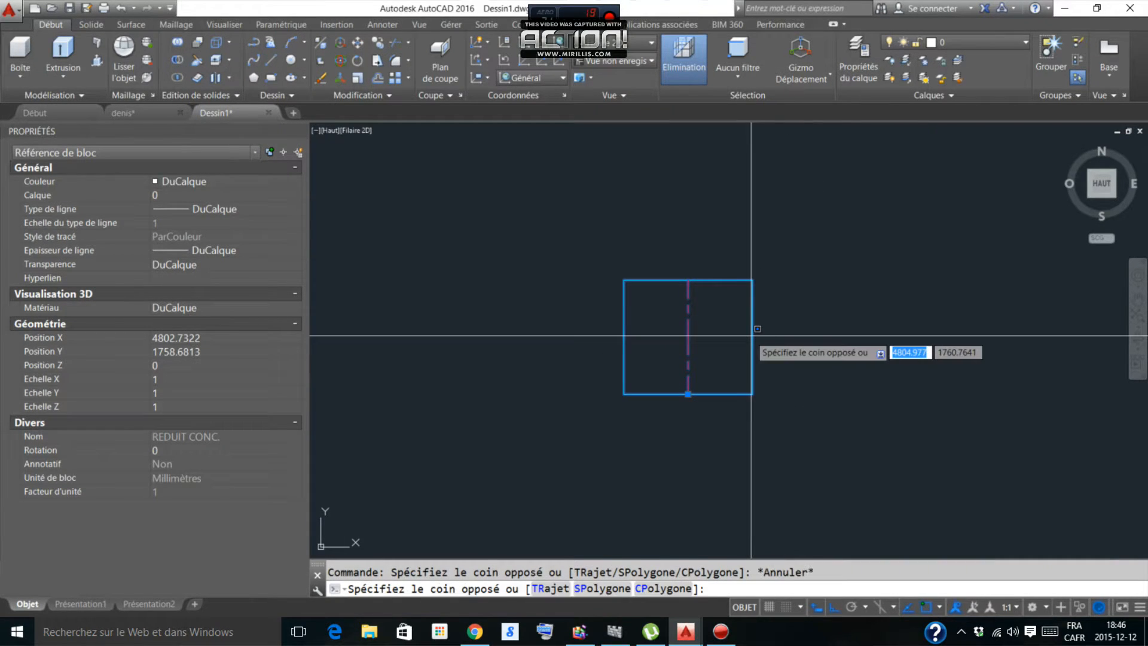
double_click(691, 328)
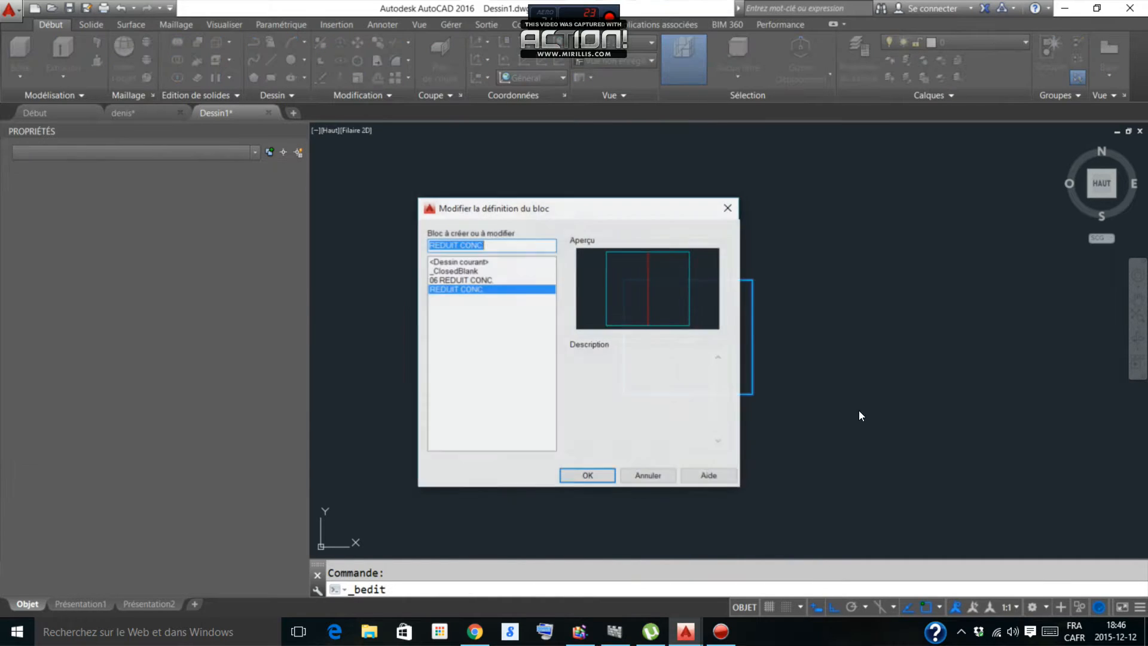
key(Return)
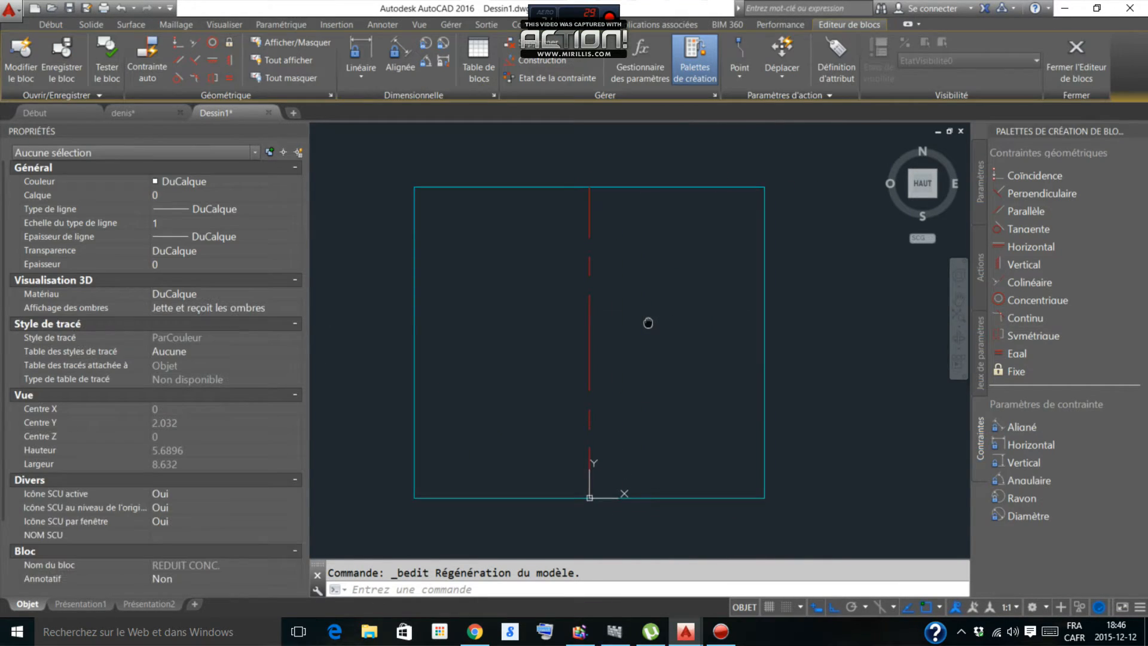
Step: Apply a Vertical constraint to the red centreline and a Fix constraint to its lower endpoint
click(1028, 281)
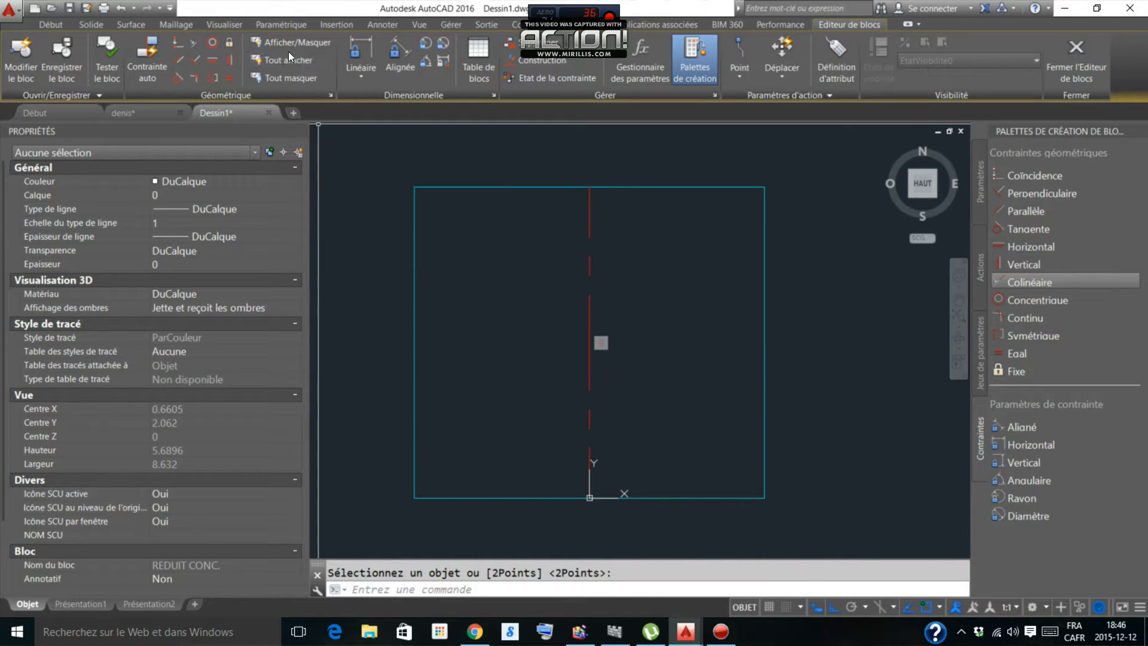
click(229, 43)
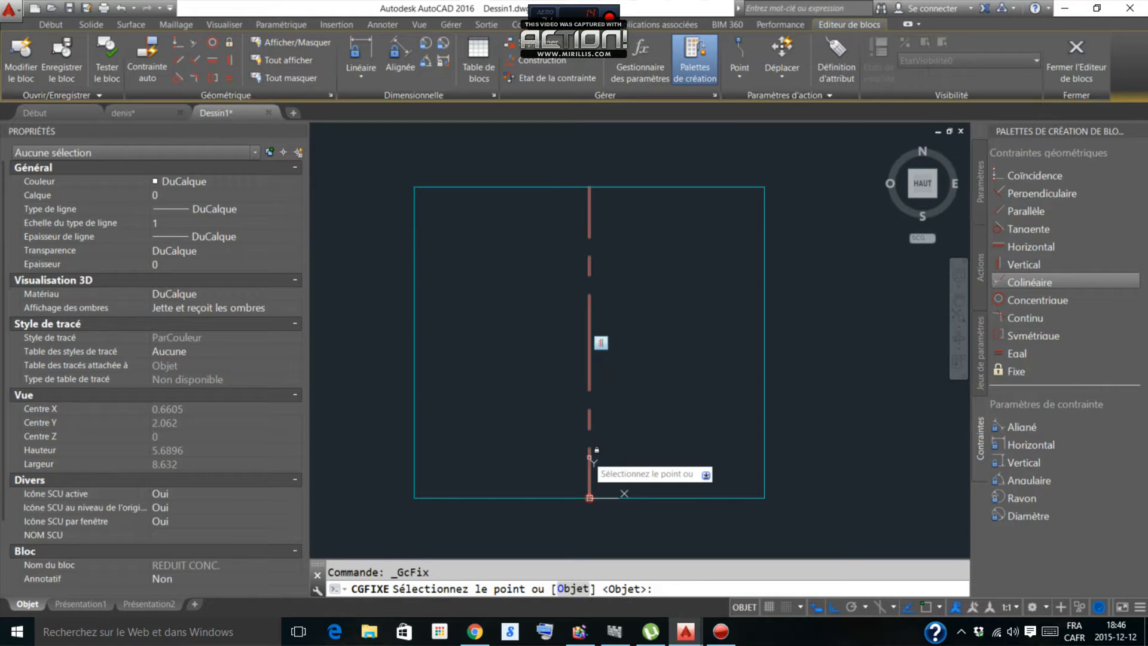
scroll(589, 457, up, 8)
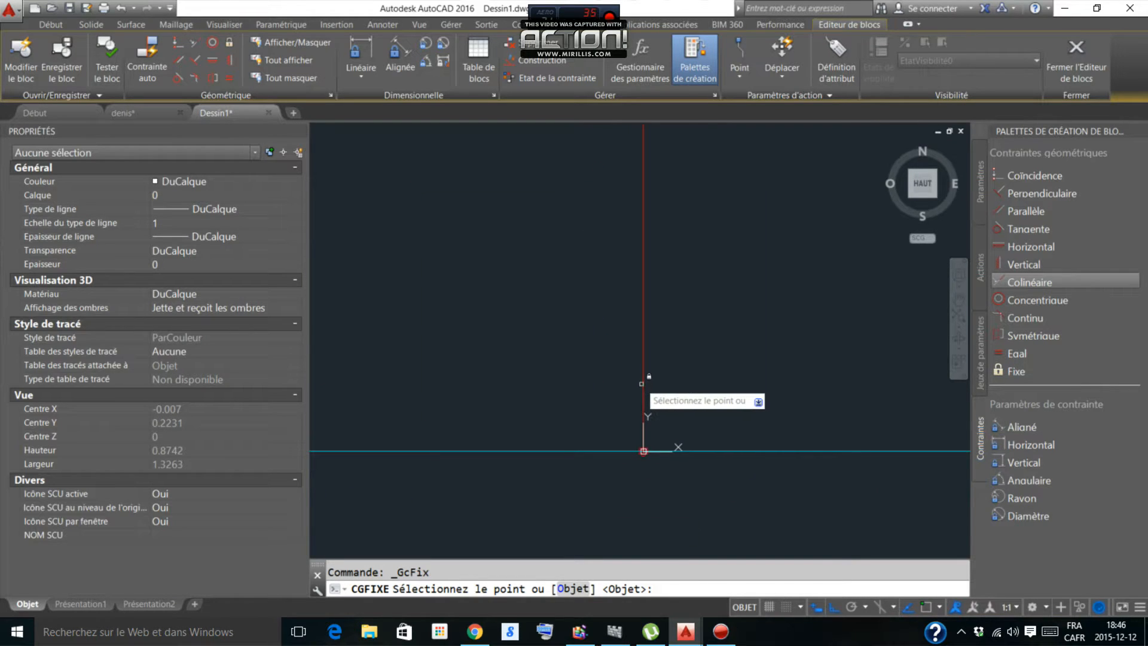
click(641, 383)
scroll(646, 430, down, 8)
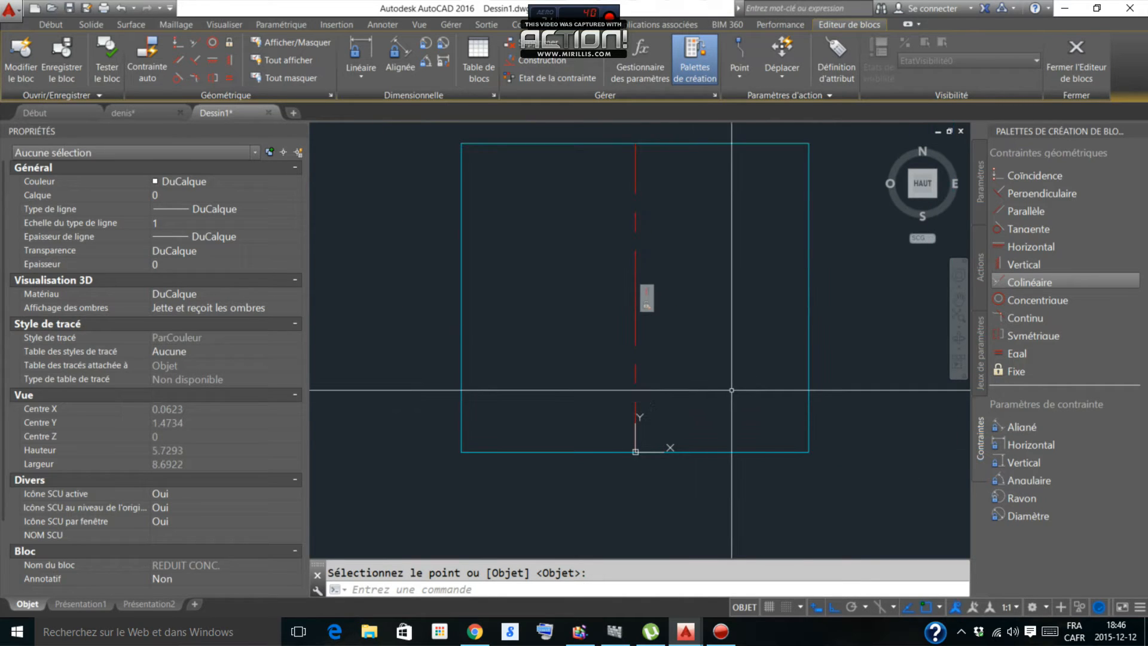
Step: Make the centreline's upper endpoint coincident with the midpoint of the rectangle's top edge
click(1024, 177)
middle_drag(676, 225, 649, 297)
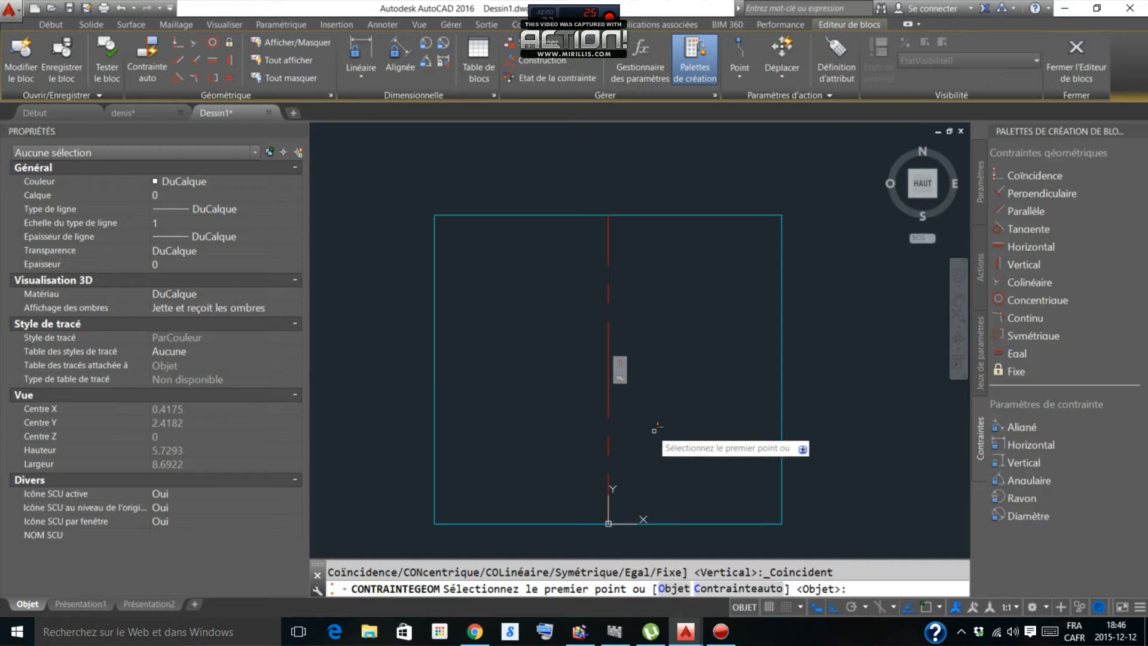
click(612, 227)
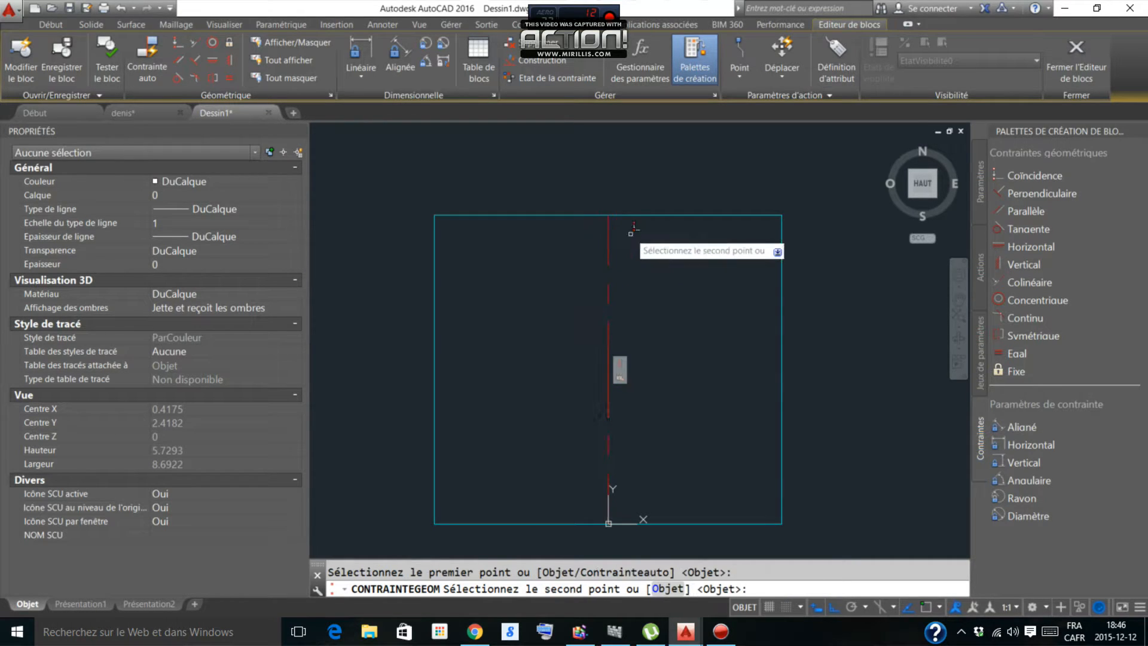
click(637, 216)
scroll(693, 317, down, 3)
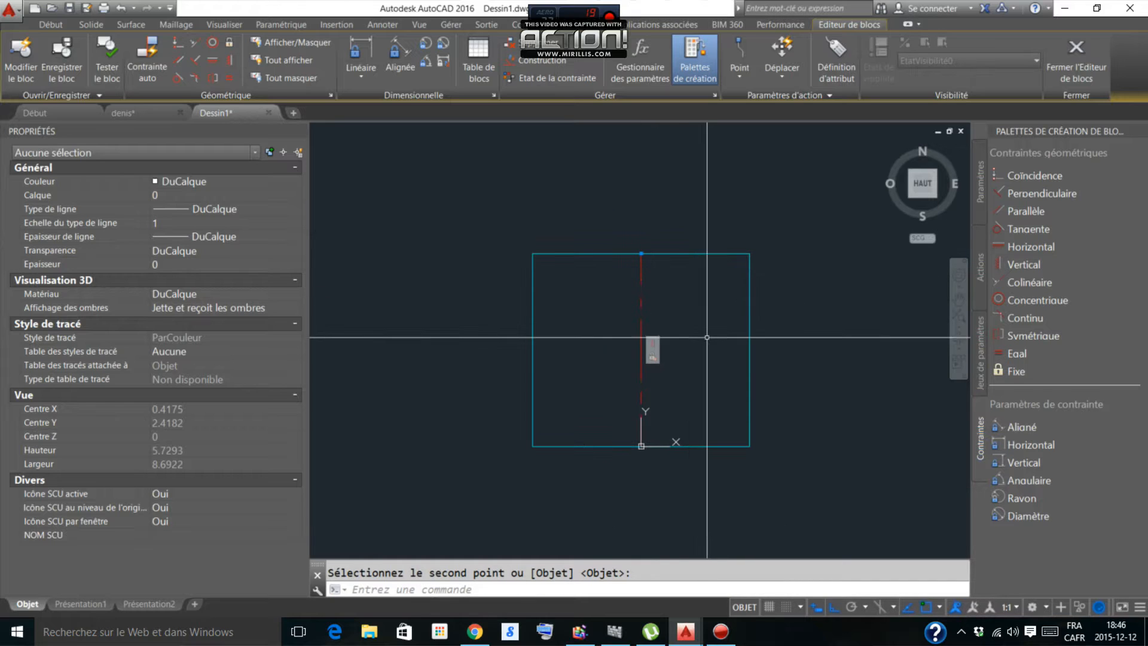
Step: Make the centreline's lower endpoint coincident with the midpoint of the rectangle's bottom edge
key(Return)
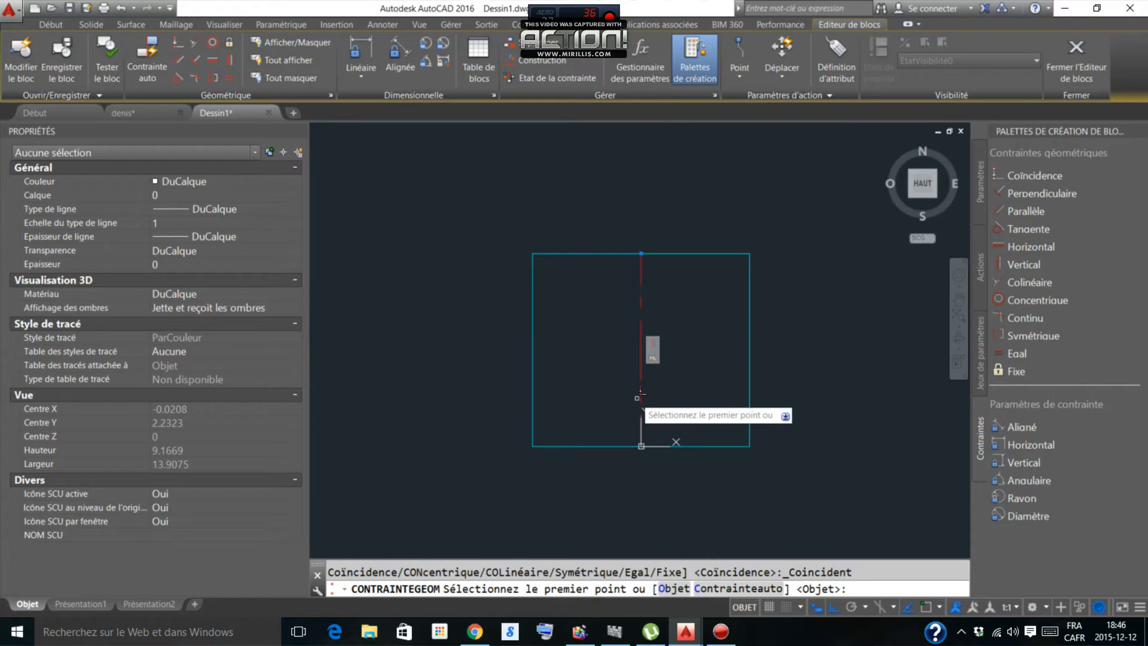
scroll(644, 426, up, 4)
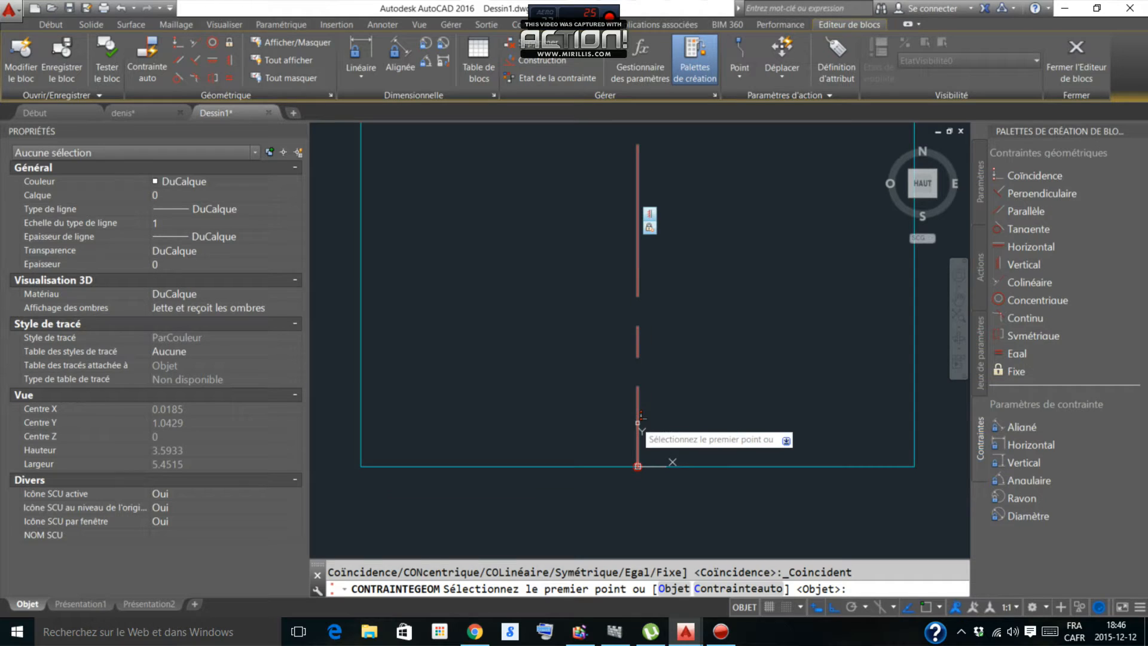
click(641, 416)
click(728, 462)
scroll(696, 421, down, 6)
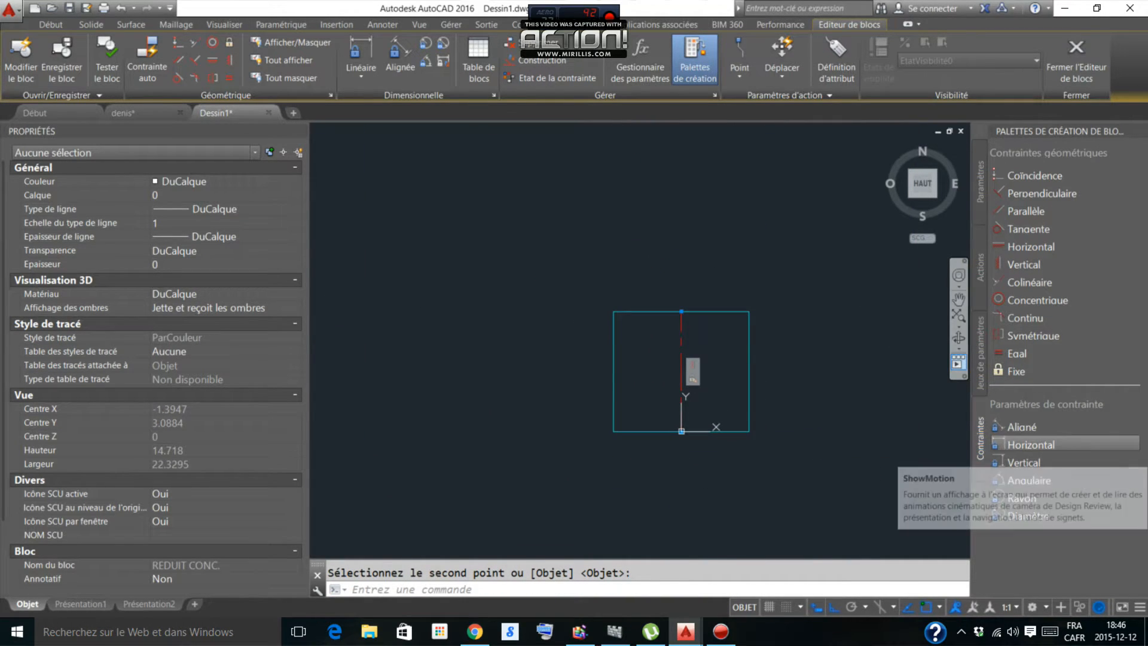
Step: Add a horizontal constraint parameter between the rectangle's two bottom corners, with its dimension line below the edge
click(1028, 443)
click(749, 430)
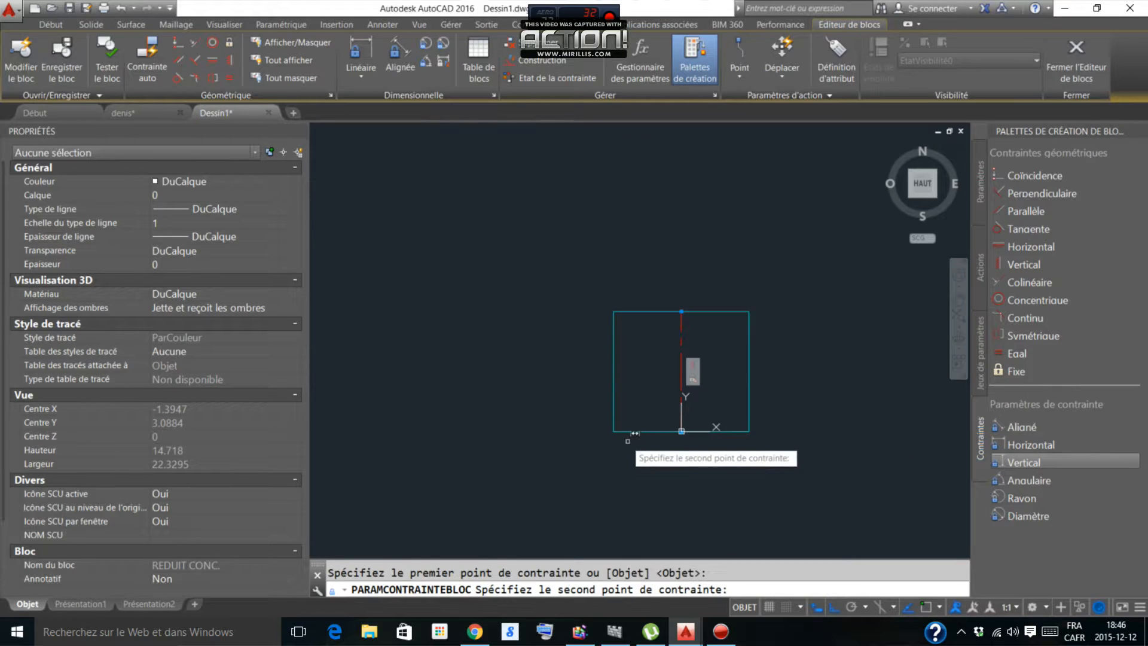
click(613, 430)
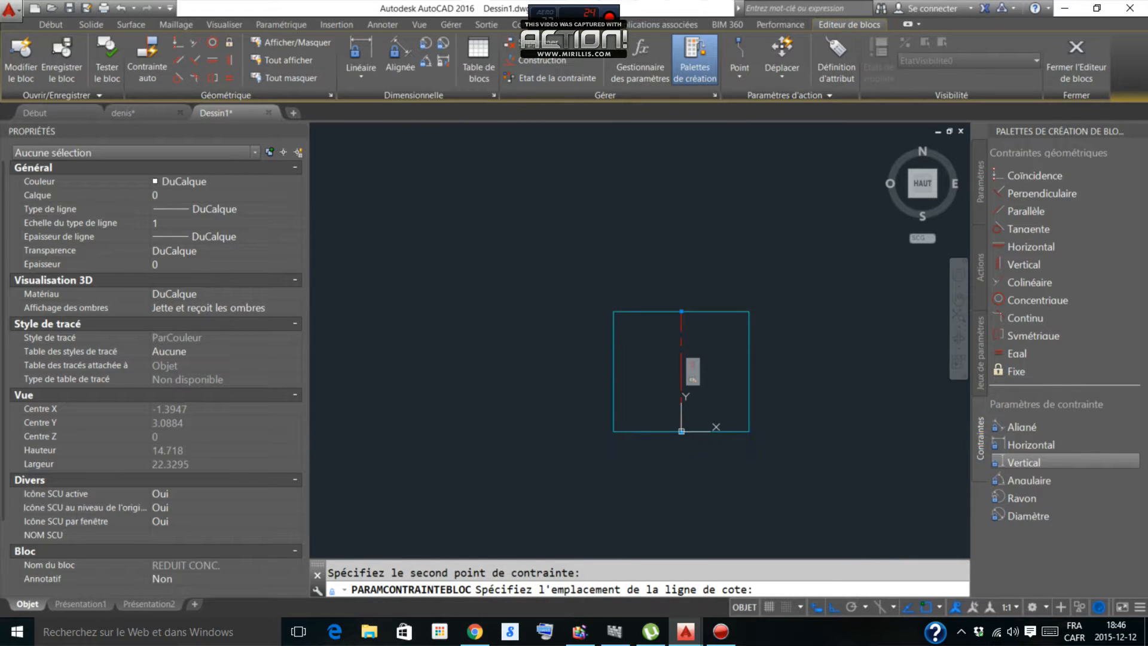
click(817, 430)
Step: Add a horizontal constraint parameter between the rectangle's two top corners, with its dimension line above the edge
key(Return)
click(644, 306)
click(744, 309)
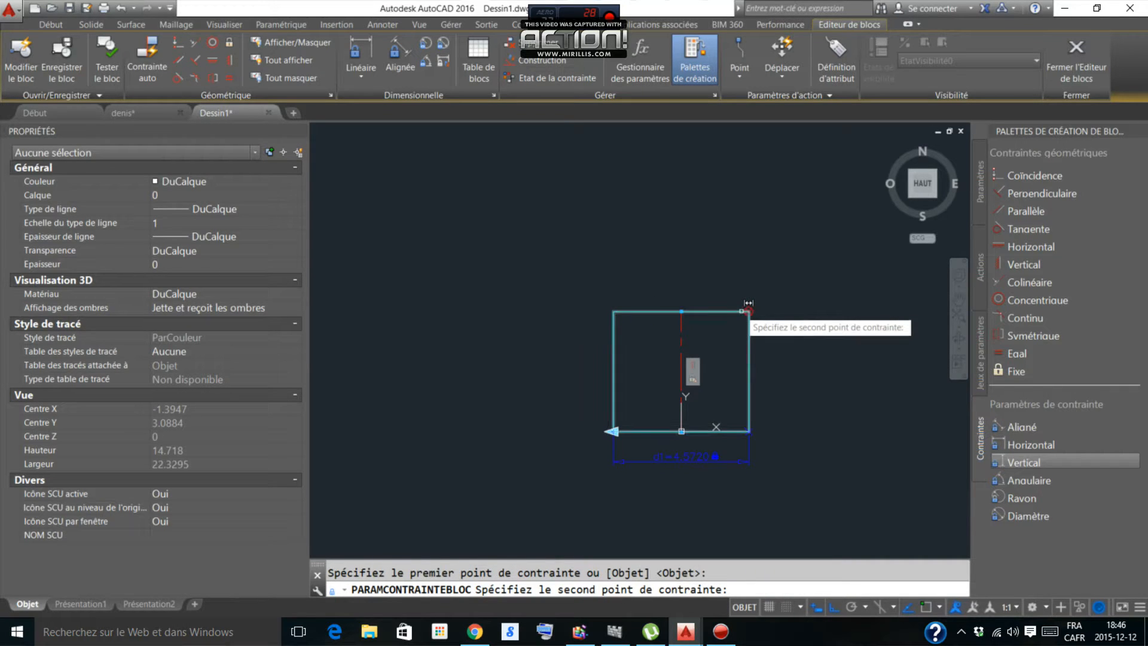
click(613, 310)
click(682, 281)
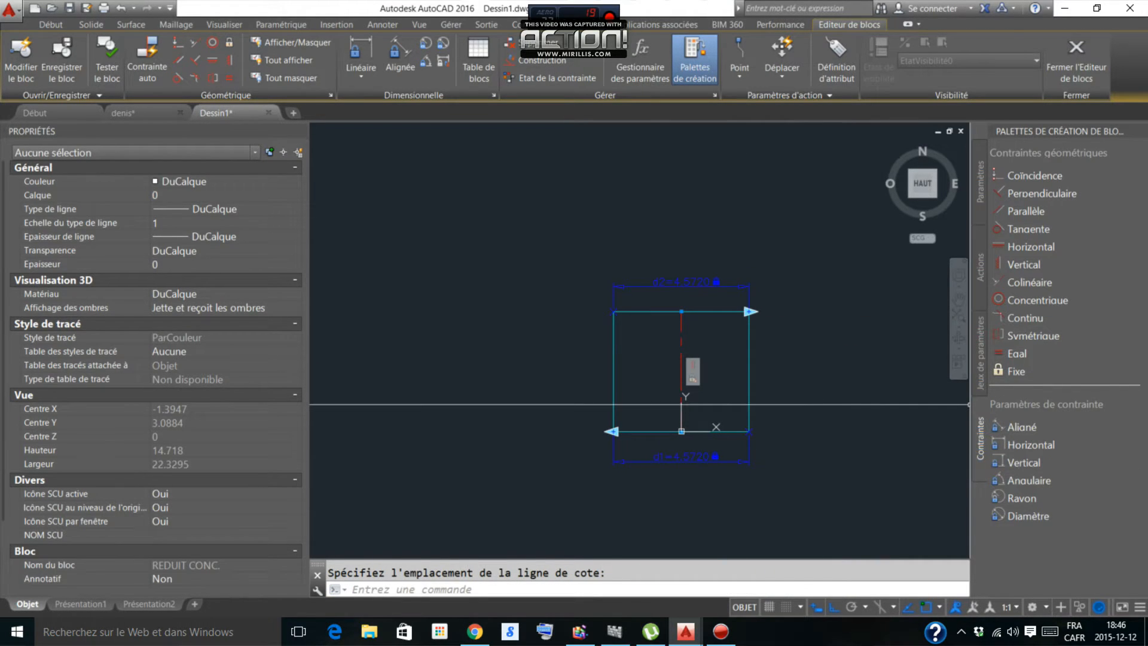
Step: Add a vertical constraint parameter between the centreline's upper and lower endpoints, with its dimension line beside the rectangle's left edge
click(1030, 444)
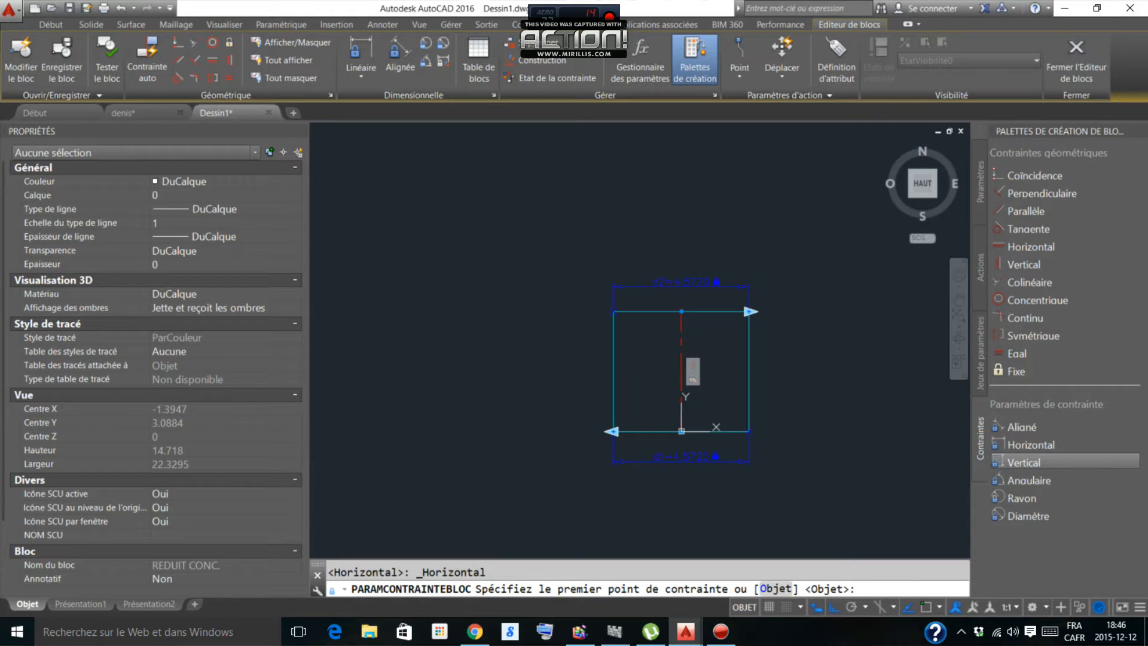
click(1024, 463)
click(681, 312)
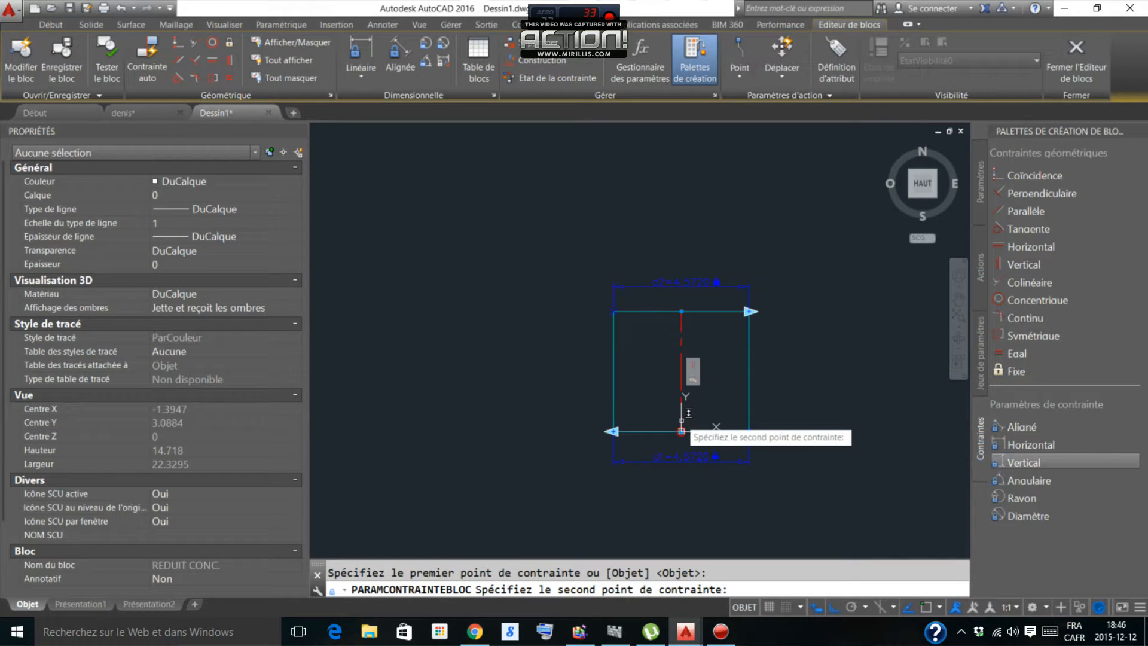
click(681, 430)
click(546, 391)
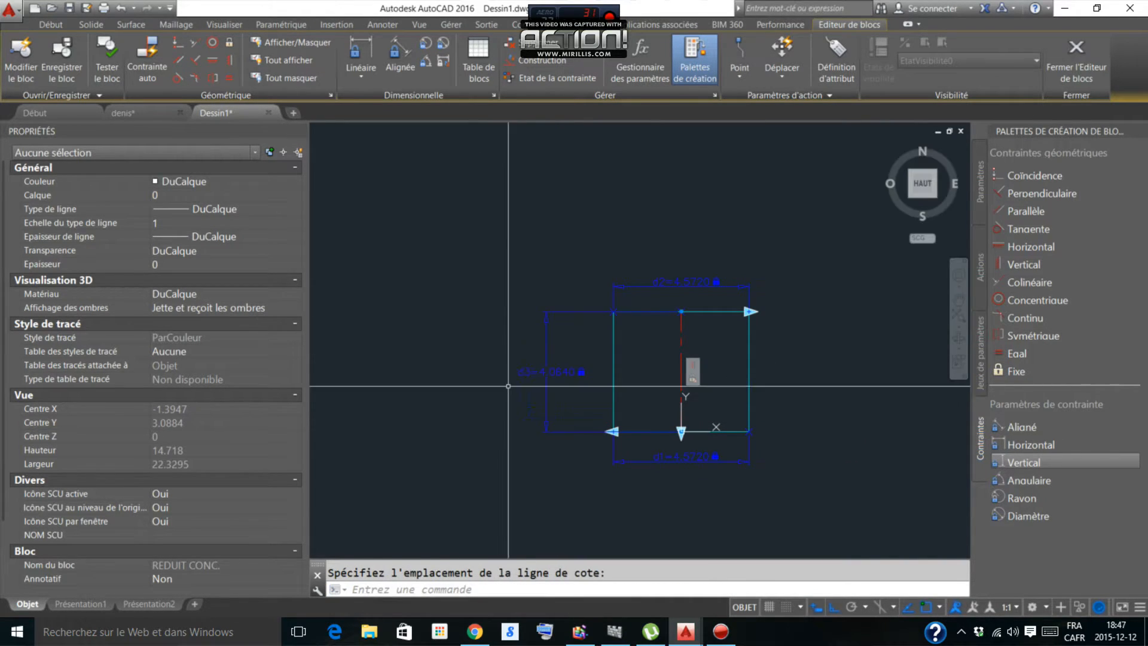
Step: Set the number of grips to 0 for the two horizontal constraint parameters and the vertical one
click(671, 265)
click(636, 306)
click(553, 300)
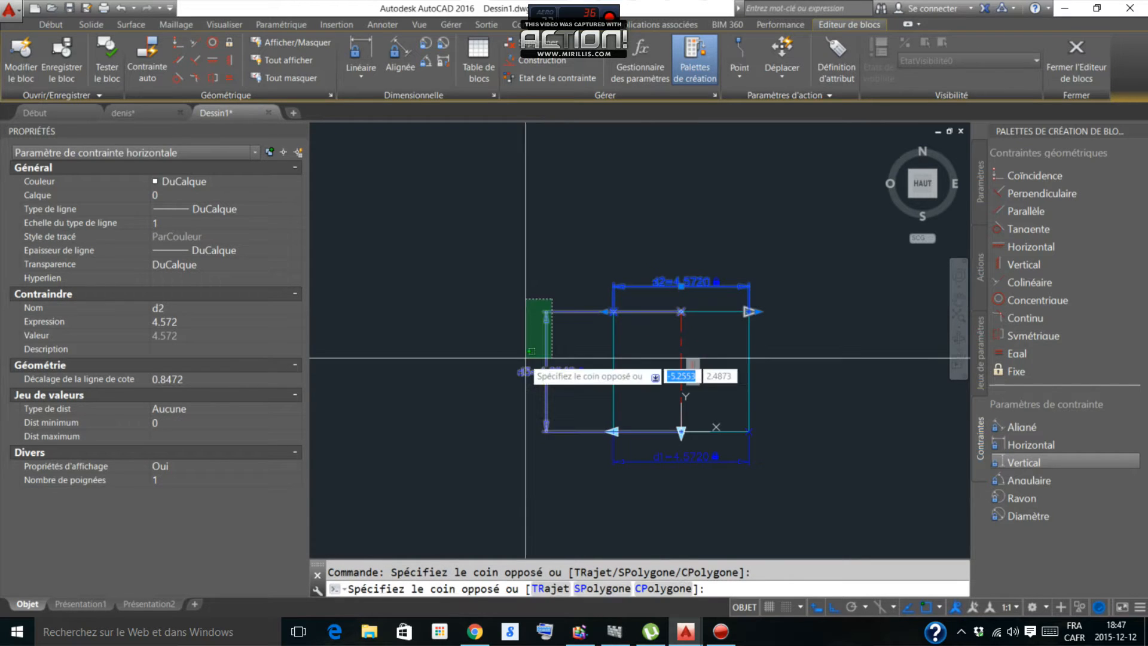
click(526, 359)
click(628, 460)
click(164, 479)
click(164, 479)
click(171, 514)
key(Escape)
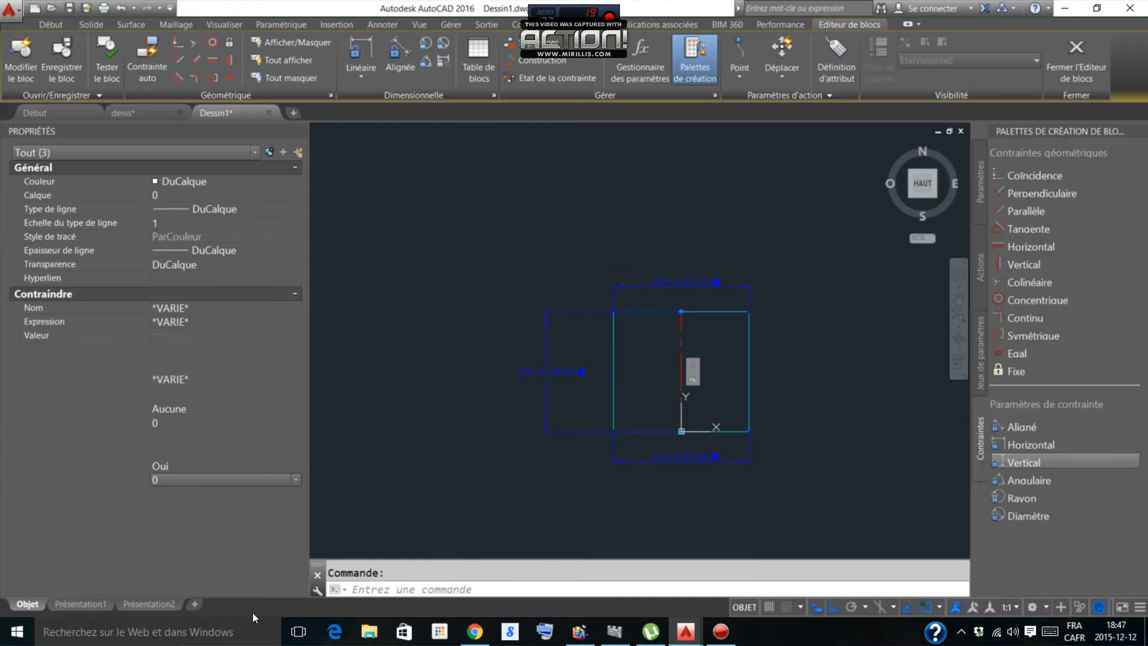
key(Escape)
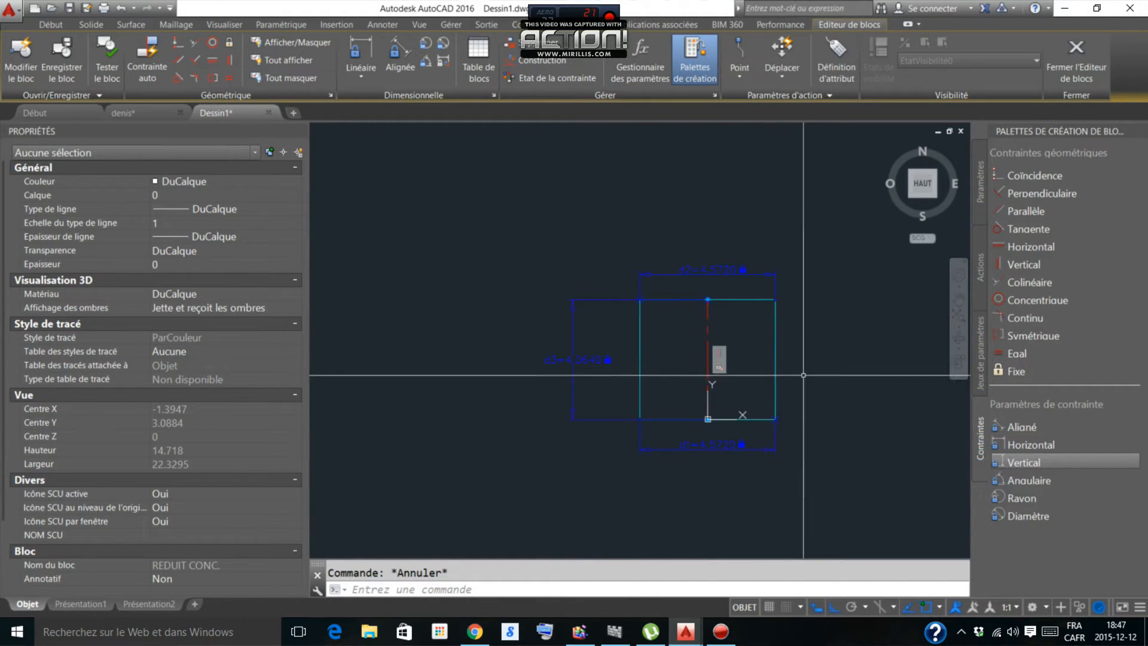
Step: Draw a circle of diameter 8 centred near the lower end of the rectangle's centreline
middle_drag(792, 366, 769, 328)
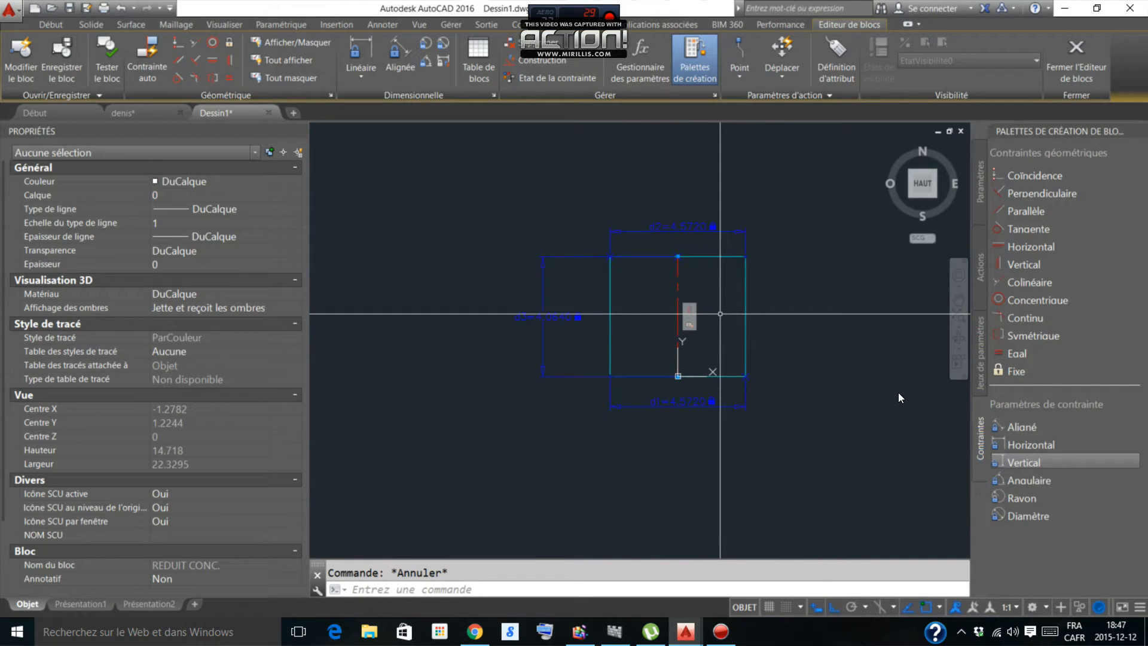
text(c)
key(Return)
click(678, 372)
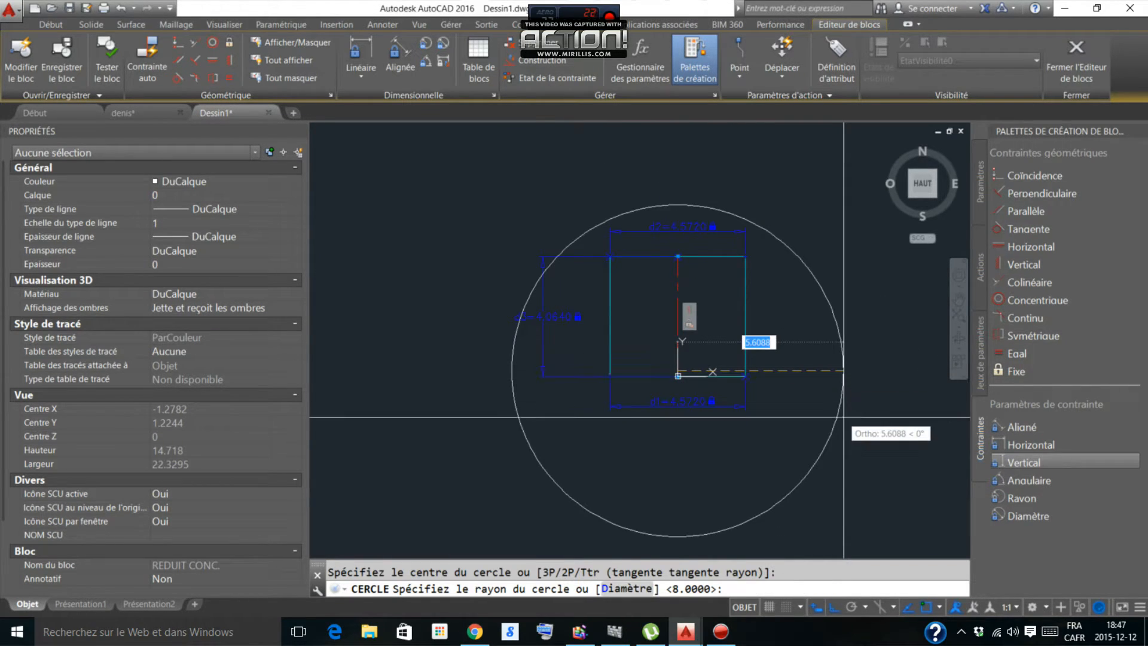
text(d)
key(Return)
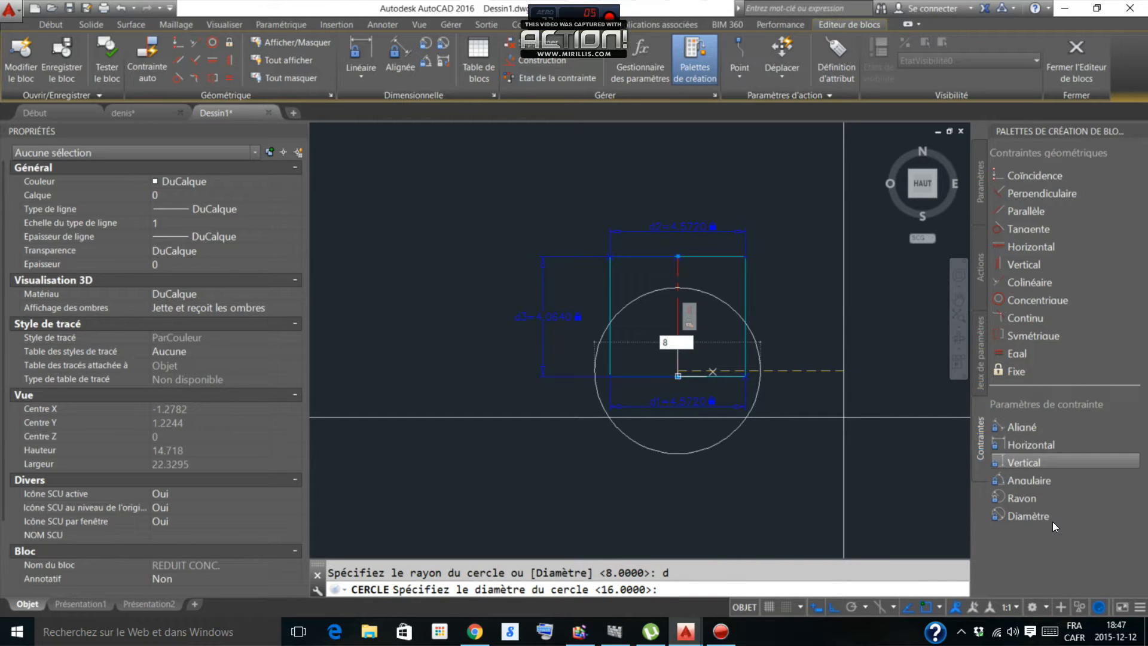
key(Return)
Step: Move the circle straight down by 2 units
click(835, 335)
click(780, 387)
text(dp)
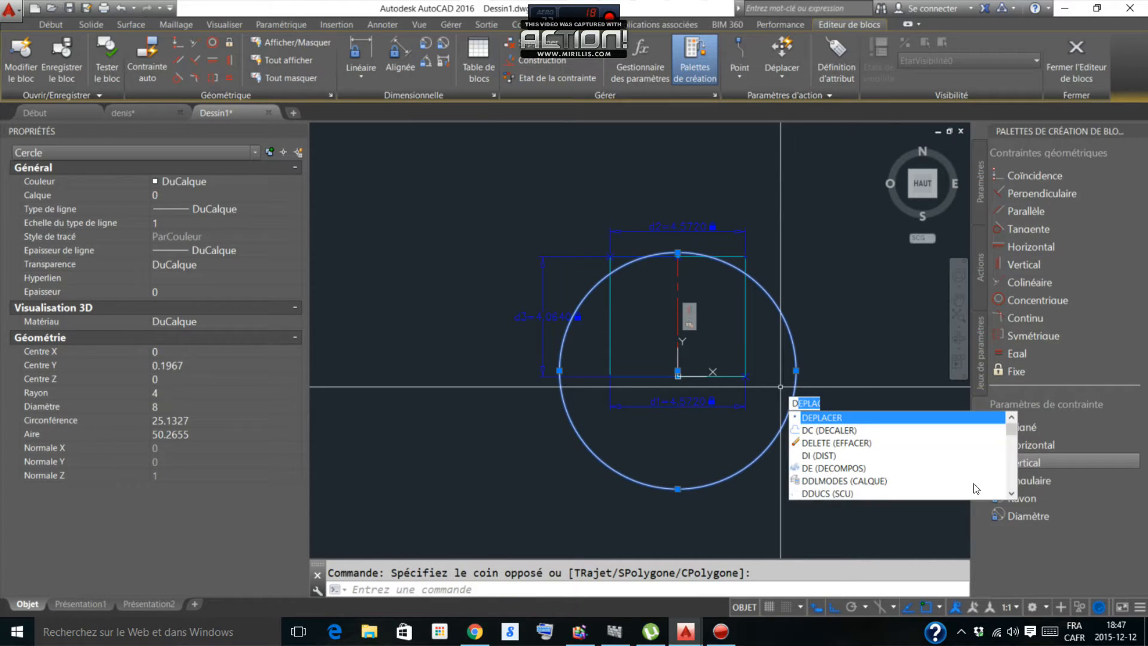
key(Return)
click(850, 358)
text(2)
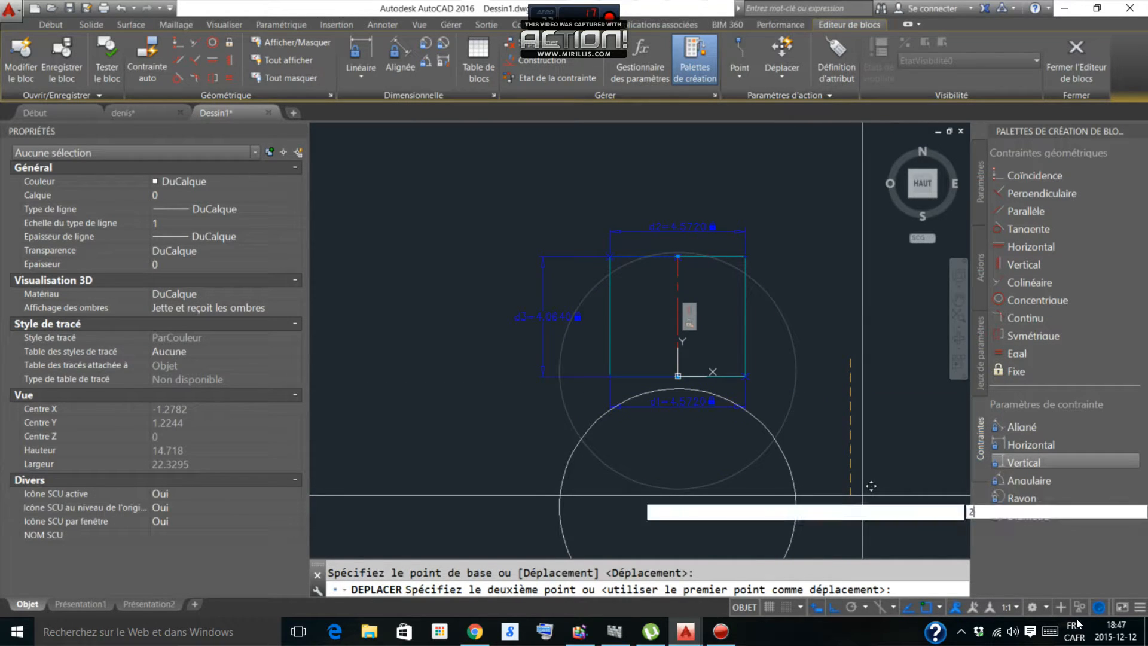
key(Return)
key(Escape)
middle_drag(824, 291, 750, 278)
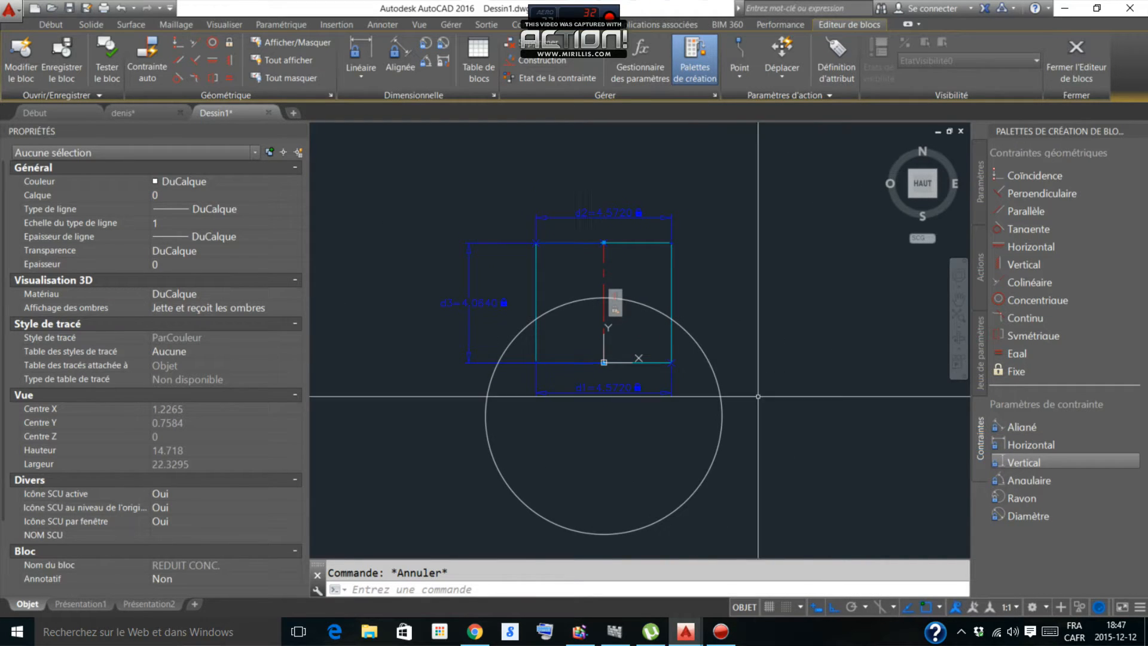
Step: Place a block properties table at the circle's right quadrant with 1 grip
click(479, 60)
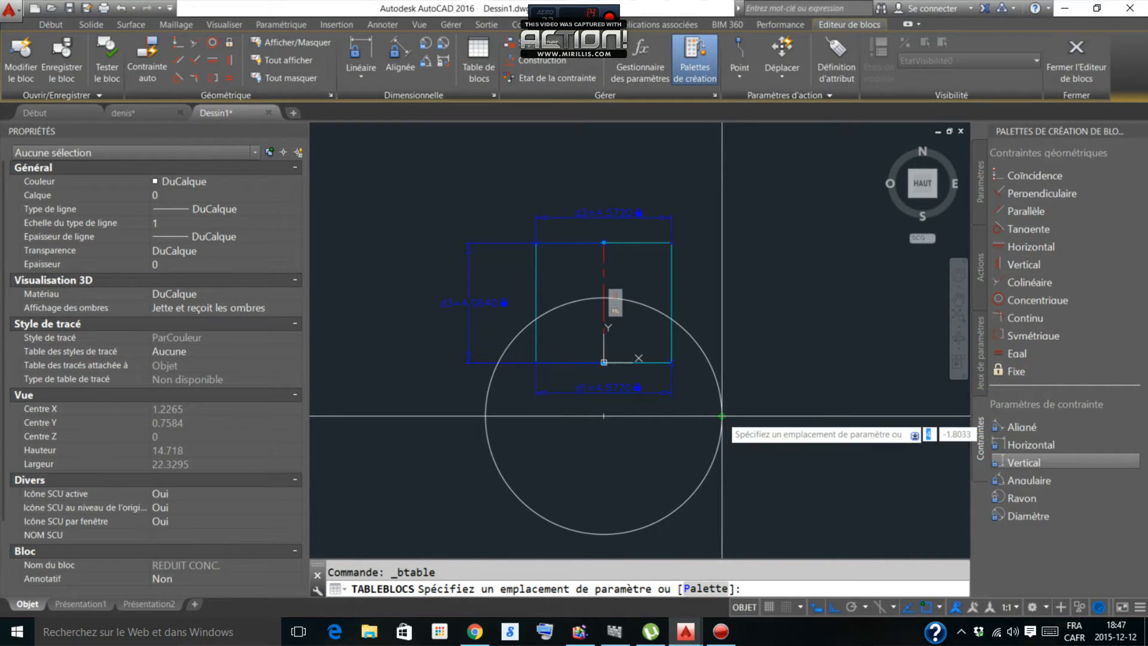
click(722, 416)
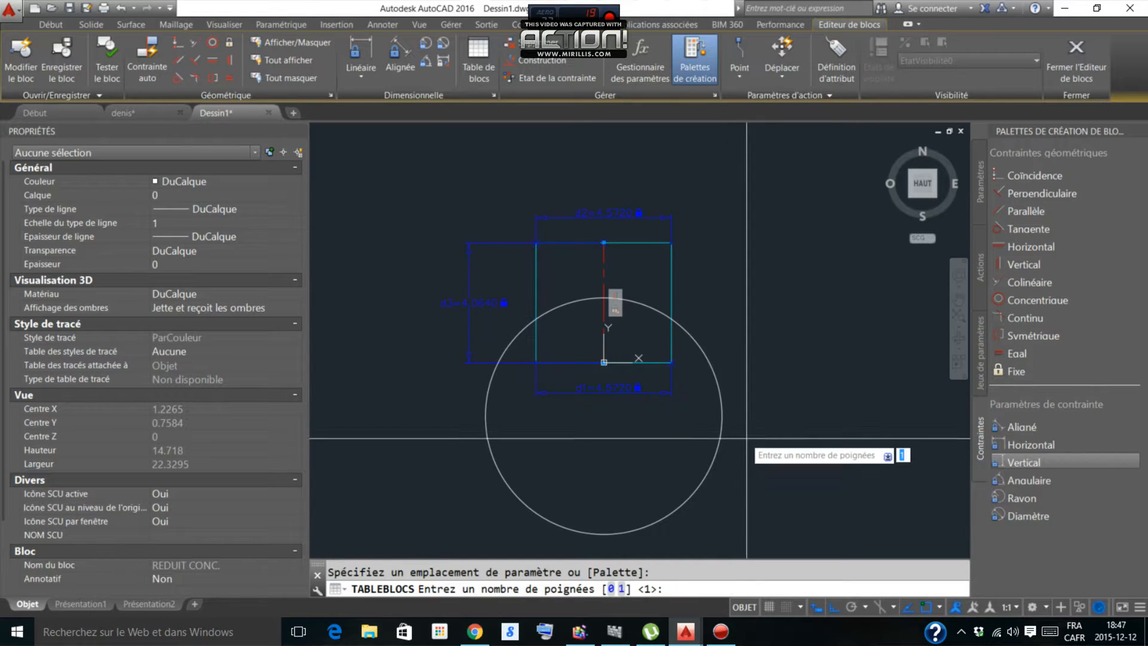
key(Return)
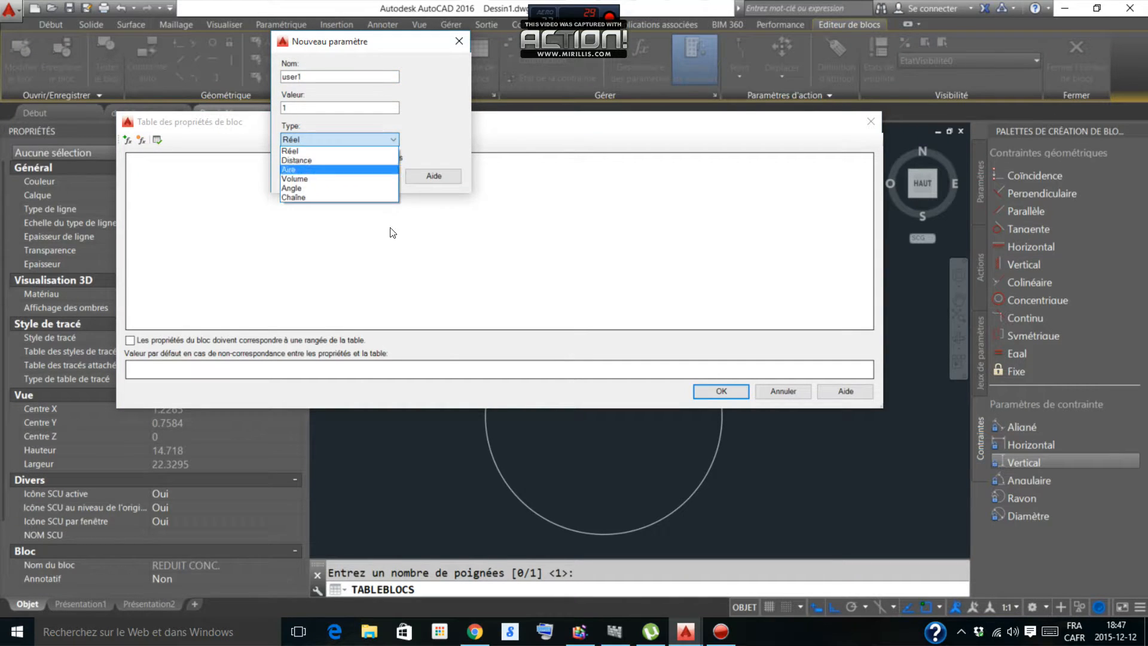
Step: Create a new table parameter named DN of type Chaîne and accept the block properties table
click(389, 198)
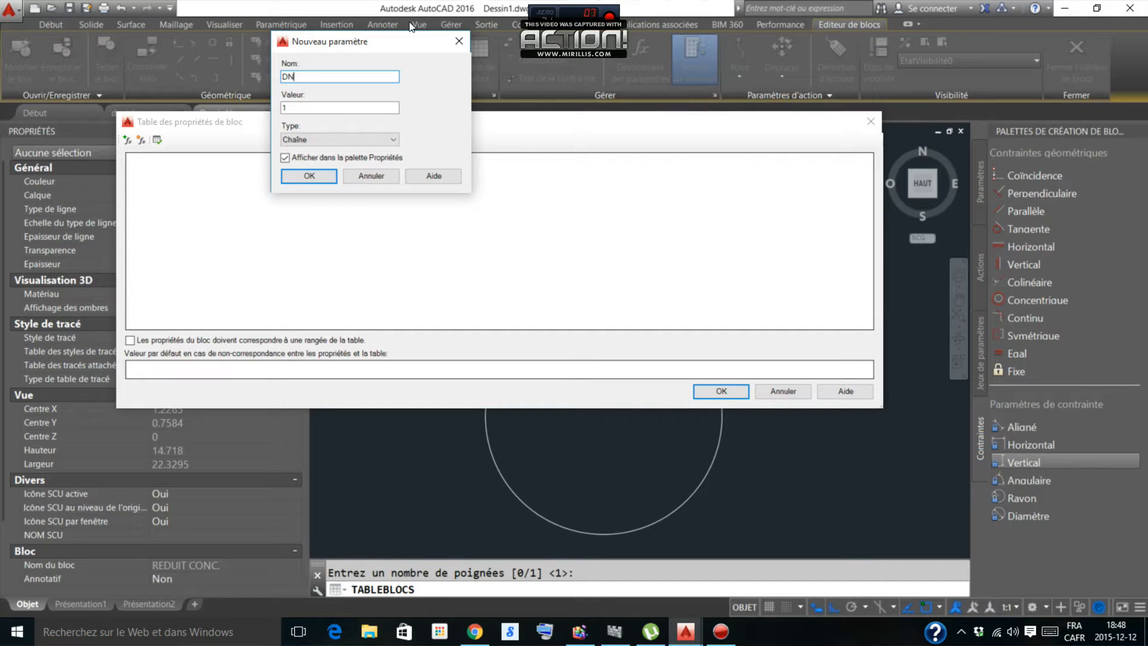
key(Return)
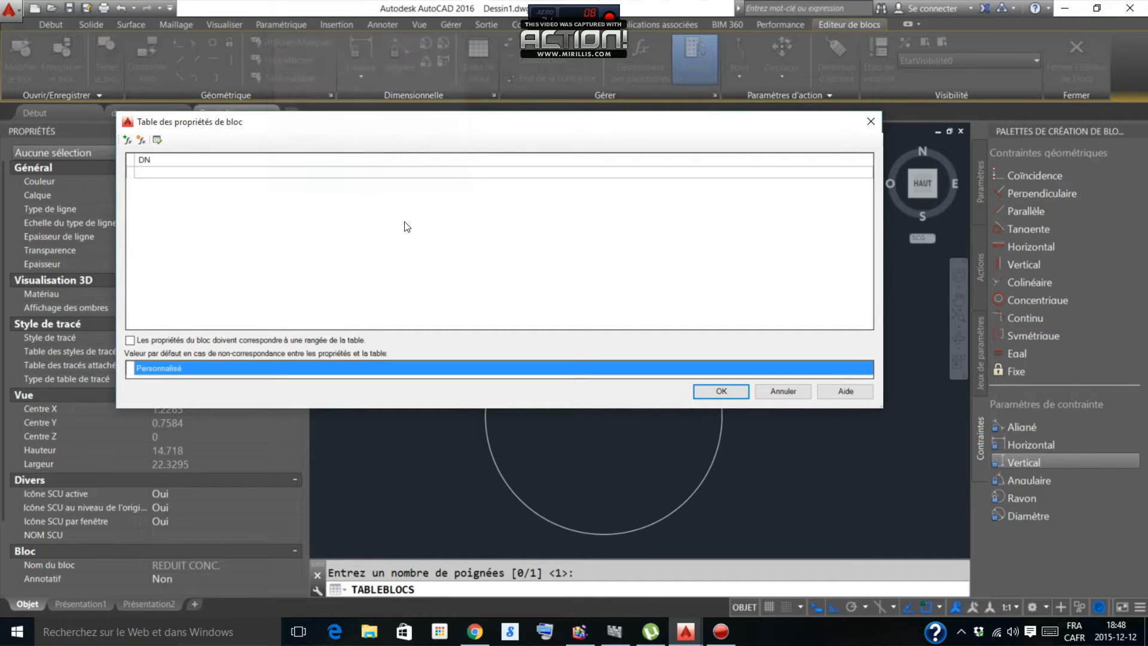
click(126, 139)
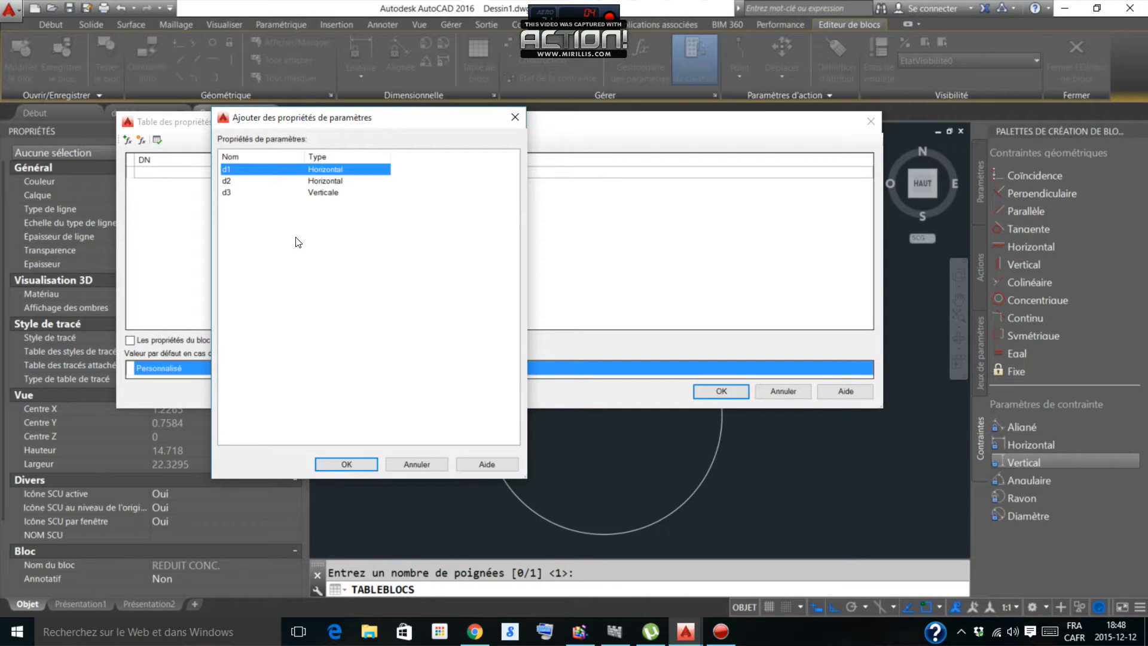
key(Escape)
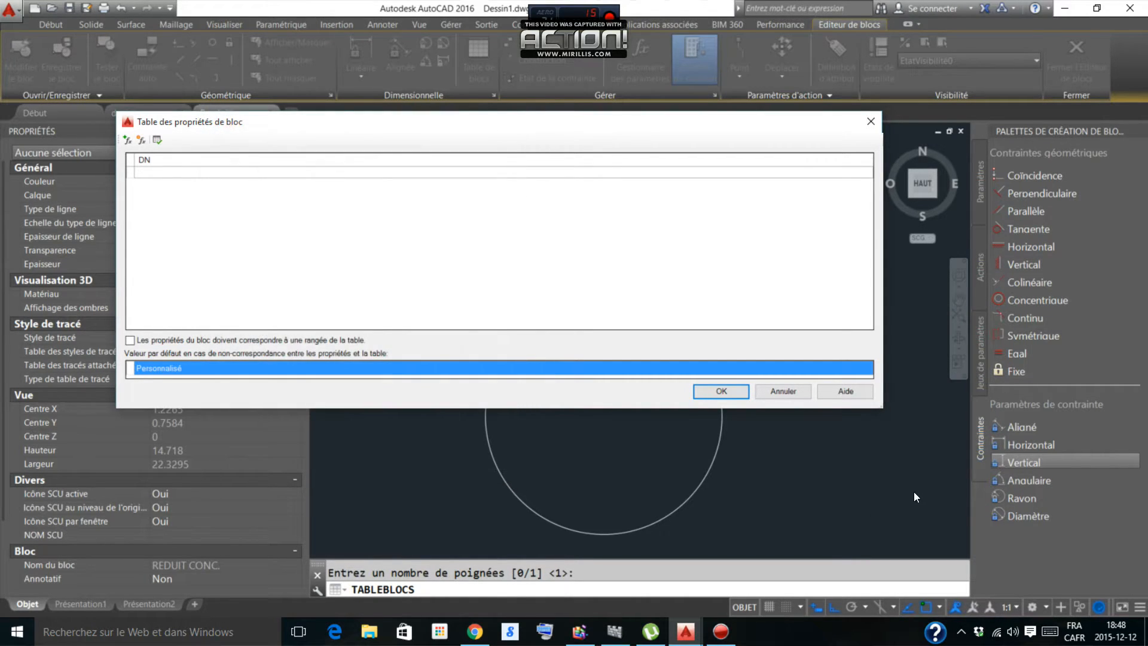
key(Return)
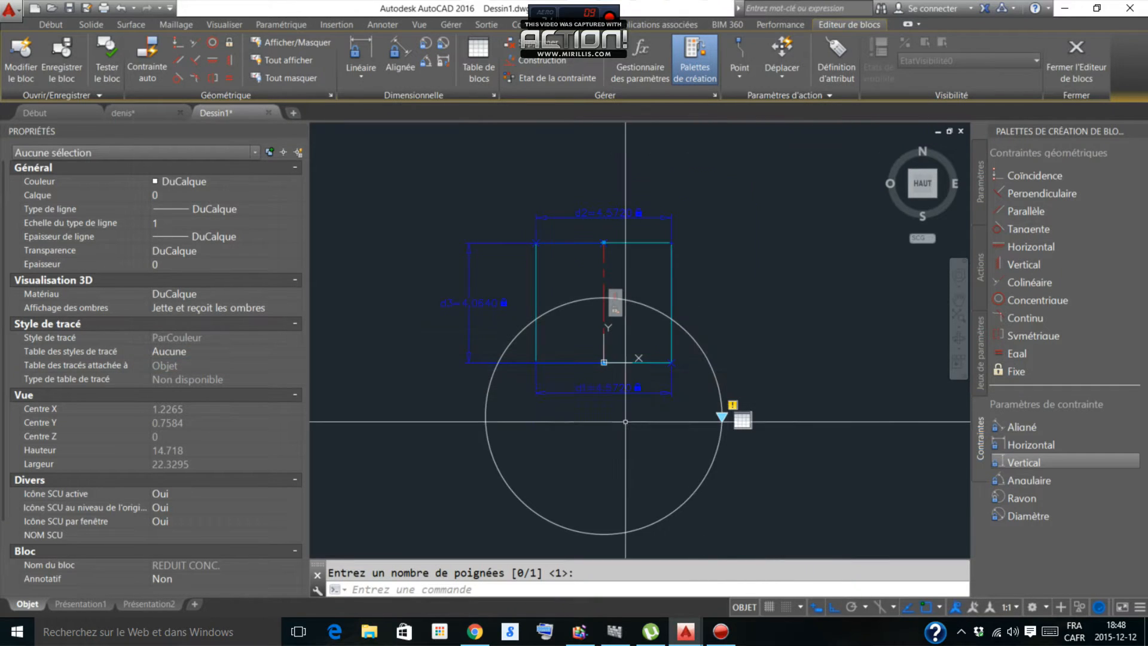
Step: Rename the horizontal constraint parameter below the rectangle as od
scroll(684, 342, up, 4)
click(702, 324)
click(666, 384)
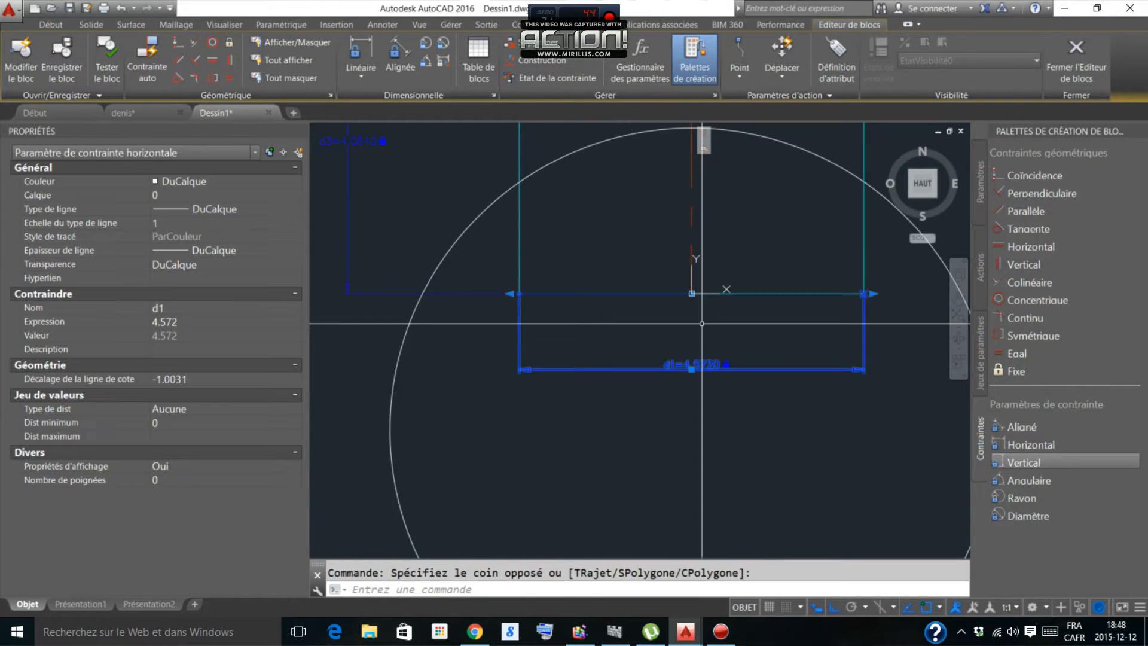
click(220, 307)
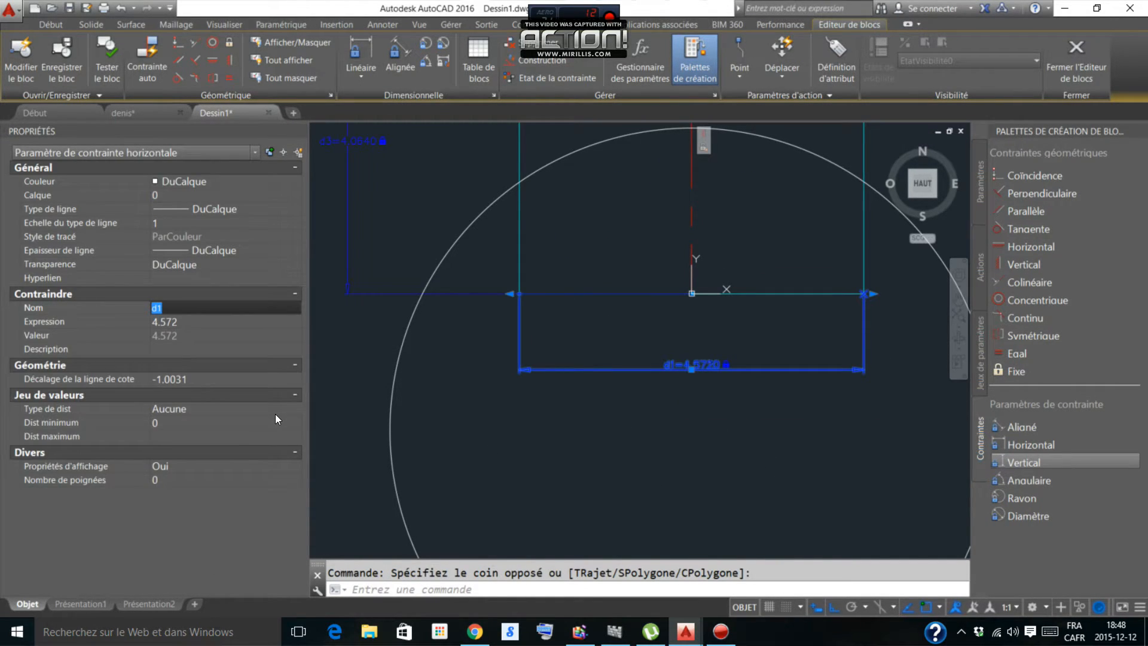
text(od)
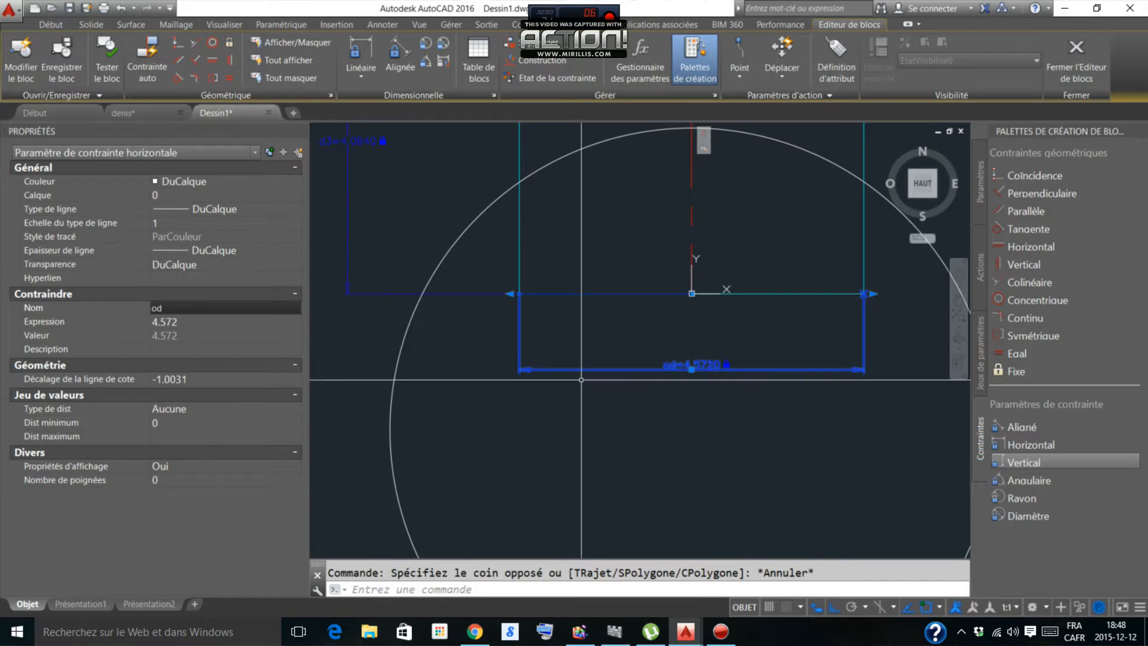
key(Escape)
Step: Rename the horizontal constraint parameter above the rectangle as odr
middle_drag(610, 271, 626, 507)
scroll(625, 475, down, 2)
click(680, 248)
click(664, 291)
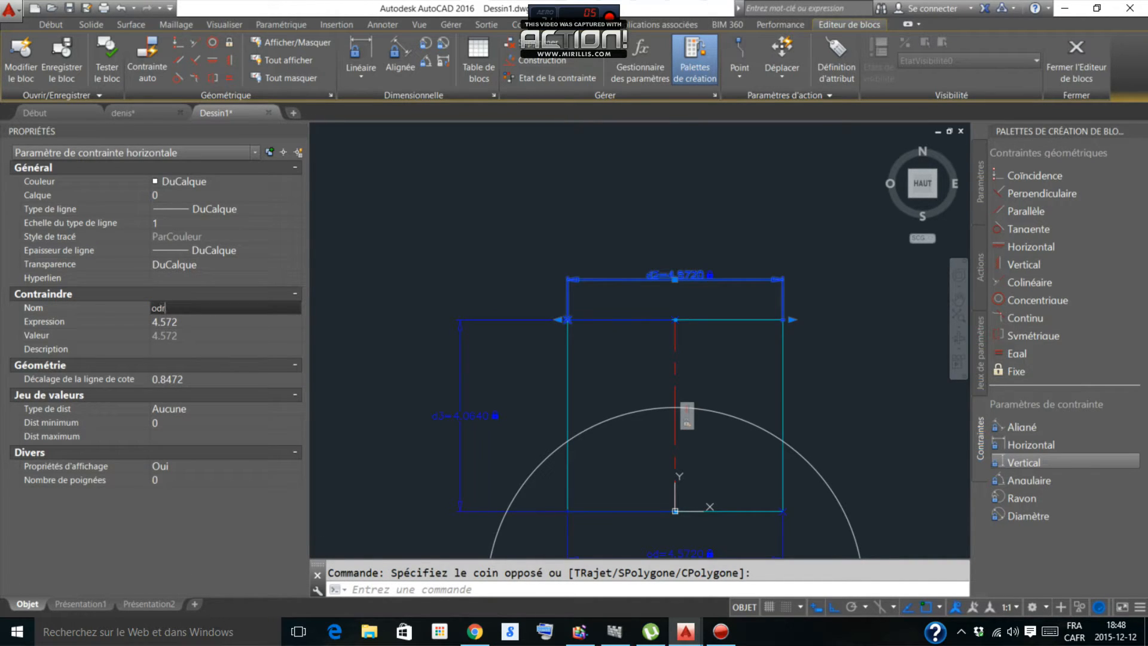
key(Tab)
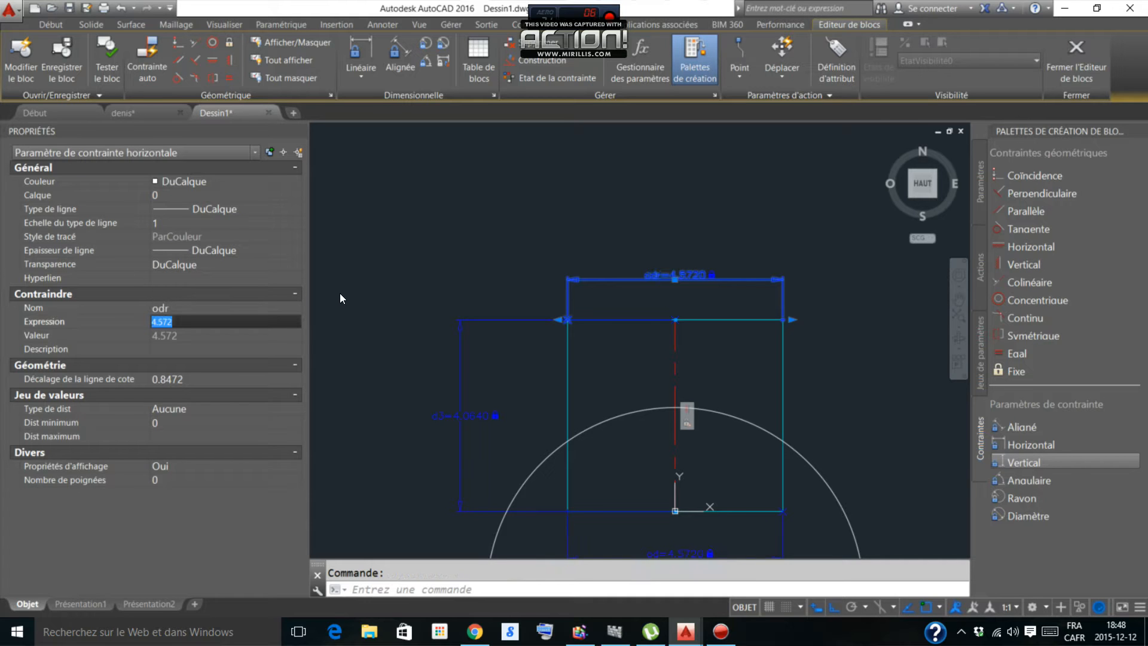
key(Escape)
Step: Rename the vertical constraint parameter as h
click(466, 330)
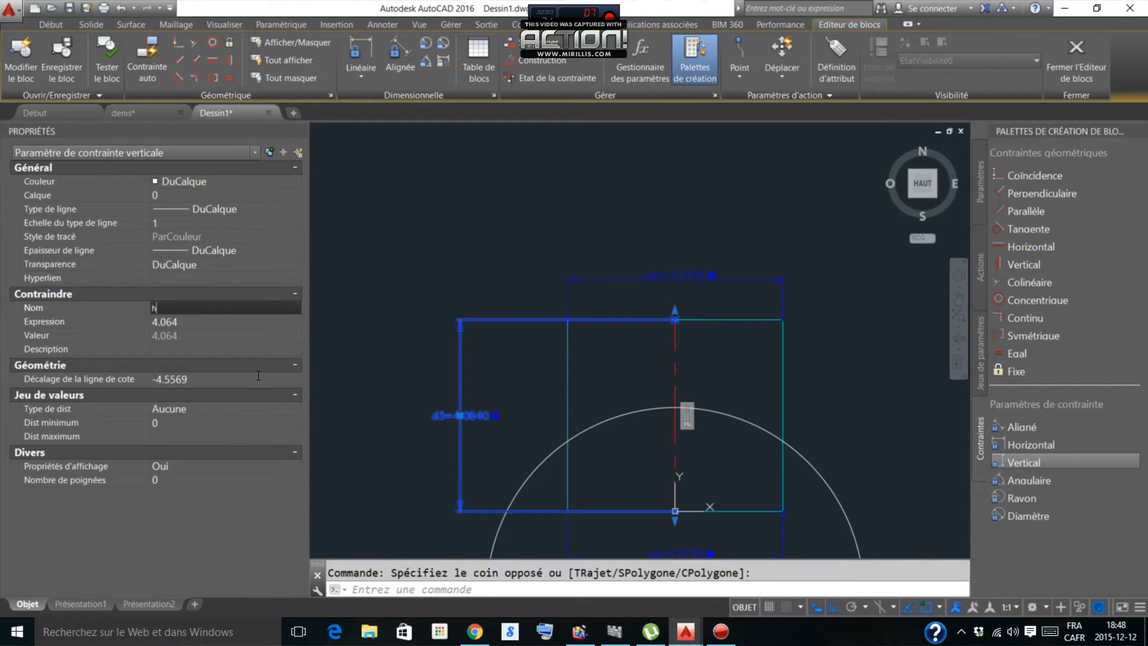
key(Tab)
key(Escape)
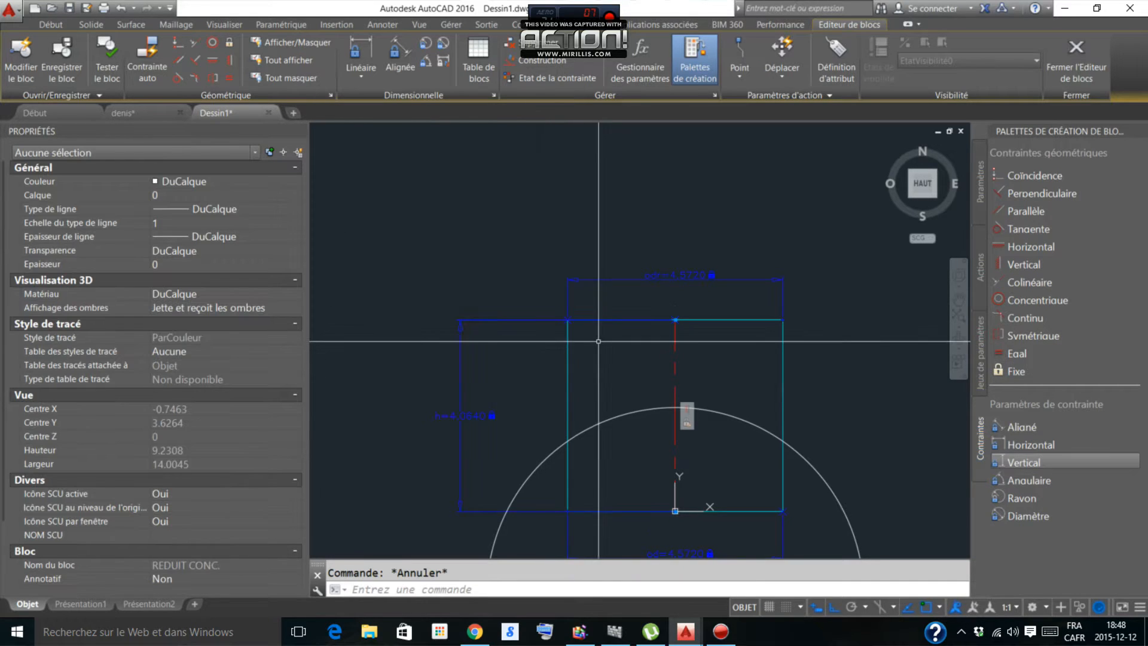
Step: Reopen the block properties table and add the od, odr and h parameters as columns
scroll(766, 405, down, 2)
middle_drag(767, 405, 687, 279)
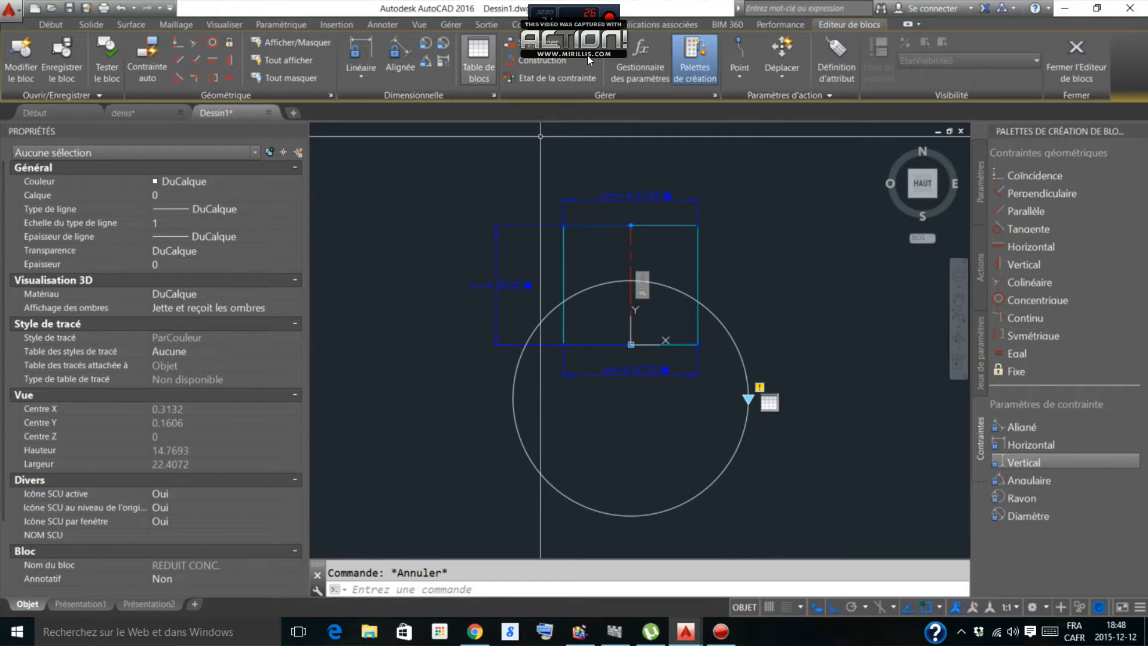
click(478, 57)
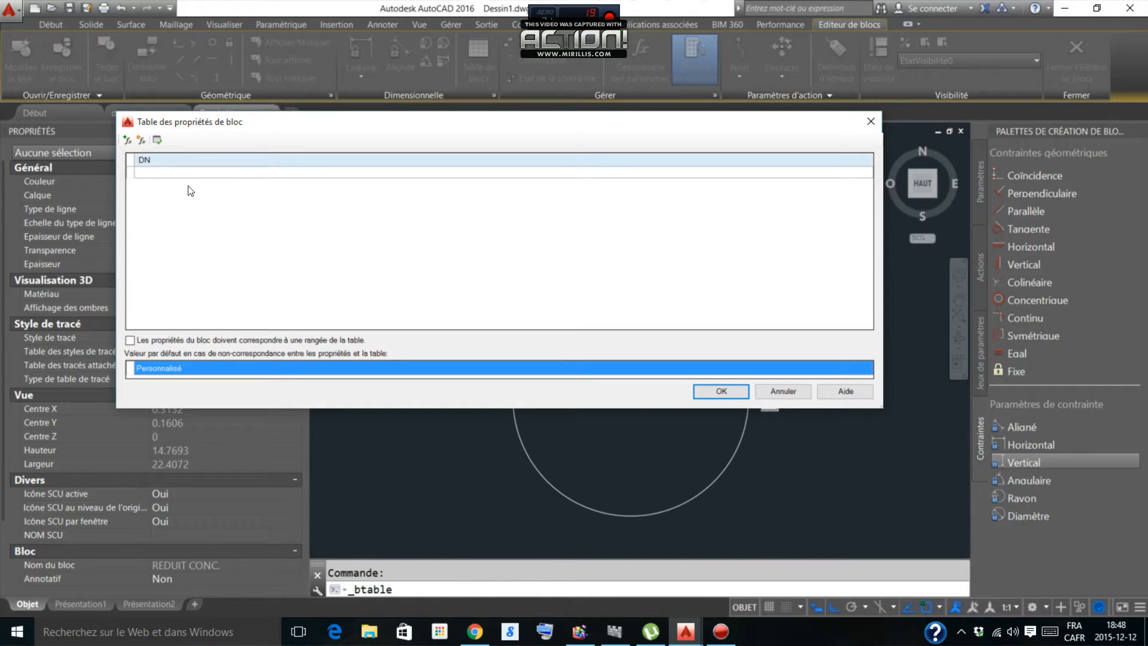
click(127, 139)
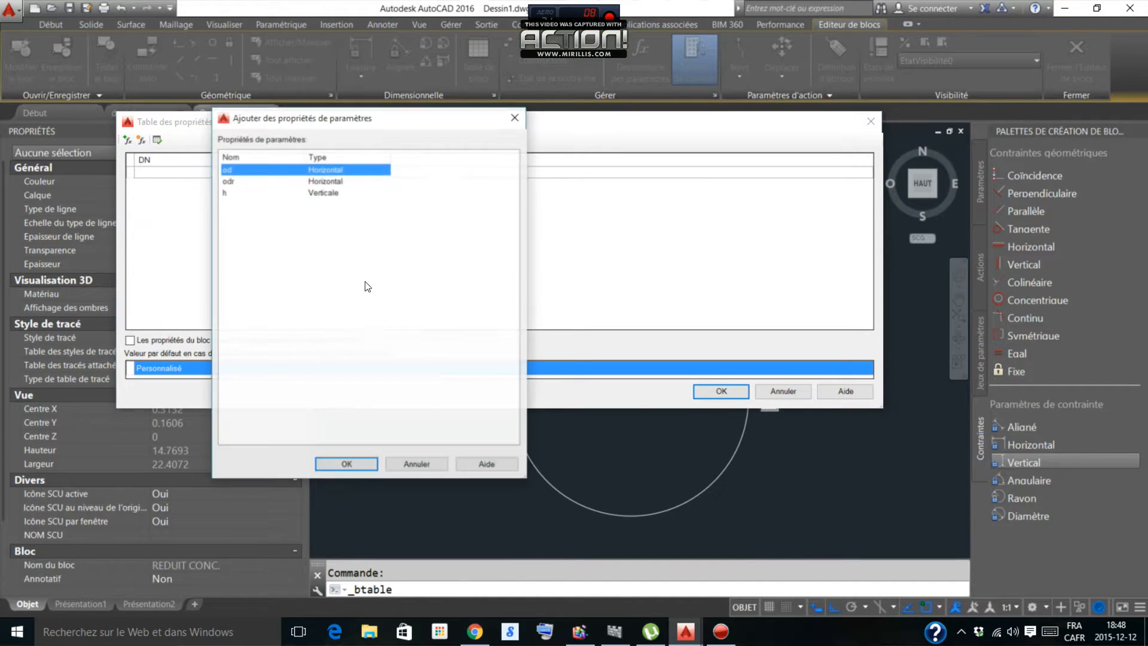
drag(224, 248, 271, 169)
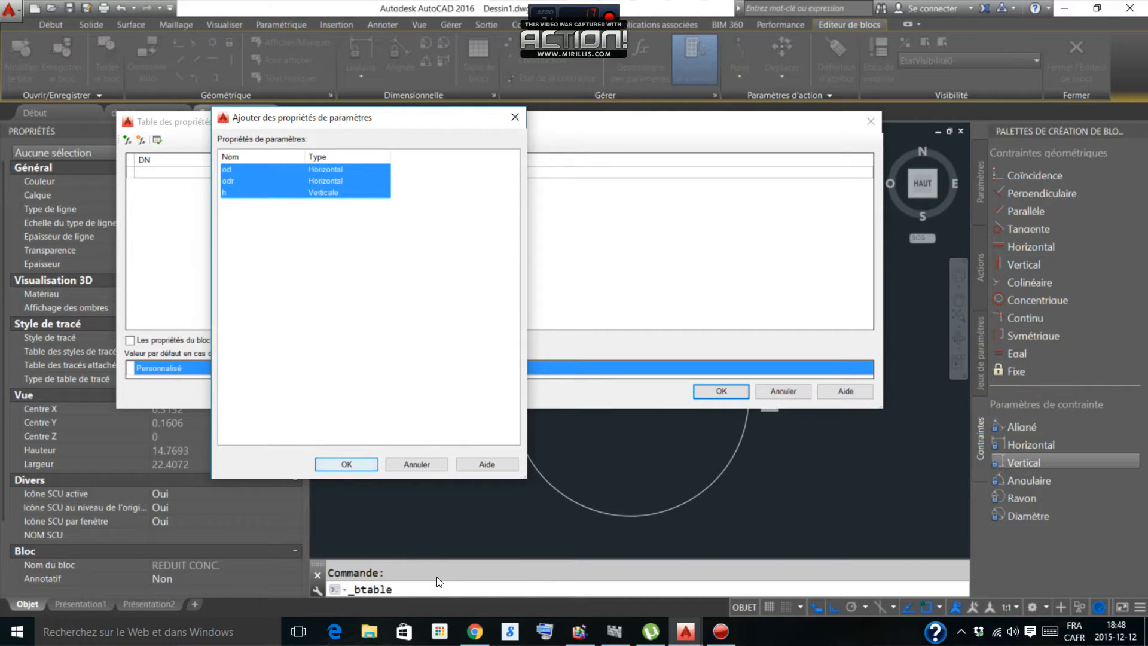
click(347, 464)
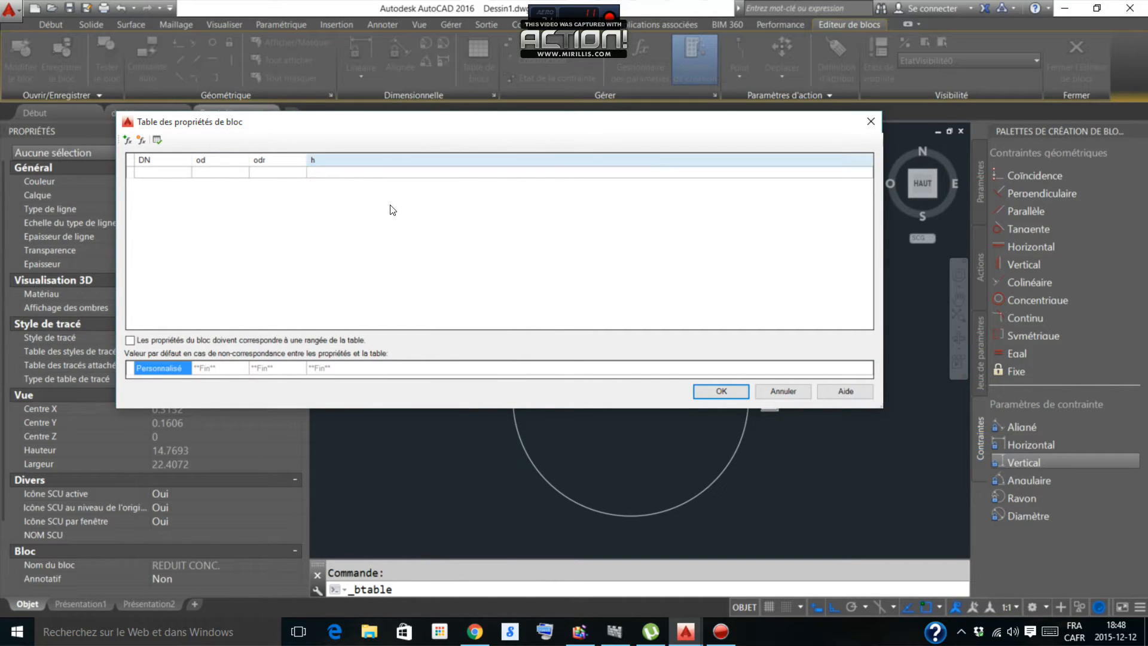
Step: Paste the copied reducer size data into the table starting at the first DN cell, and accept the table
right_click(166, 174)
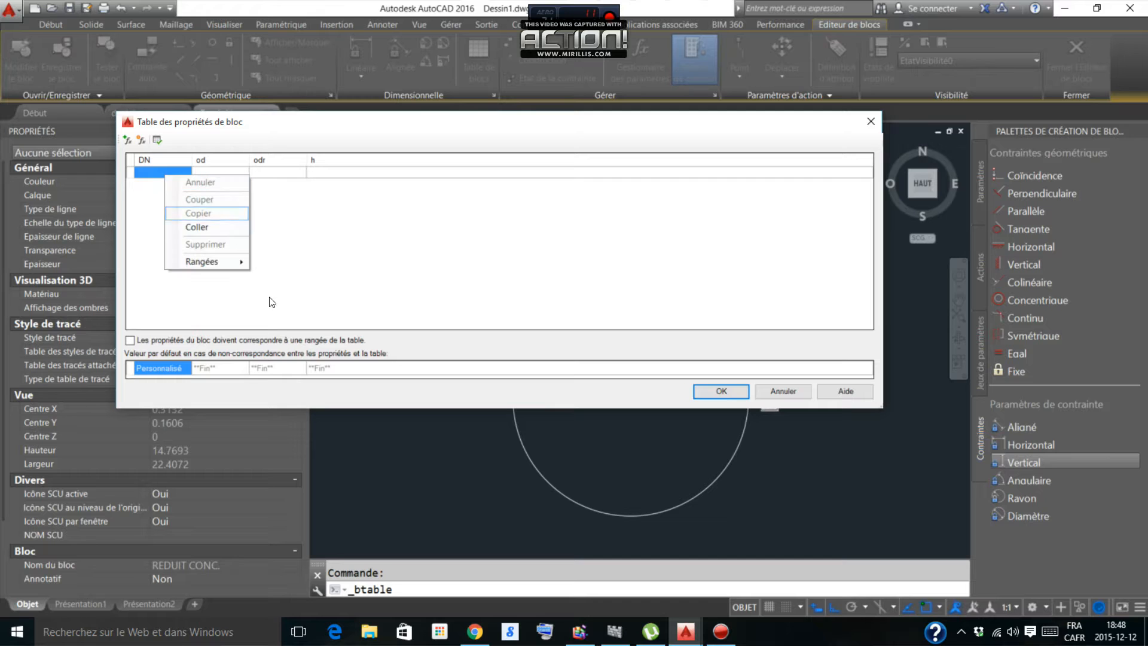
click(197, 226)
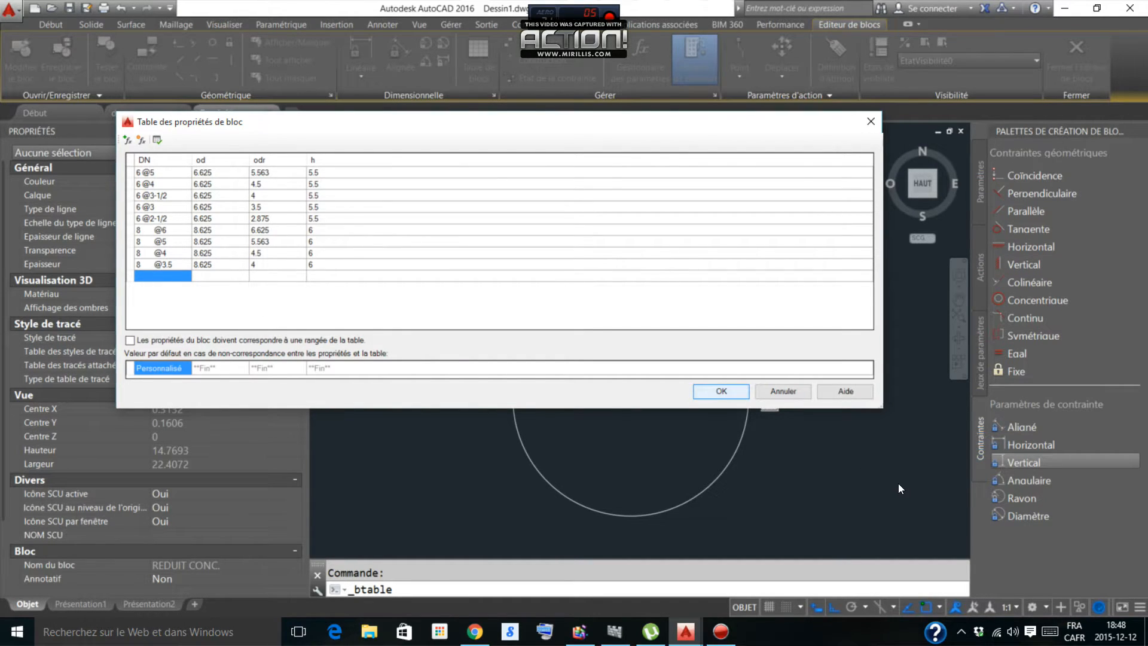
key(Return)
Step: Delete the helper circle around the lower part of the rectangle
click(669, 343)
click(647, 330)
key(Delete)
scroll(826, 415, down, 3)
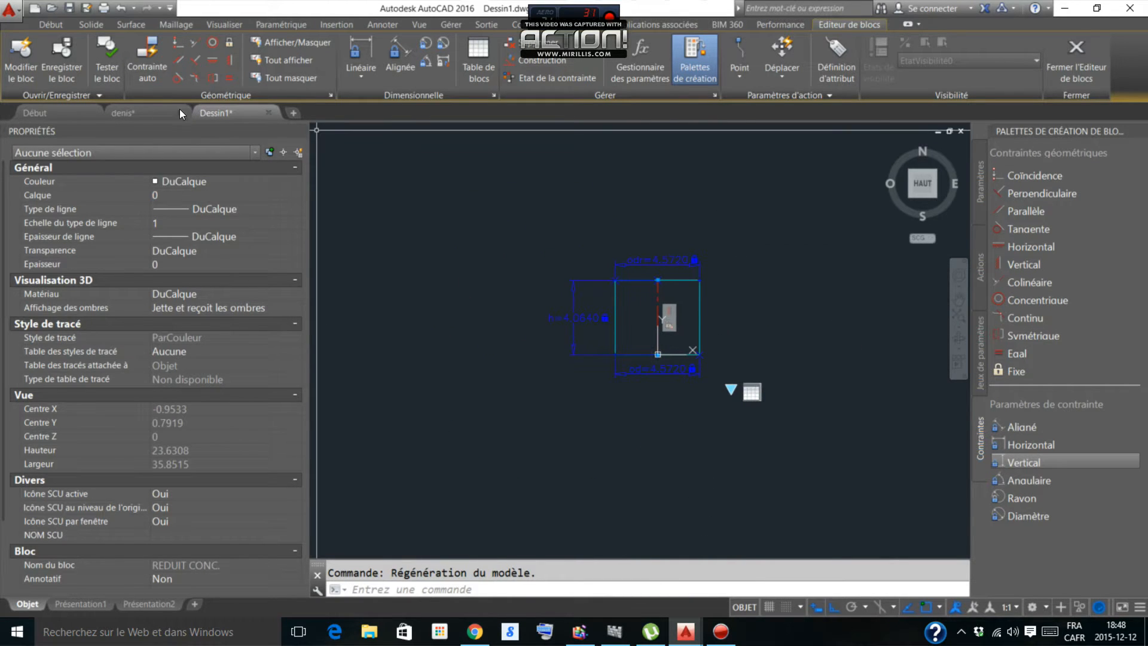
Step: Open the block in the test window and switch its DN size to 6 @5 and 6 @4
click(109, 60)
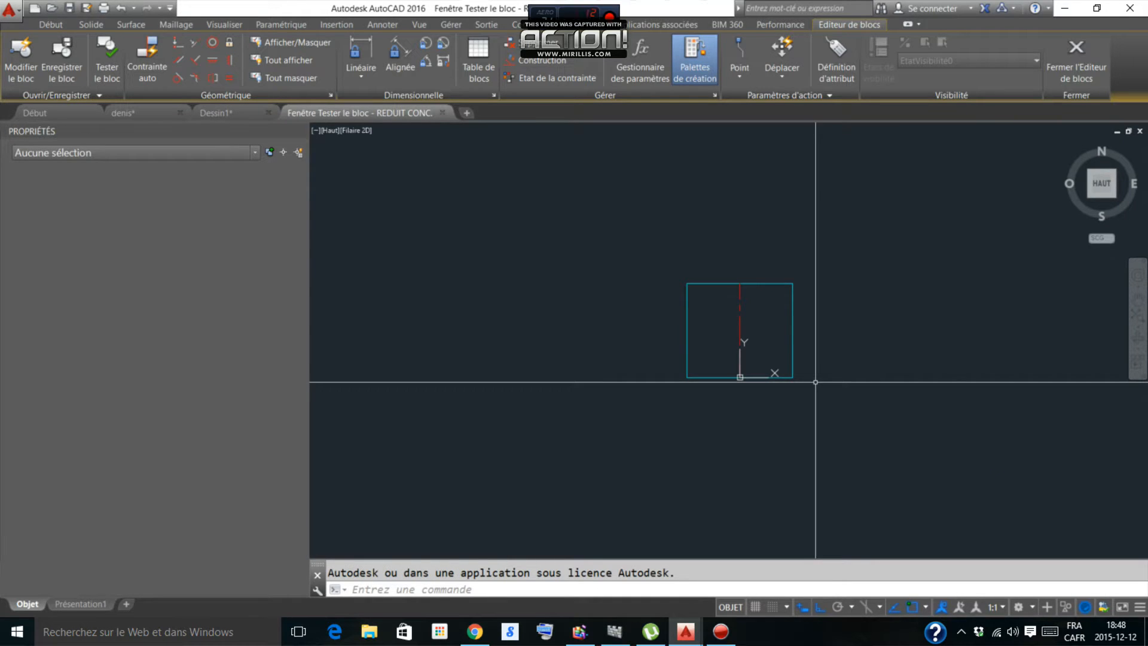
scroll(741, 332, up, 2)
scroll(740, 360, down, 4)
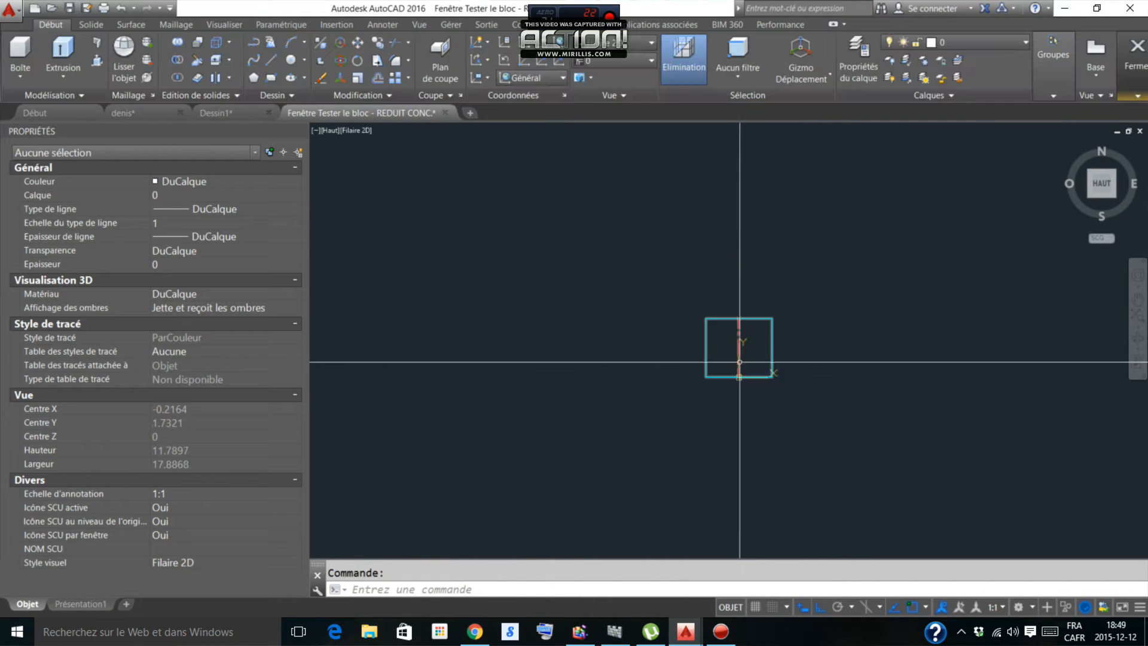
click(817, 331)
click(747, 351)
click(797, 404)
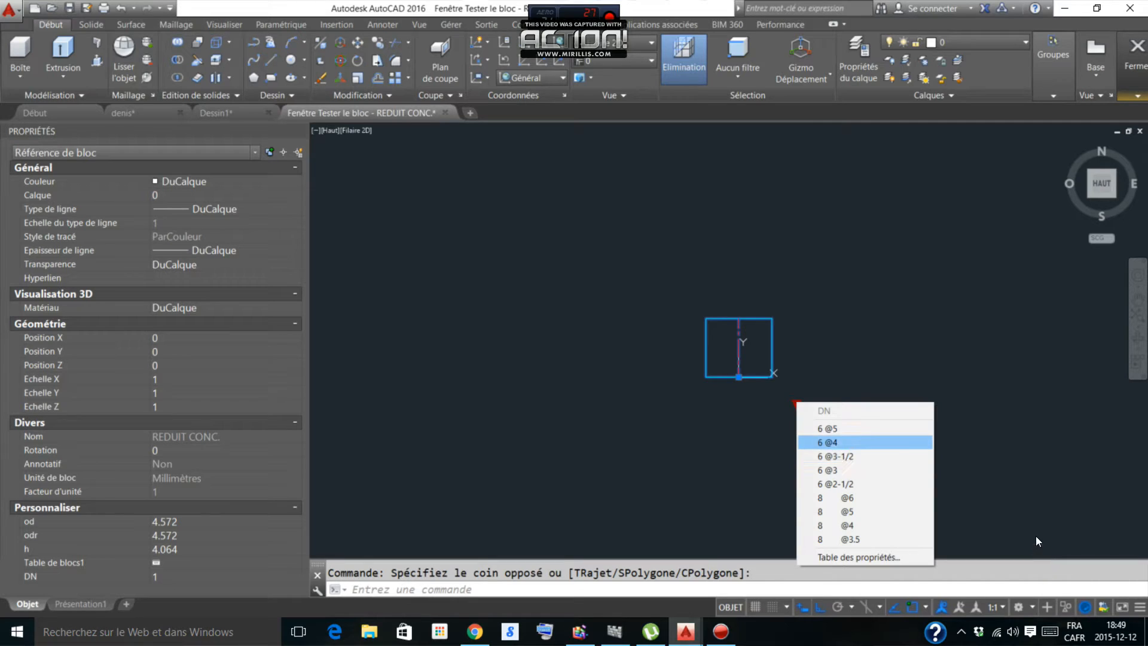
click(831, 427)
click(796, 404)
click(831, 444)
Step: Step the test block through the successive DN sizes up to 8 @5 to check its shape
click(797, 404)
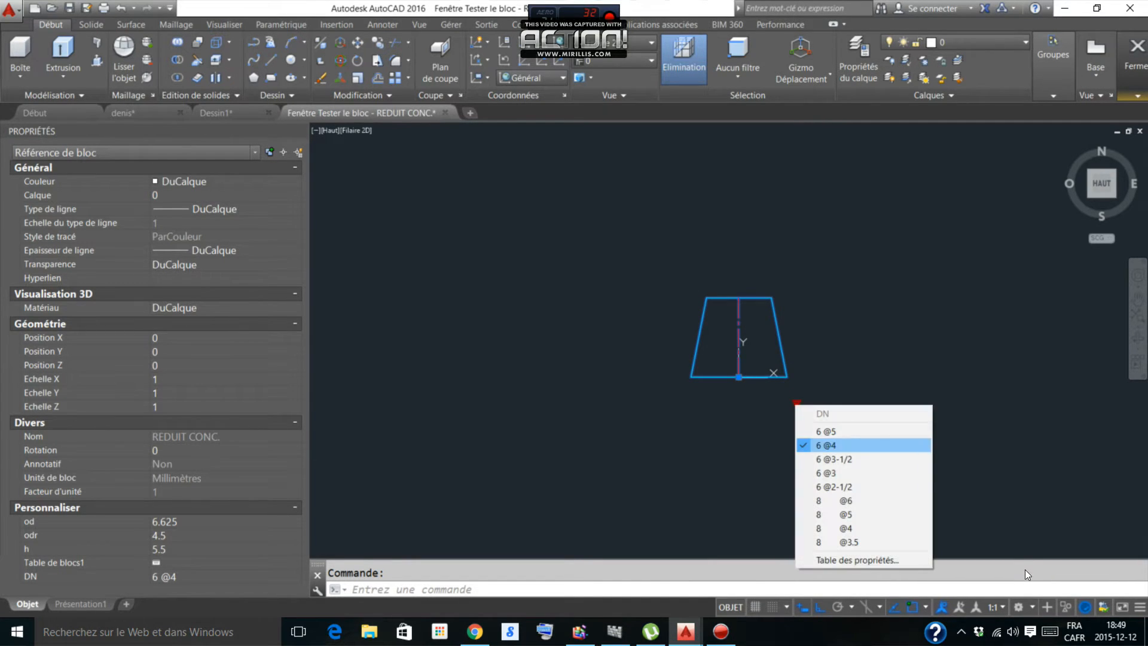
key(Return)
click(797, 403)
key(Down)
key(Return)
click(797, 403)
key(Down)
key(Return)
click(797, 403)
key(Down)
key(Return)
click(798, 404)
key(Down)
key(Return)
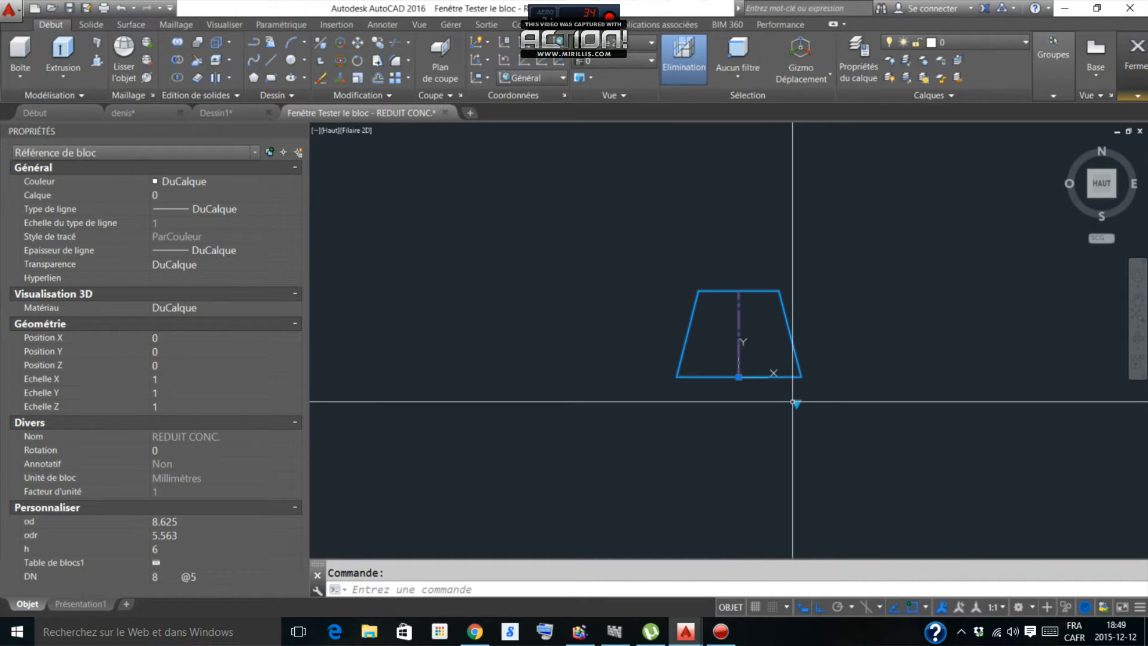
Step: Apply DN size 8 @3.5 to the test block, deselect it and close the block test
click(795, 403)
key(Down)
key(Down)
key(Down)
key(Return)
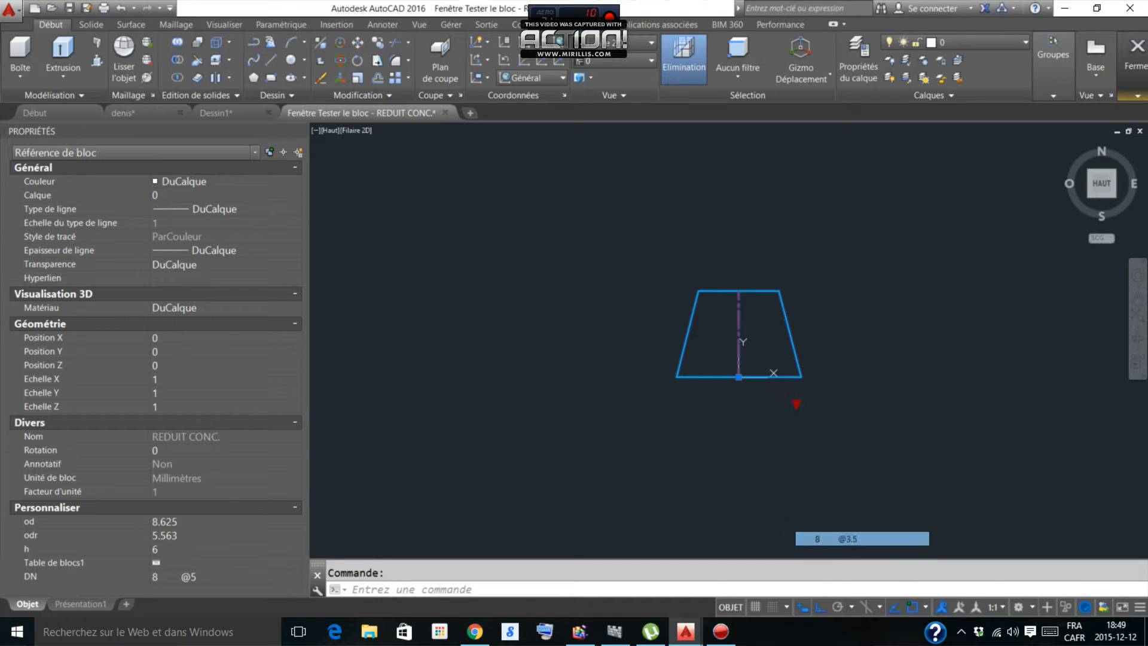
key(Escape)
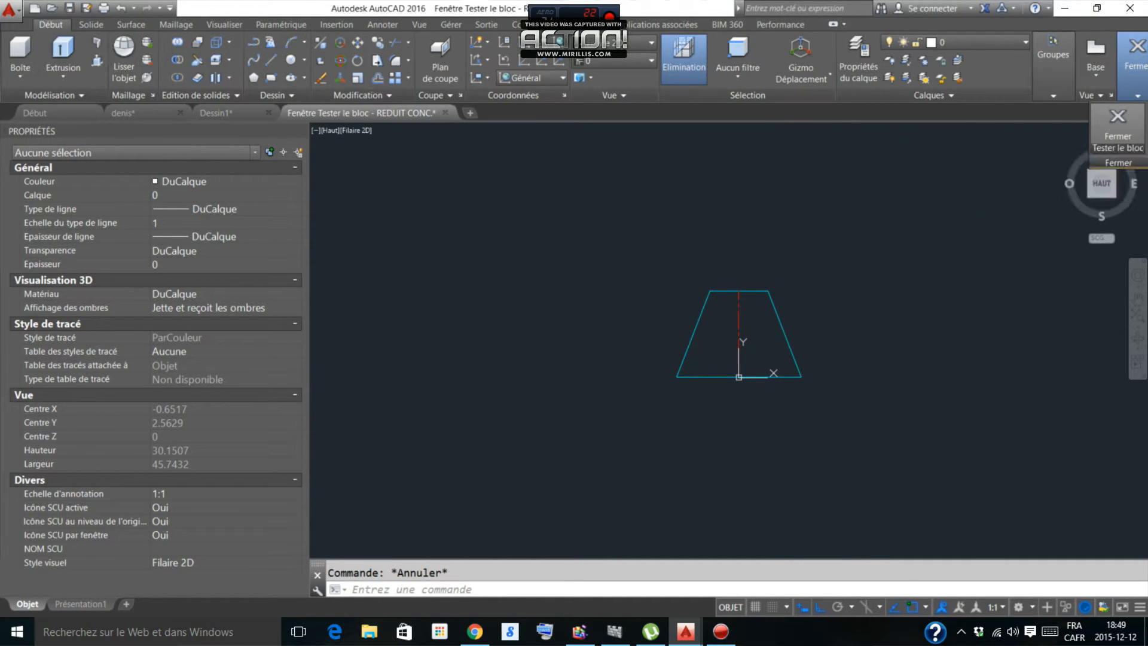
click(1117, 122)
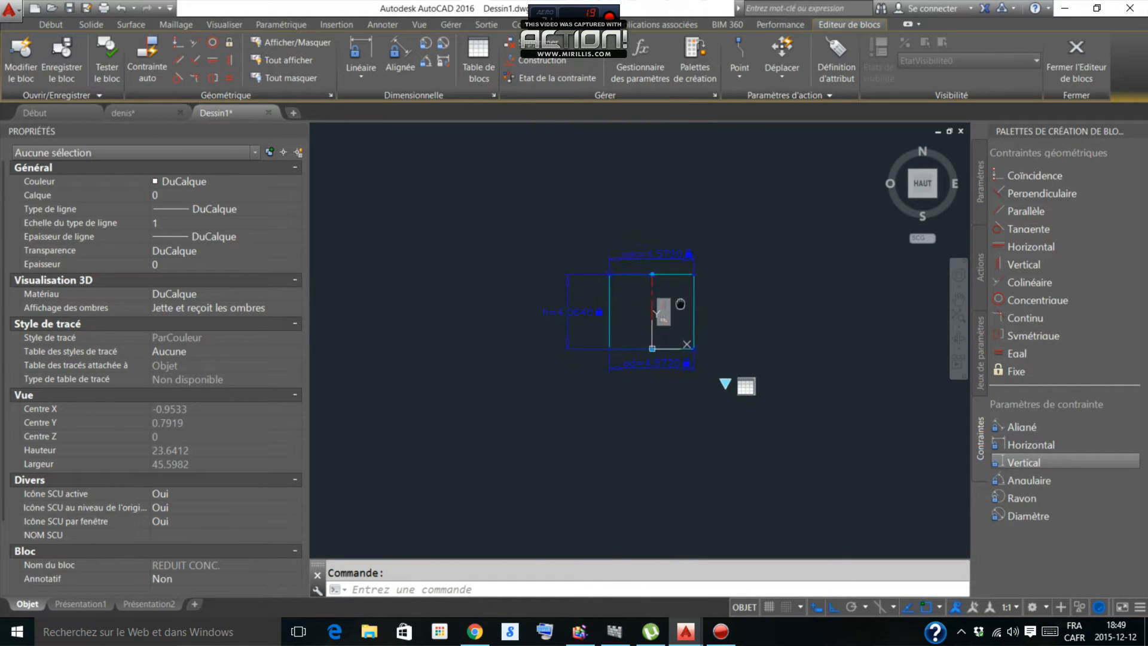
middle_drag(680, 304, 610, 262)
scroll(589, 288, up, 2)
scroll(679, 283, up, 2)
scroll(694, 312, down, 4)
middle_drag(733, 278, 748, 342)
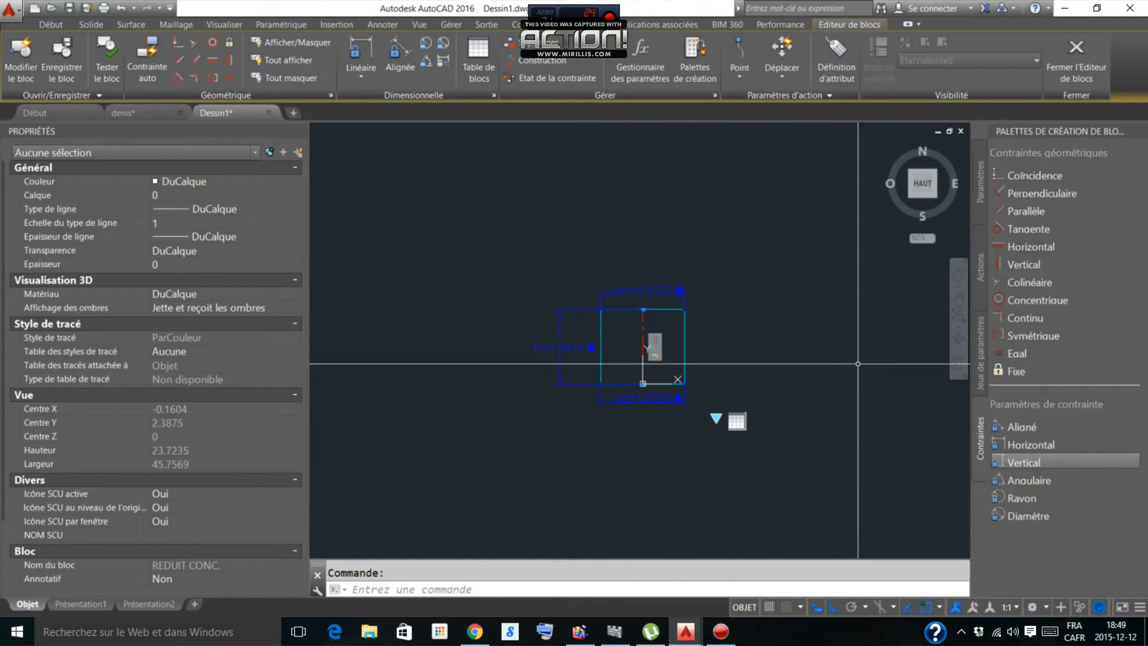
scroll(616, 387, up, 3)
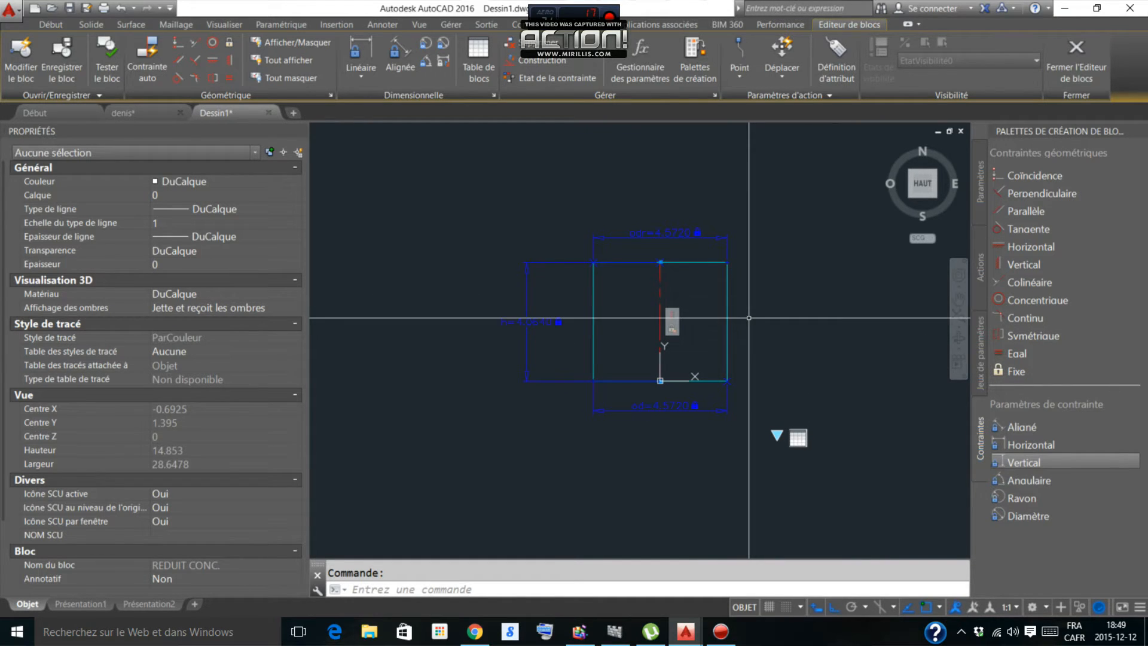
key(Return)
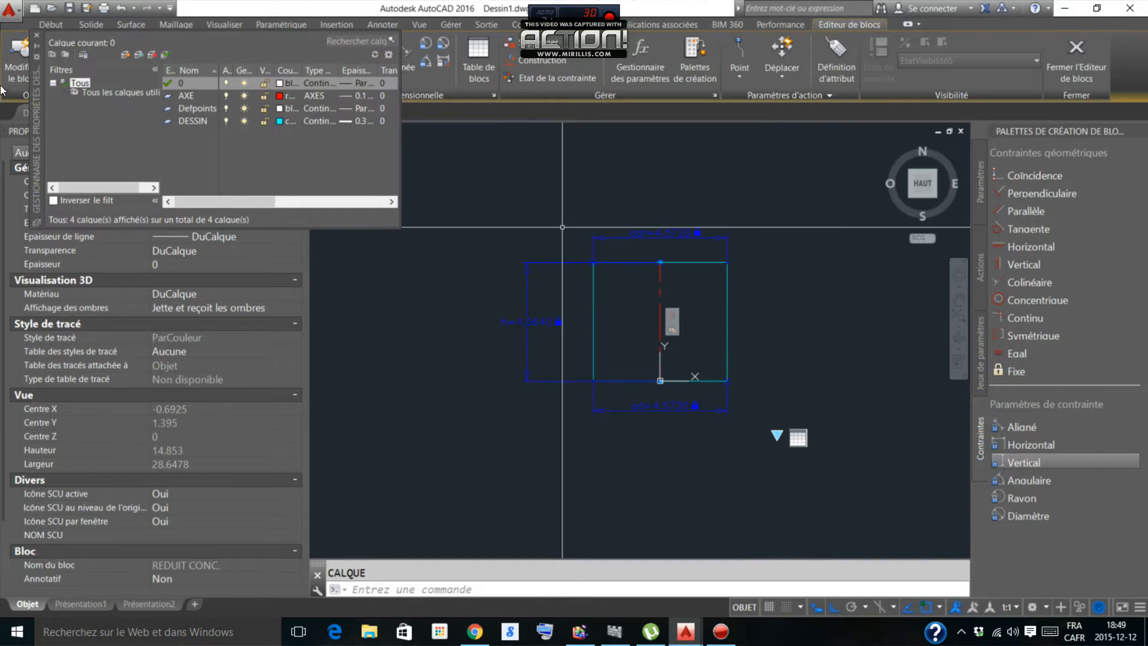
click(36, 36)
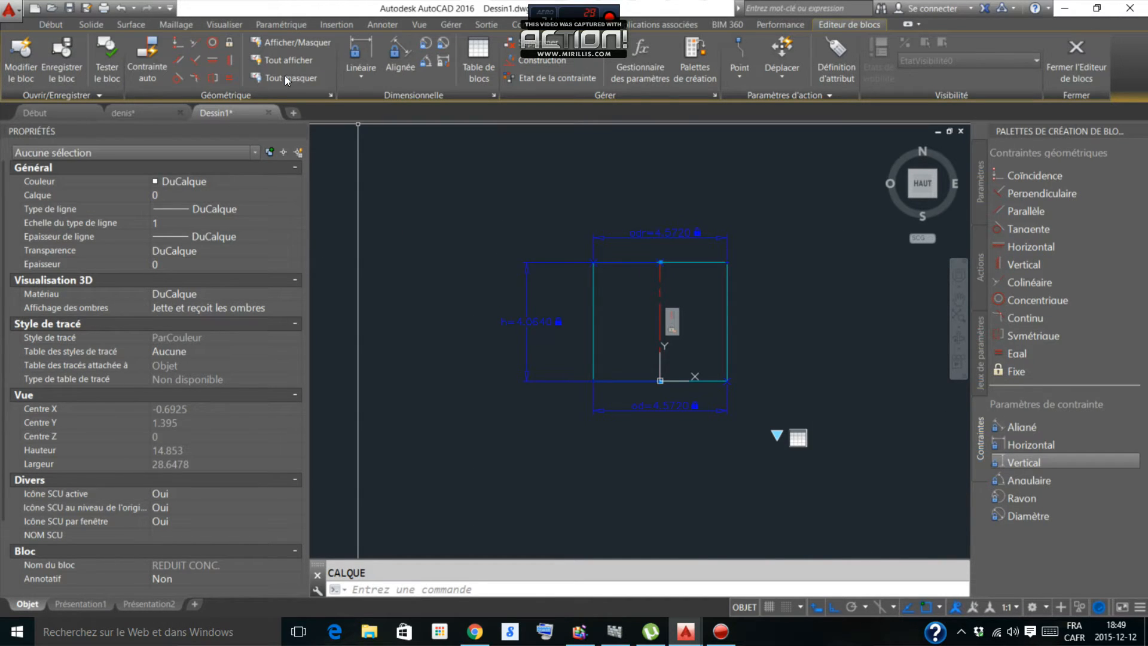
Step: Draw a four-sided polyline beside the reducer rectangle, about 2.7 wide along its upper edge, with a slanted outer side
click(54, 28)
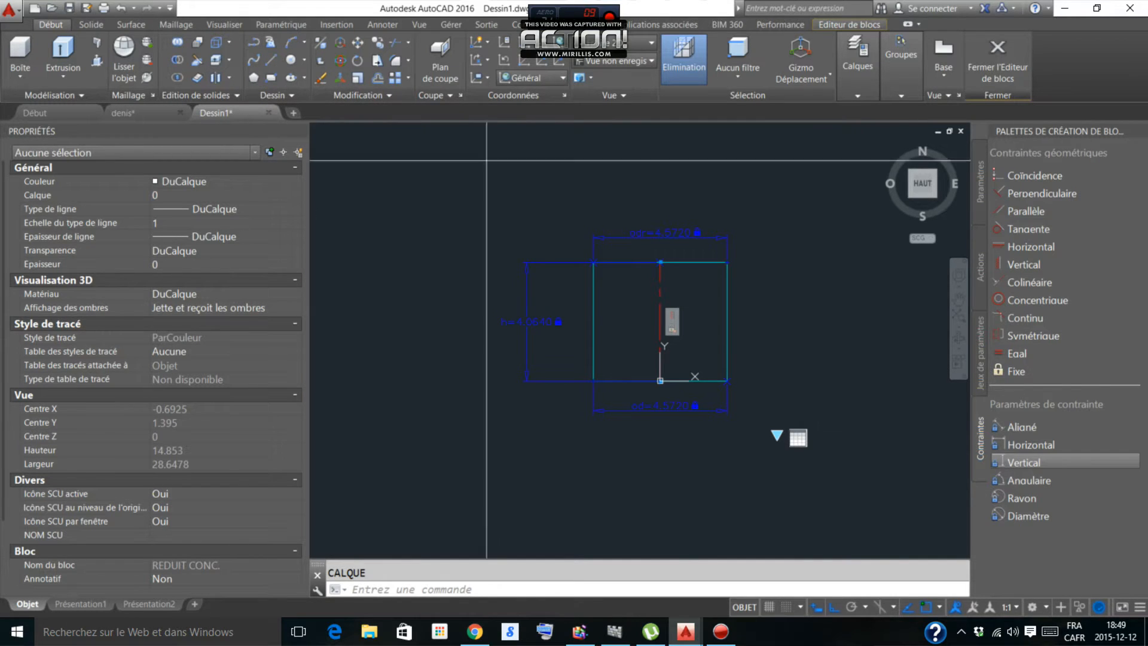
scroll(901, 339, up, 2)
click(856, 282)
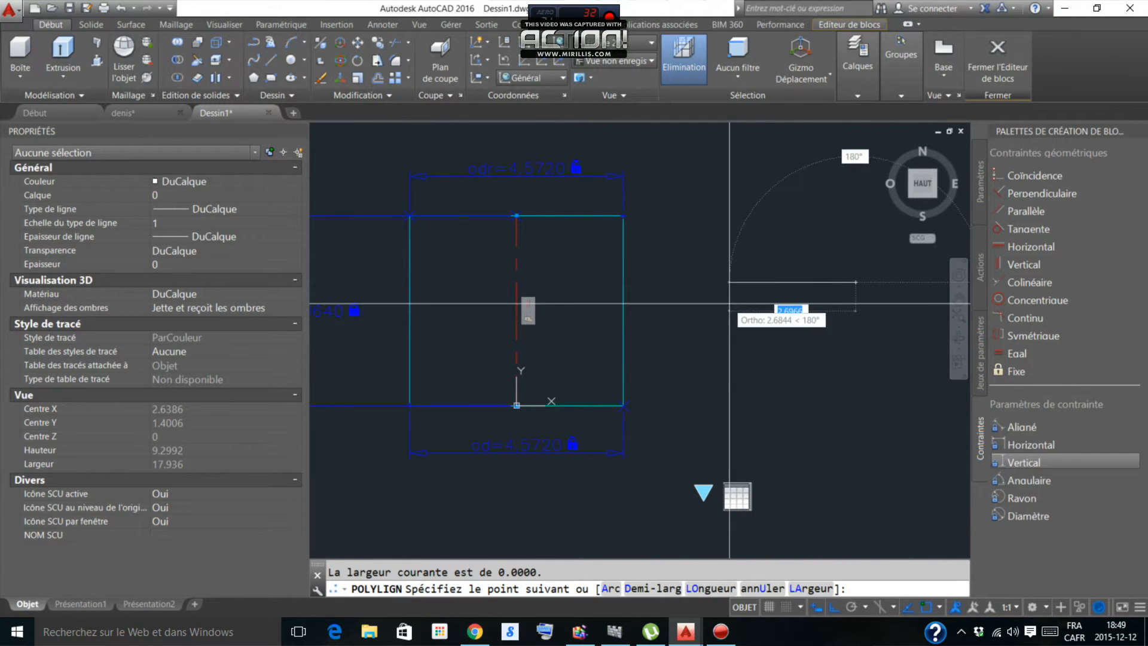
click(729, 283)
click(729, 444)
click(842, 444)
click(855, 282)
key(Return)
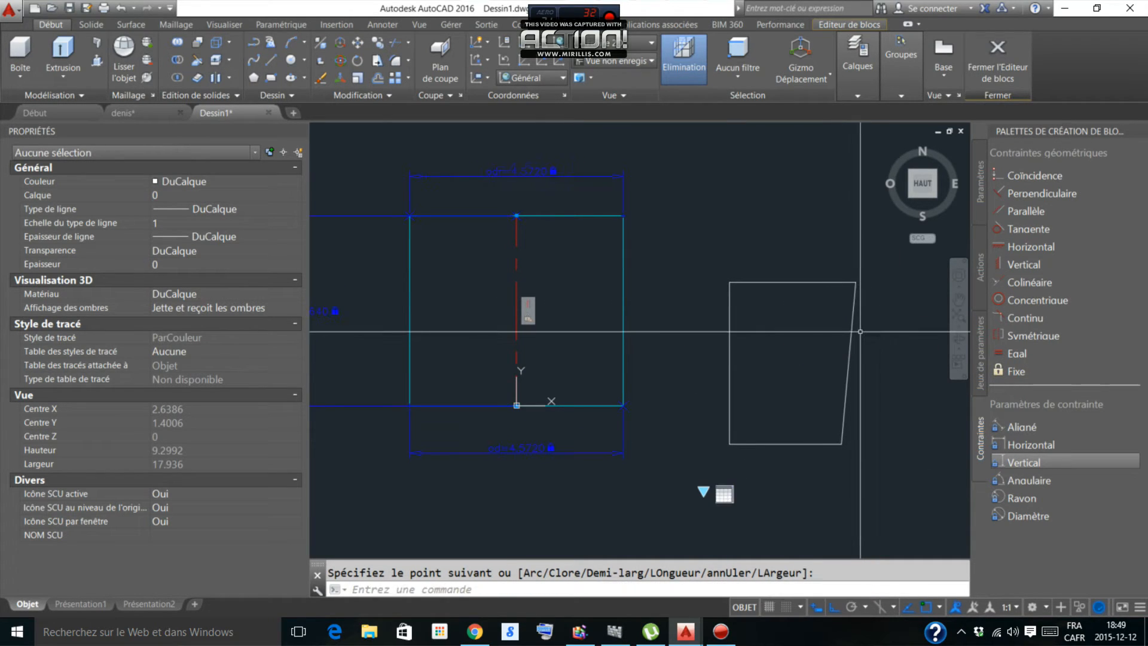
Step: Set the new polyline's closed property to Oui and deselect it
click(861, 326)
click(831, 333)
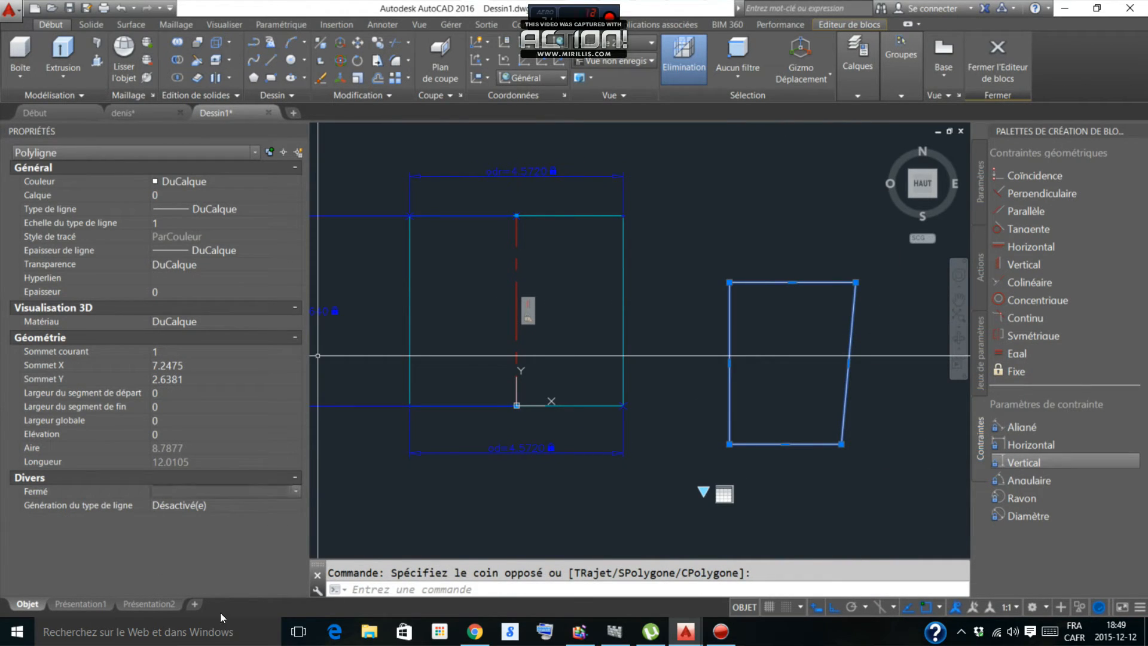
click(295, 491)
key(Escape)
key(Escape)
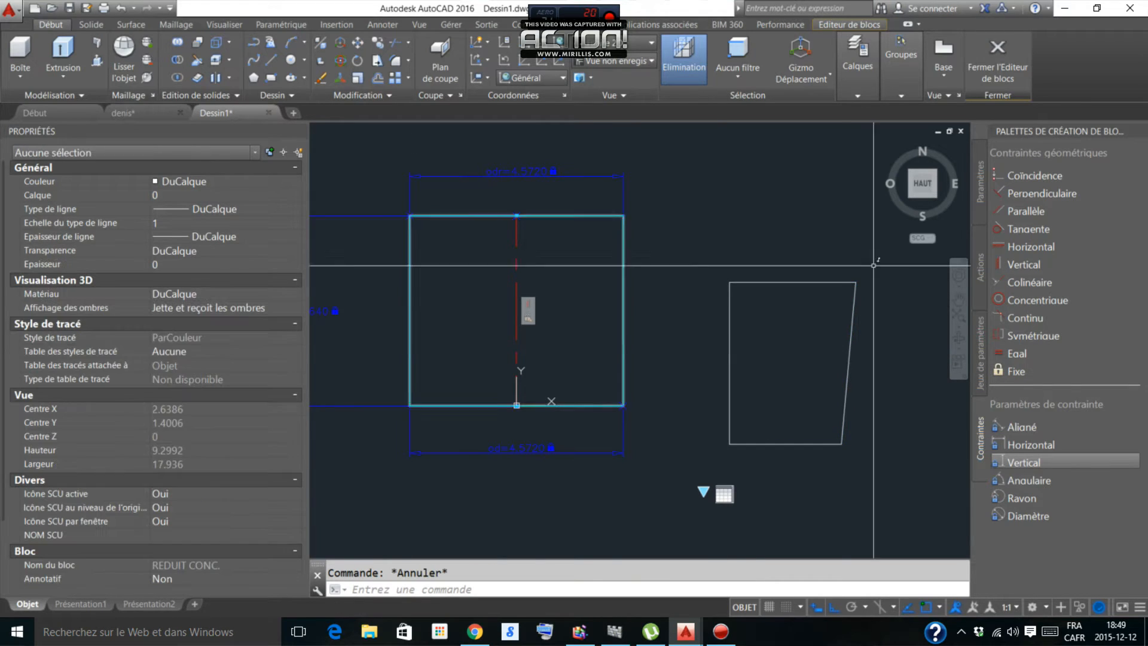
Step: Add a coincident constraint between the upper end of the red axis and the polyline's upper left corner
scroll(883, 228, down, 2)
click(1034, 175)
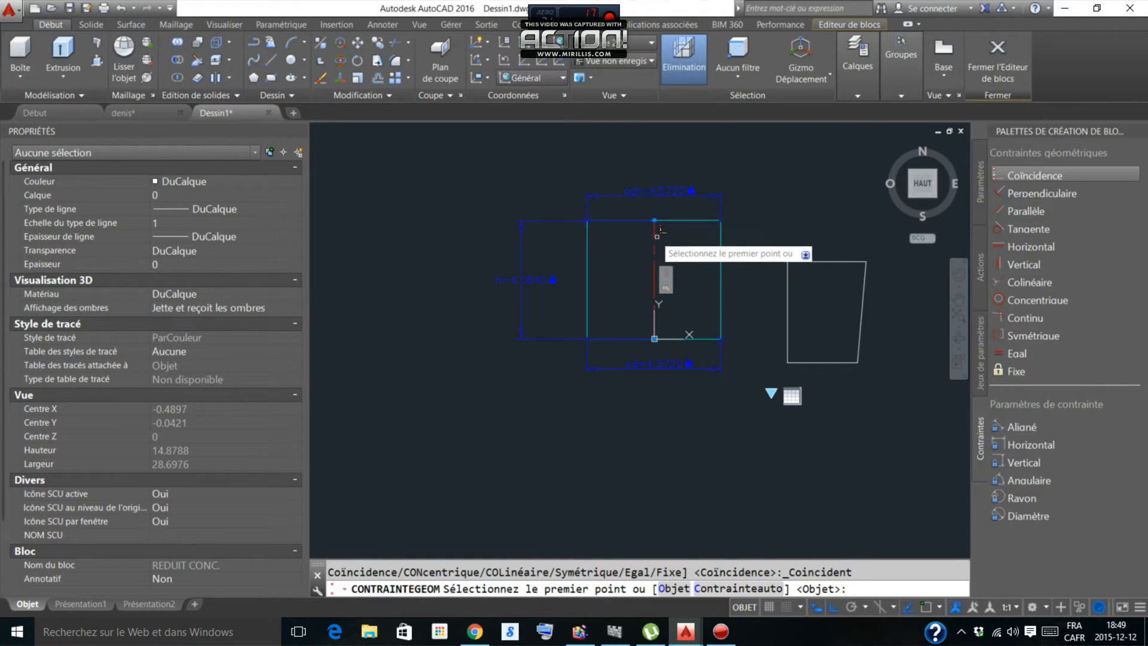
click(654, 220)
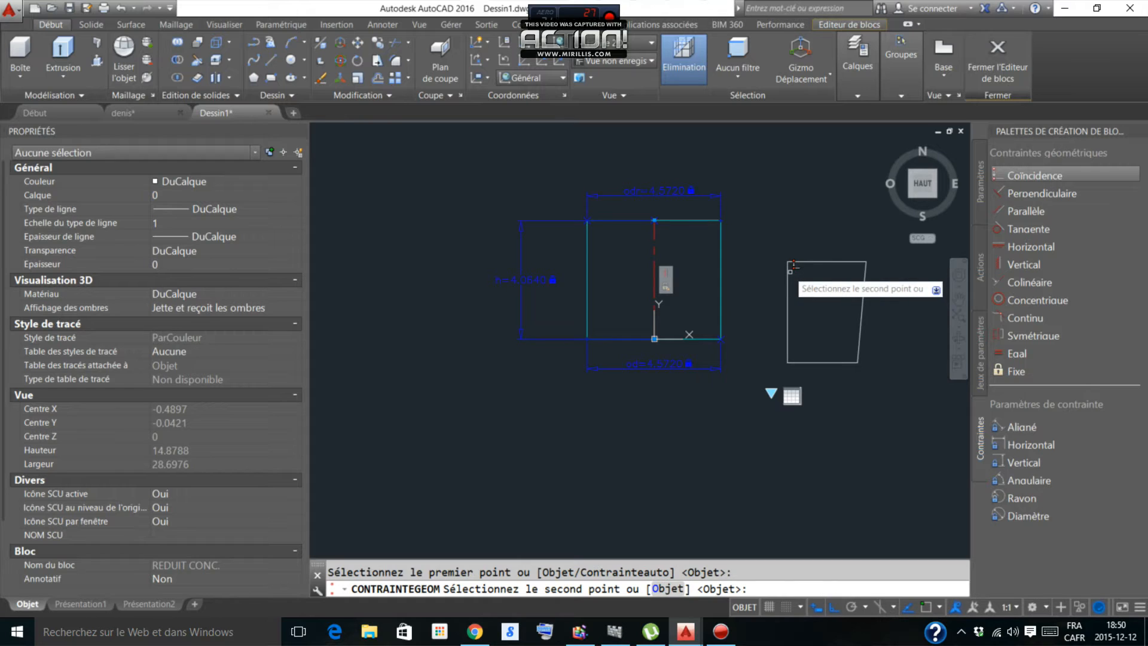
click(788, 264)
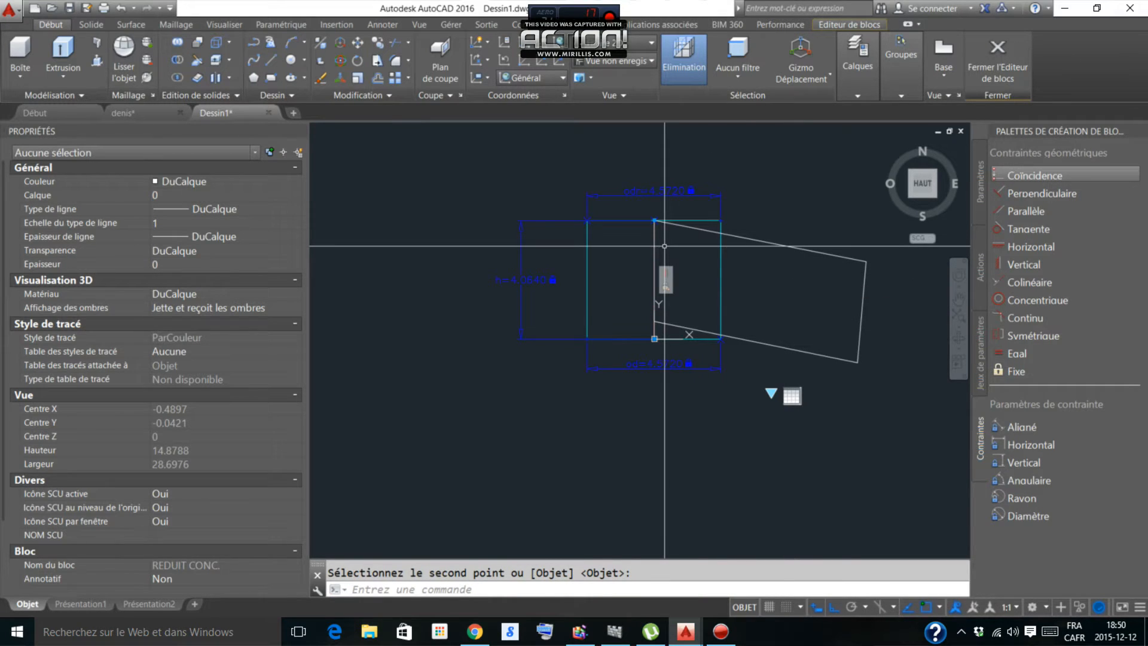
Step: Make the polyline's upper right corner coincident with the upper right corner of the rectangle
key(Return)
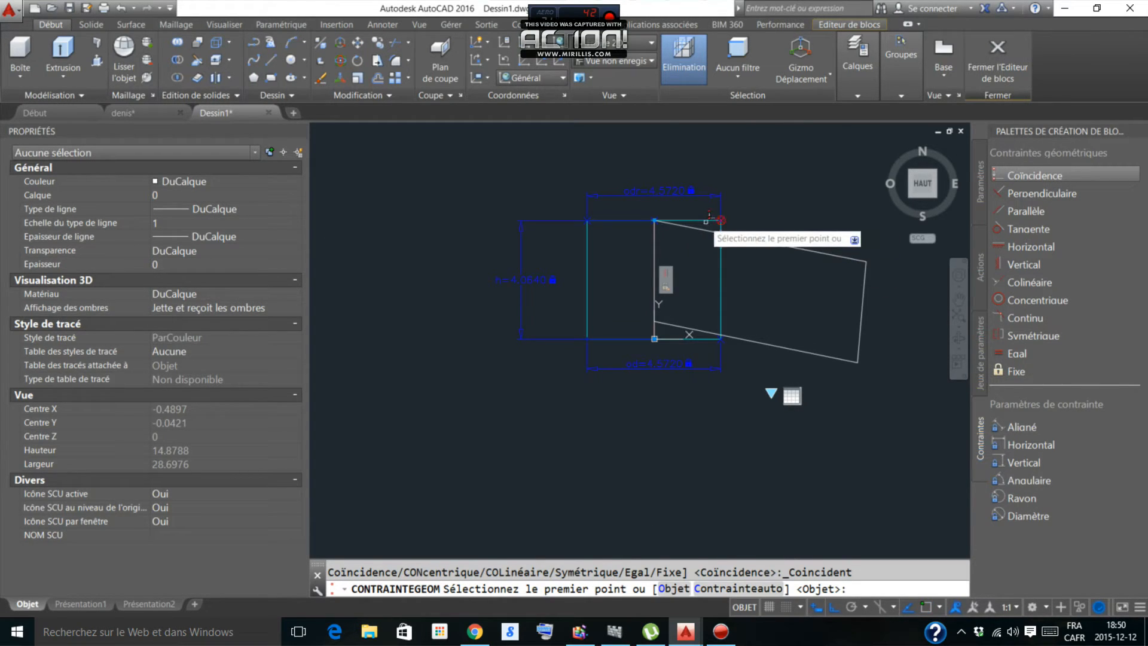
click(709, 215)
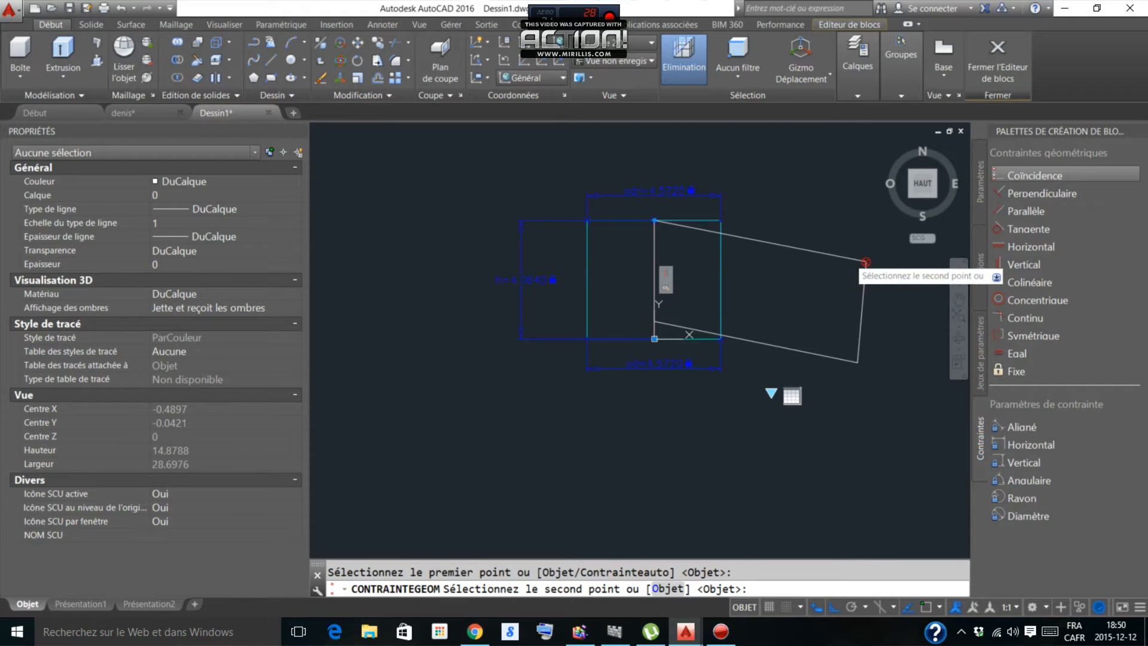
click(851, 258)
scroll(847, 292, up, 2)
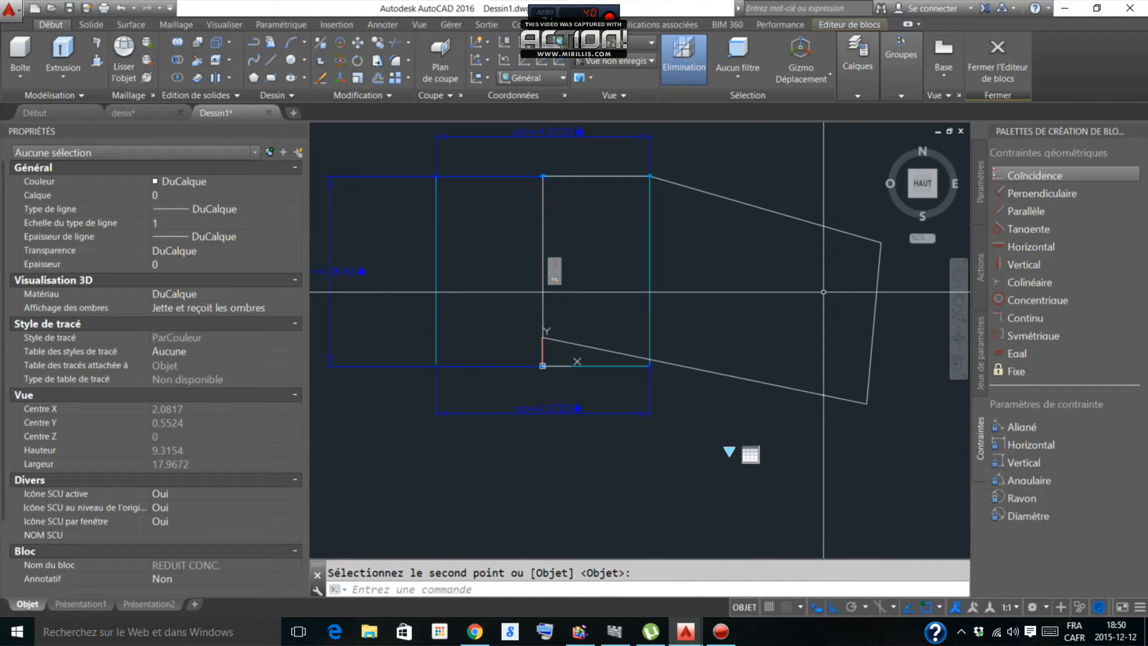
key(Return)
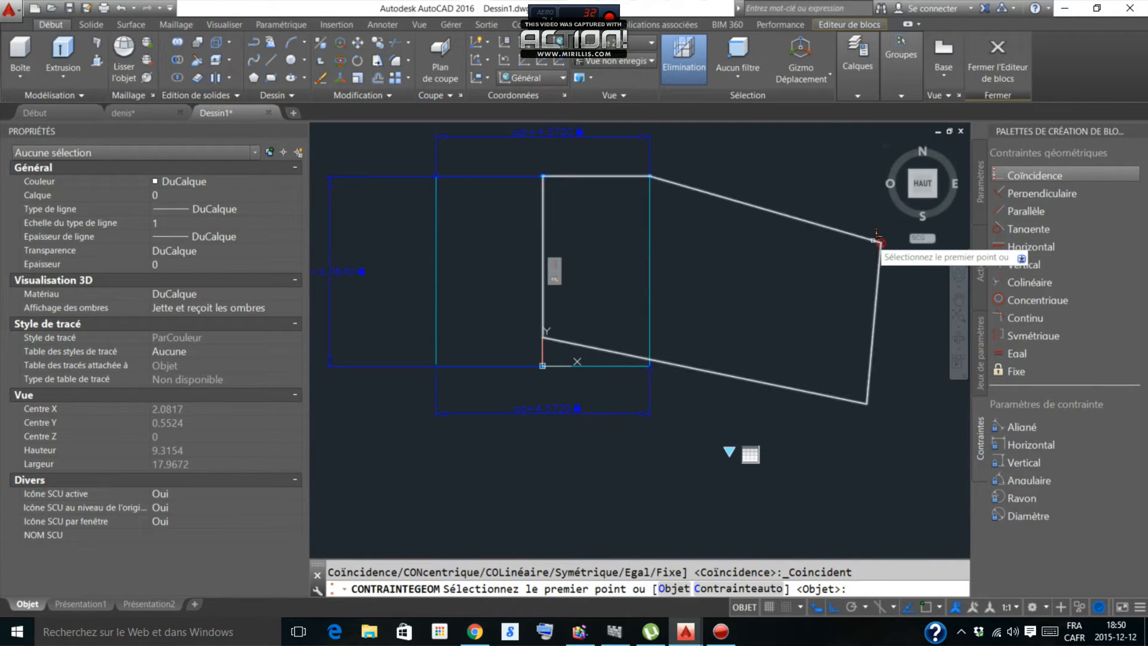
click(878, 239)
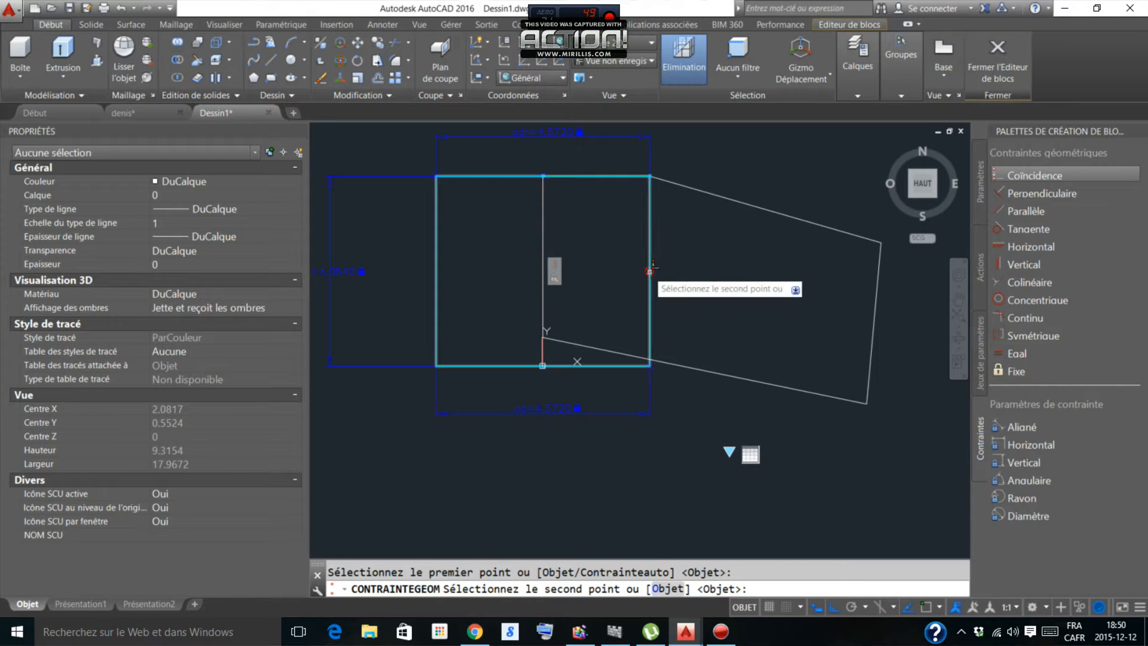
key(Escape)
Step: Make the polyline's outer vertex coincident with the lower right corner of the rectangle
key(Return)
click(644, 360)
click(851, 242)
scroll(664, 366, up, 2)
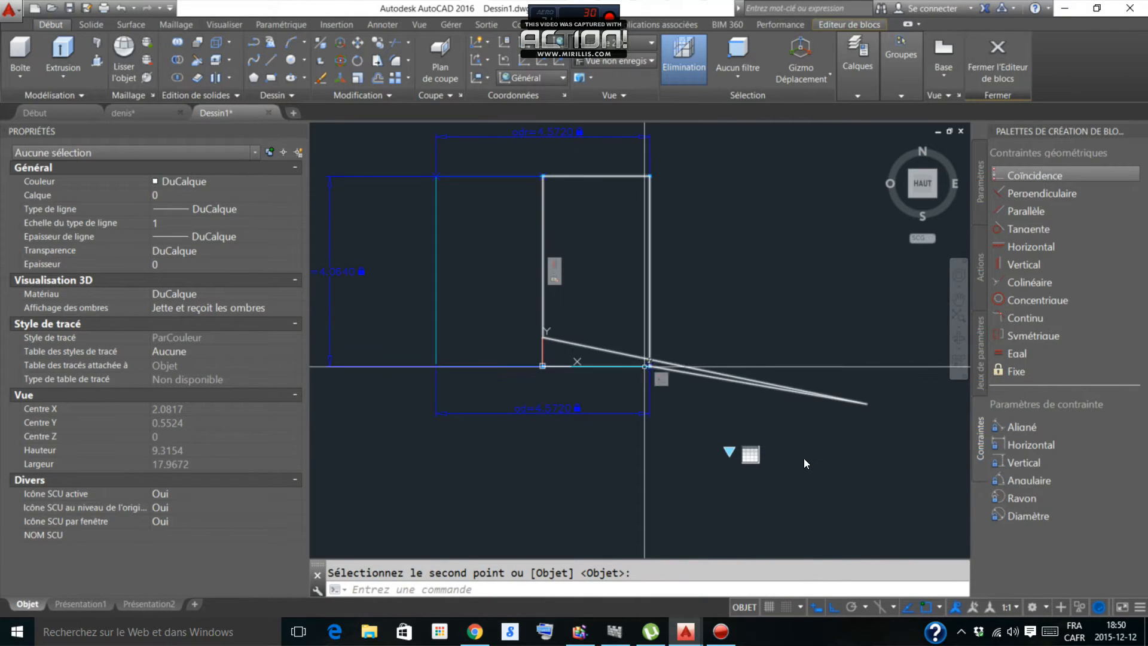
Step: Make the polyline's remaining outer lower corner coincident with the lower end of the axis at the origin
key(Return)
scroll(586, 351, down, 1)
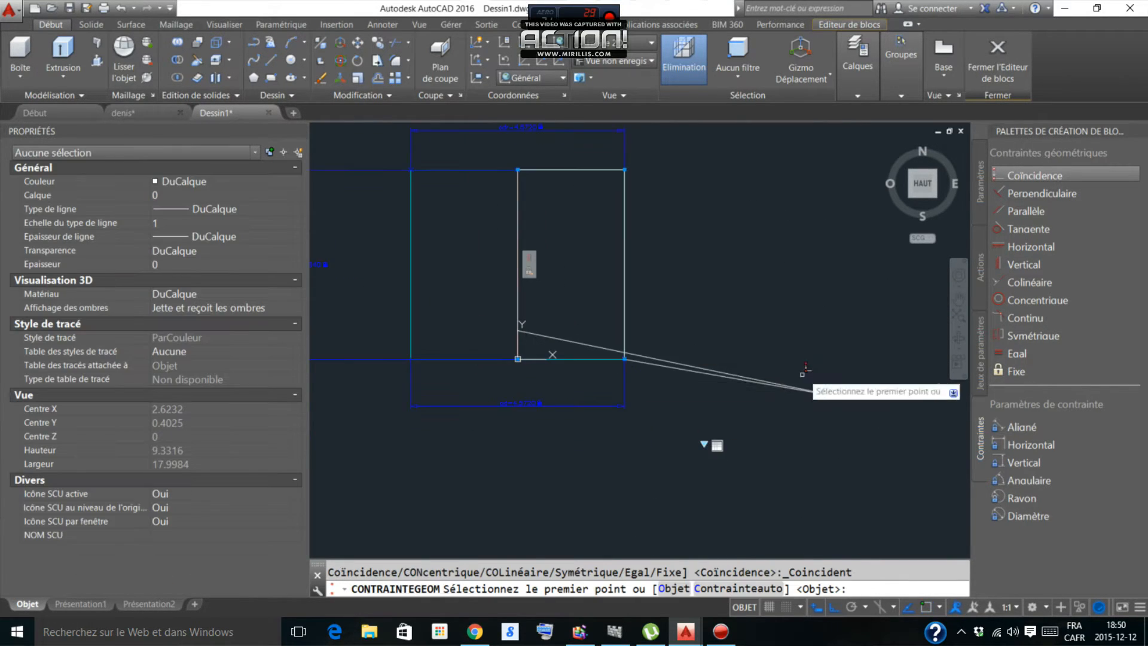
click(566, 353)
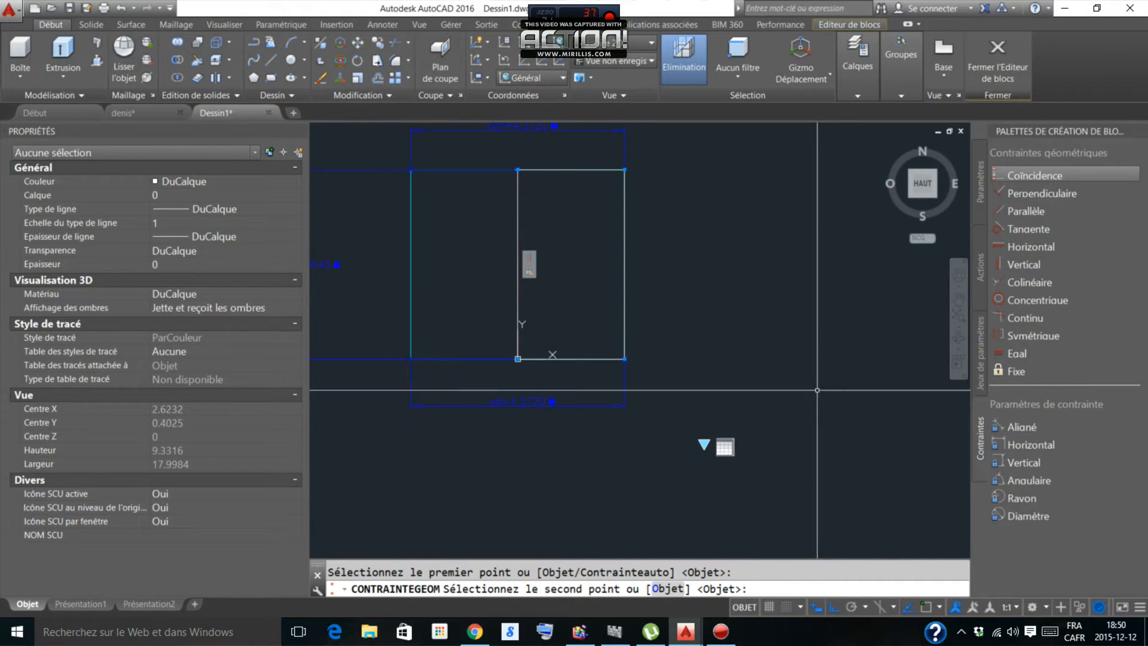
key(Escape)
Step: Try to make the polyline's extra vertex on the axis coincident with its corner at the origin
scroll(552, 323, up, 2)
click(554, 317)
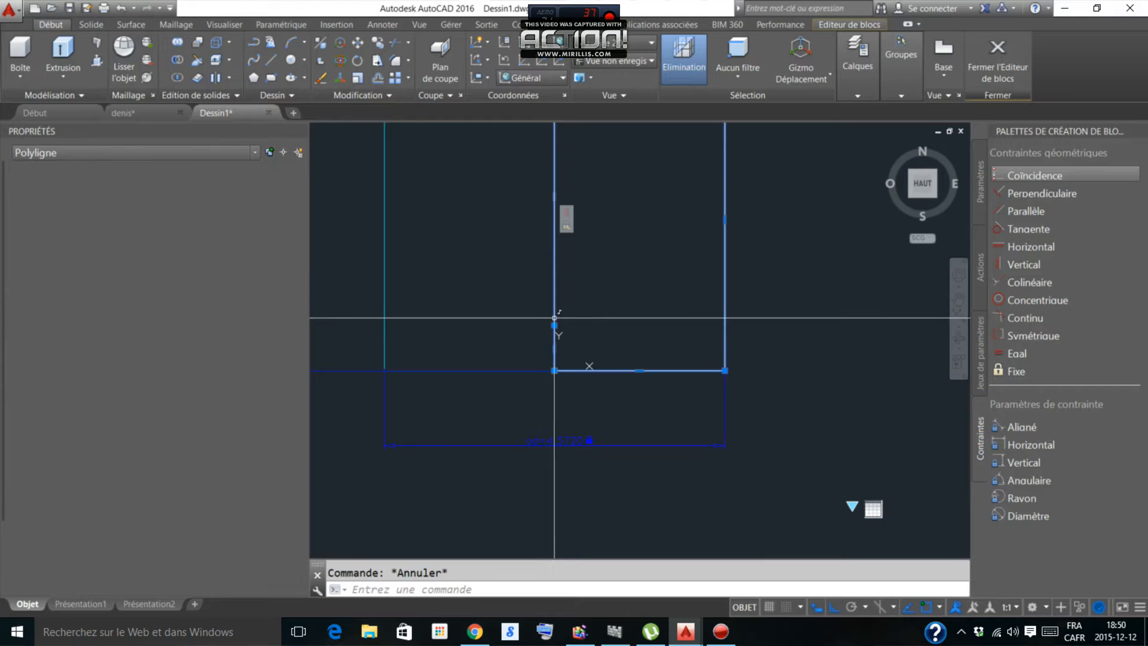
mouse_move(554, 325)
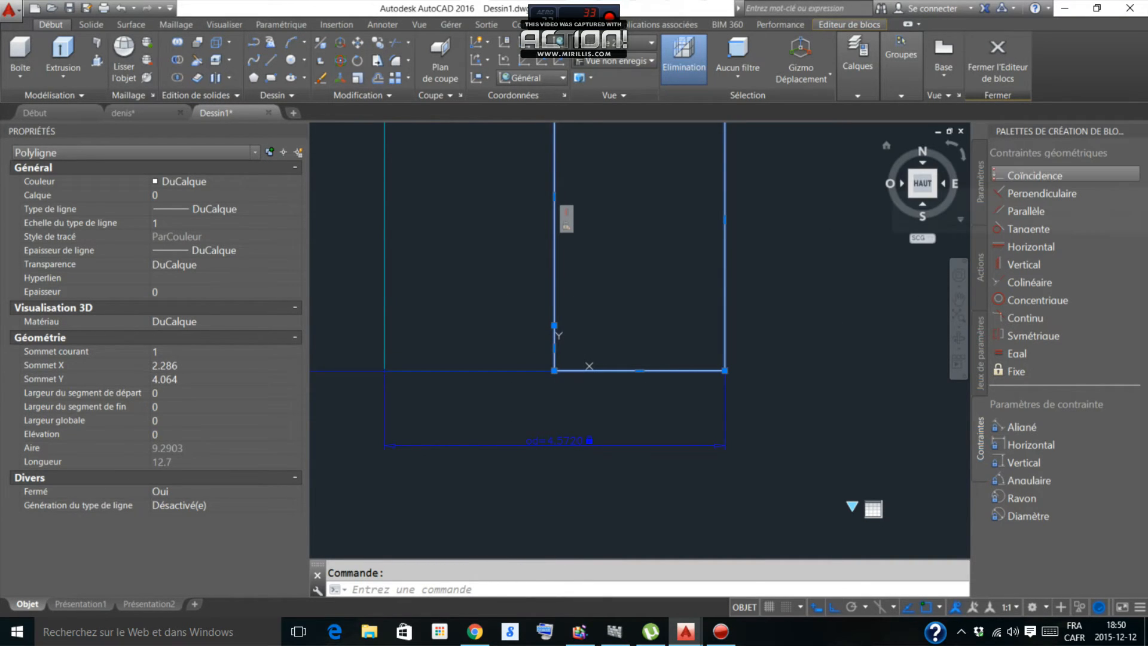
click(1028, 175)
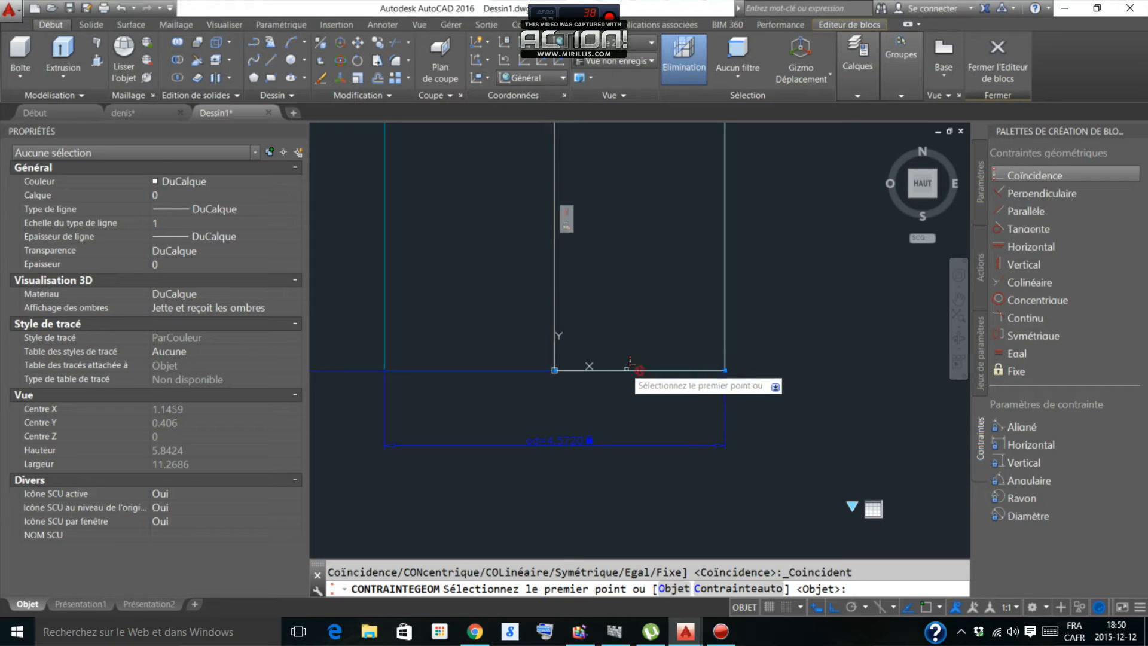
click(567, 368)
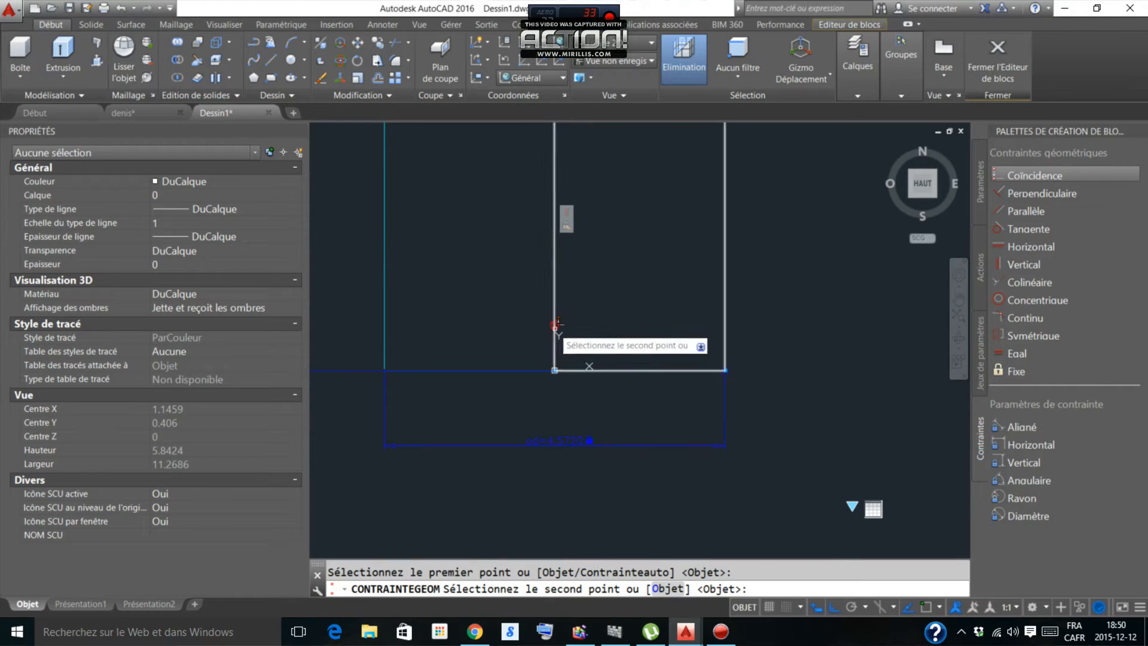
key(Escape)
scroll(632, 336, down, 3)
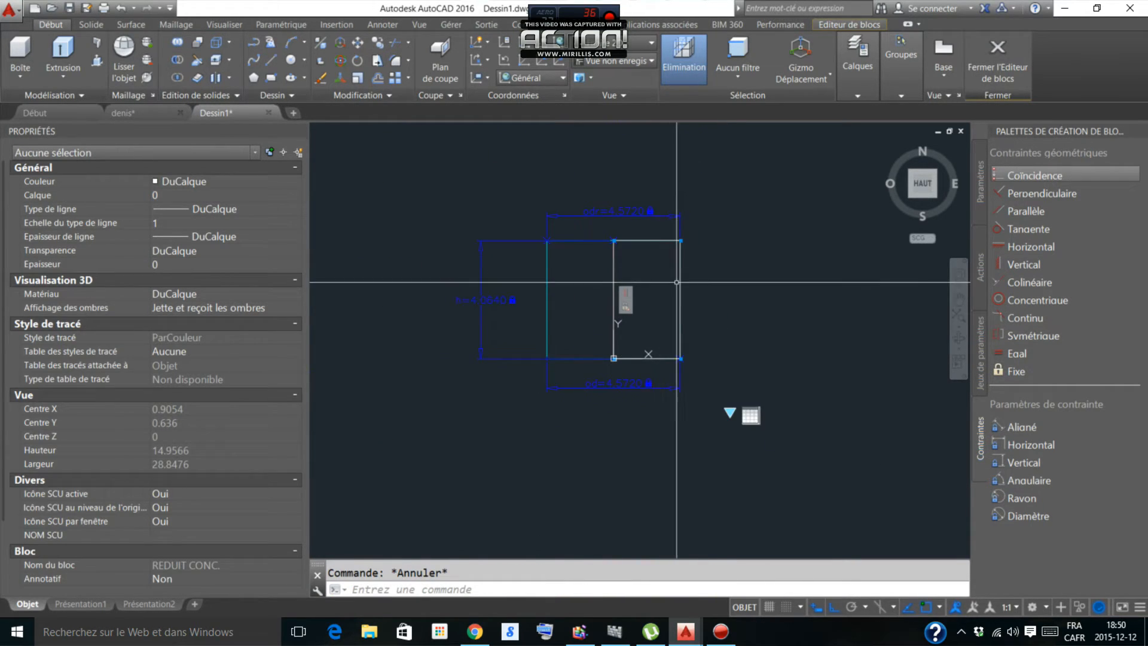
scroll(732, 291, up, 2)
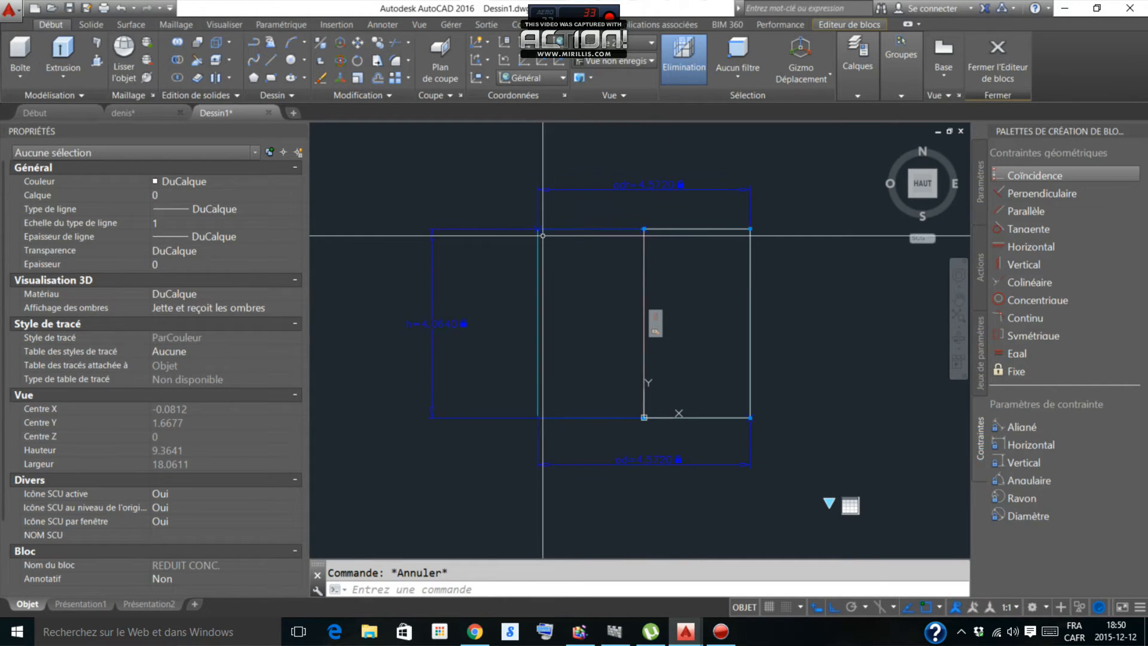
click(750, 267)
key(Escape)
middle_drag(782, 262, 743, 231)
scroll(740, 227, down, 2)
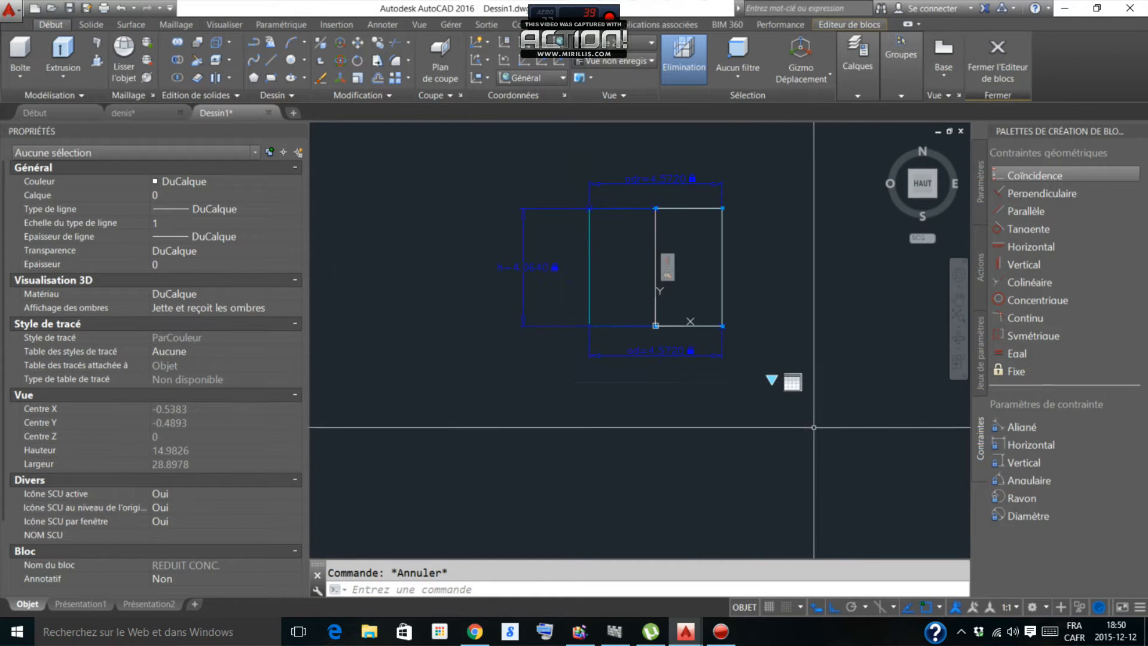
Step: Draw a vertical construction line below the block's lower edge, aligned with the axis at the origin
scroll(798, 426, up, 2)
text(l)
key(Return)
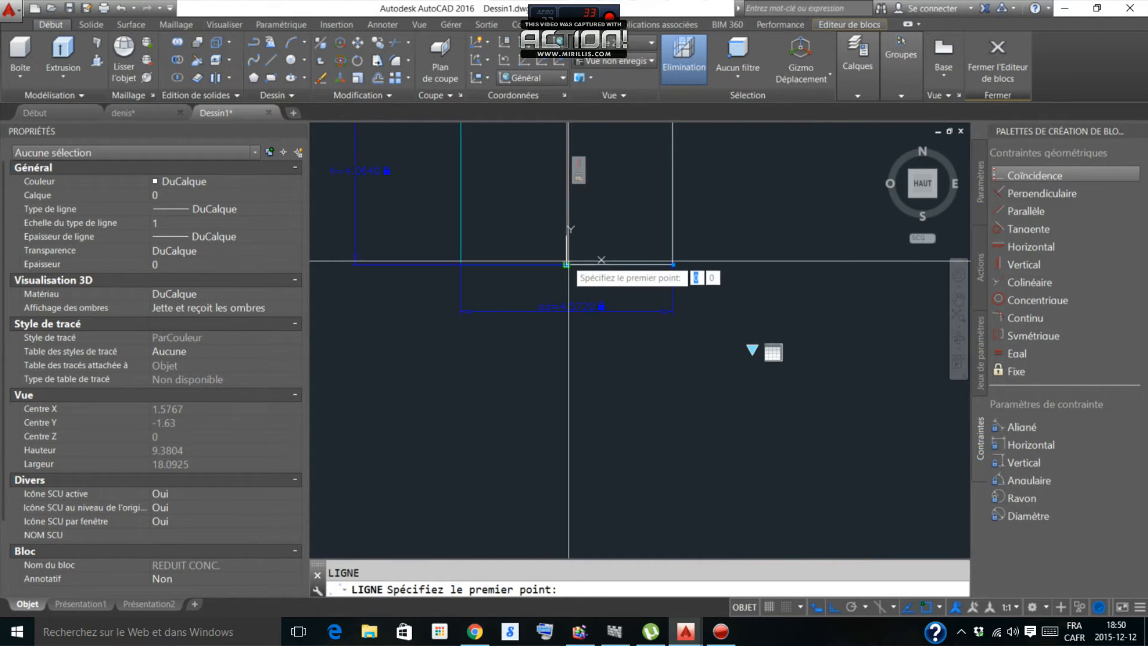
click(566, 352)
key(Escape)
Step: Draw a horizontal construction line about 4 units long from the lookup grip towards the upper end of the vertical line
key(Return)
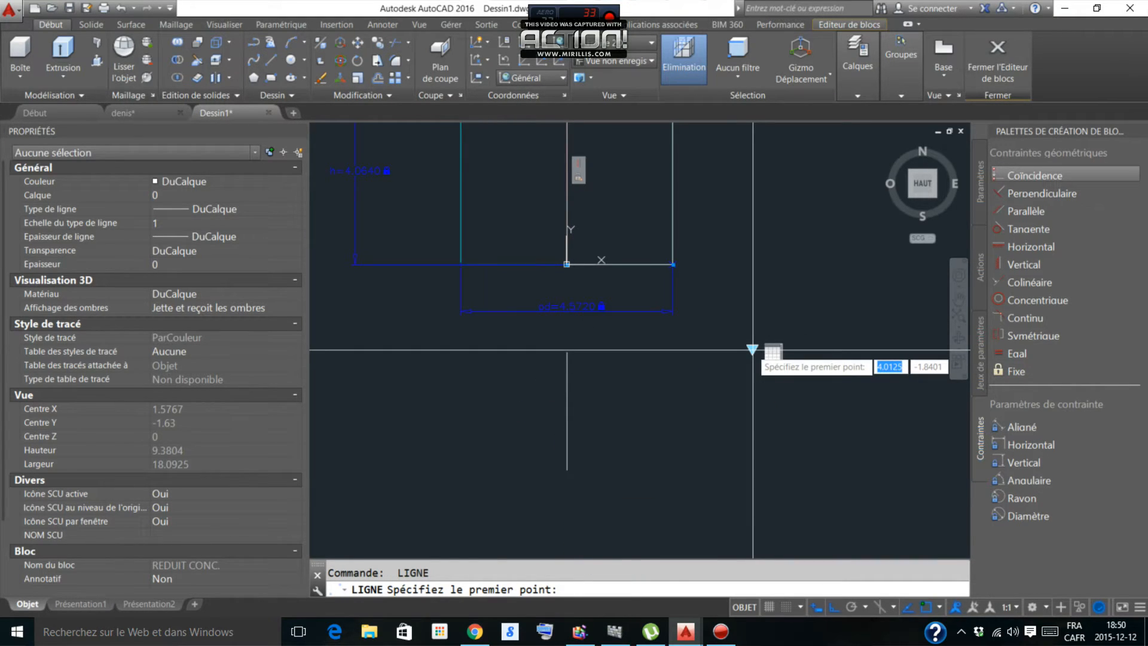
click(566, 350)
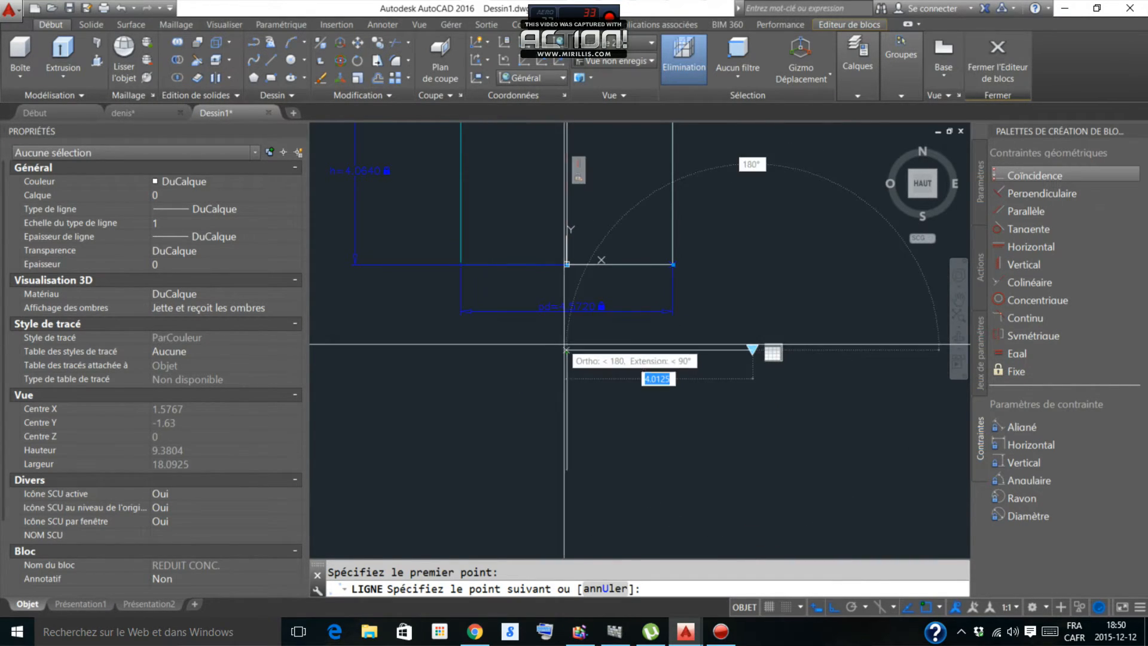
scroll(564, 344, up, 4)
key(Escape)
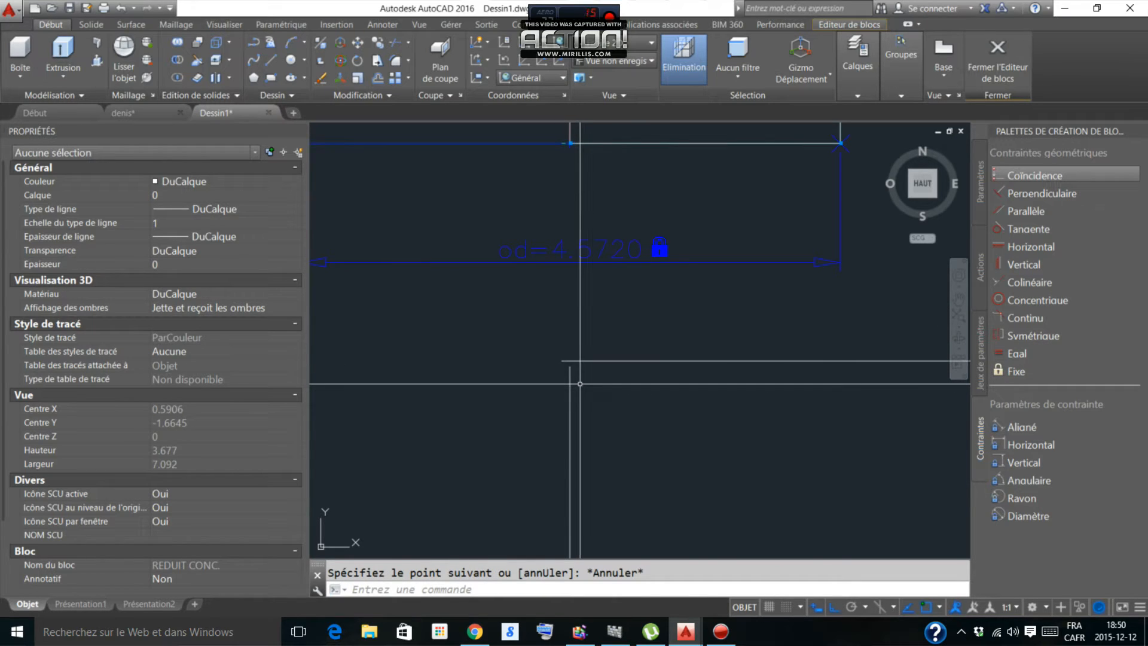
Step: Fillet the horizontal and vertical construction lines so they meet in a clean corner
text(r )
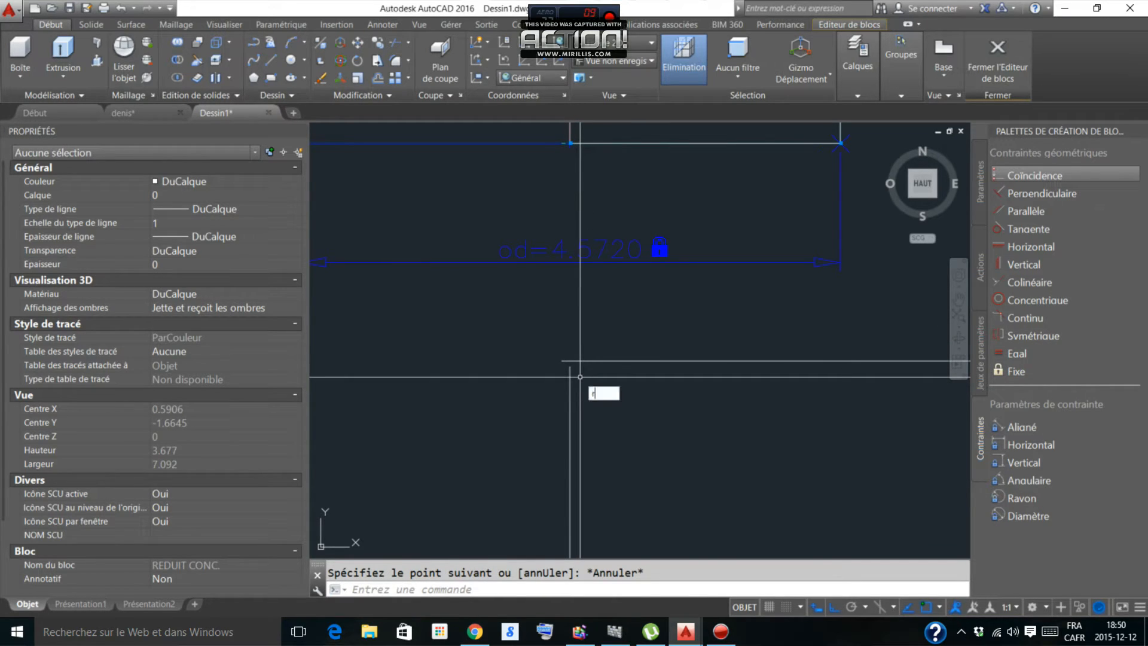
text(a)
key(Return)
click(571, 371)
scroll(571, 362, down, 2)
key(Escape)
Step: Mirror the horizontal construction line about the vertical one, keeping the original line
drag(634, 345, 601, 404)
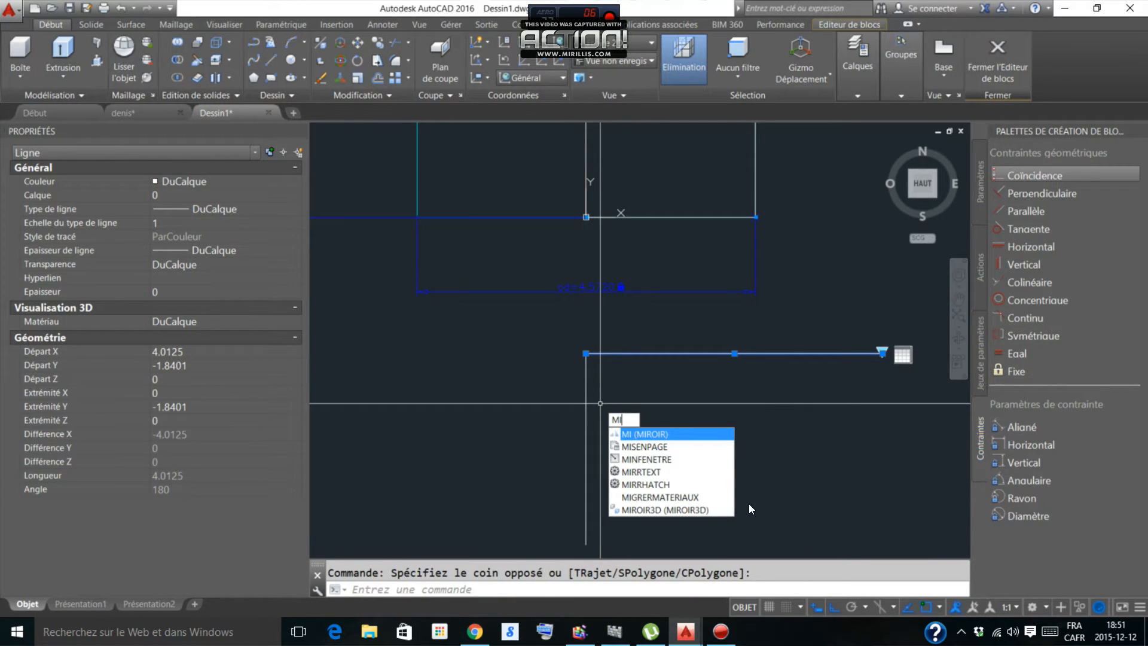
key(Return)
click(586, 354)
scroll(640, 272, down, 2)
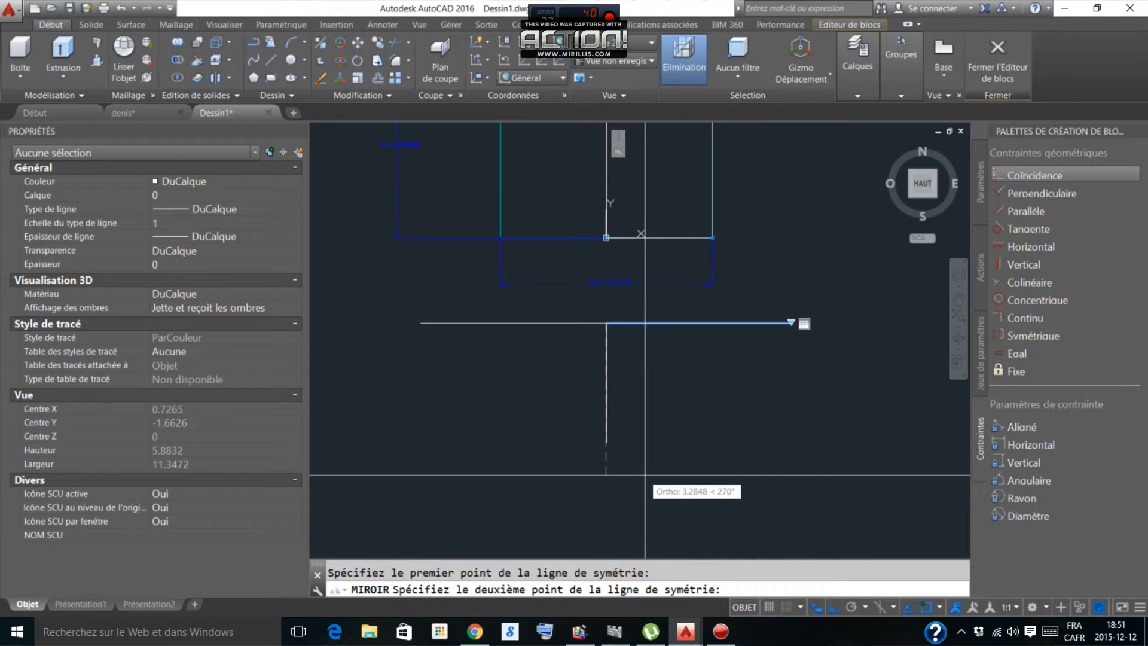
click(644, 474)
key(Return)
middle_drag(747, 329, 788, 358)
key(Escape)
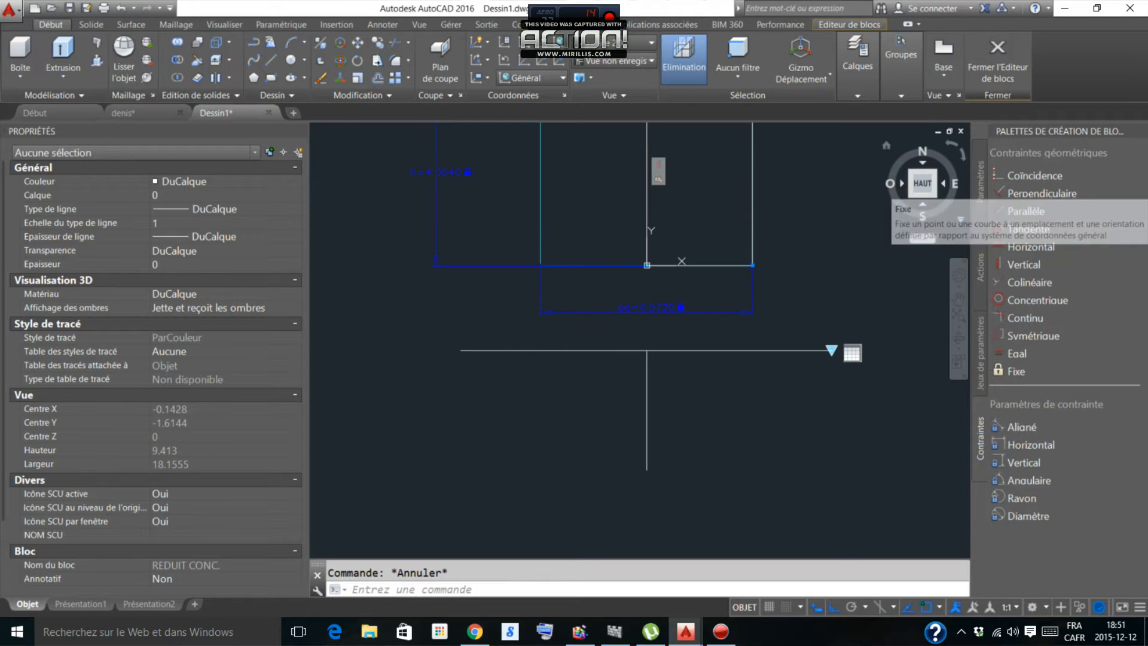
Step: Place a visibility parameter at the outer end of the mirrored construction line
click(980, 182)
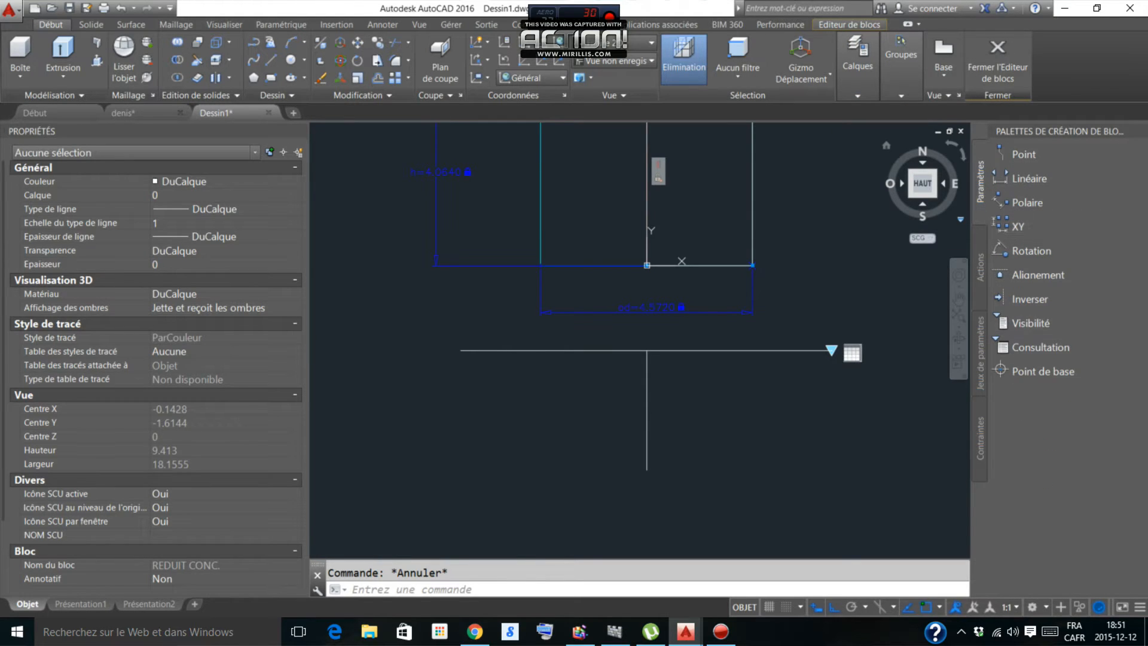
click(1030, 323)
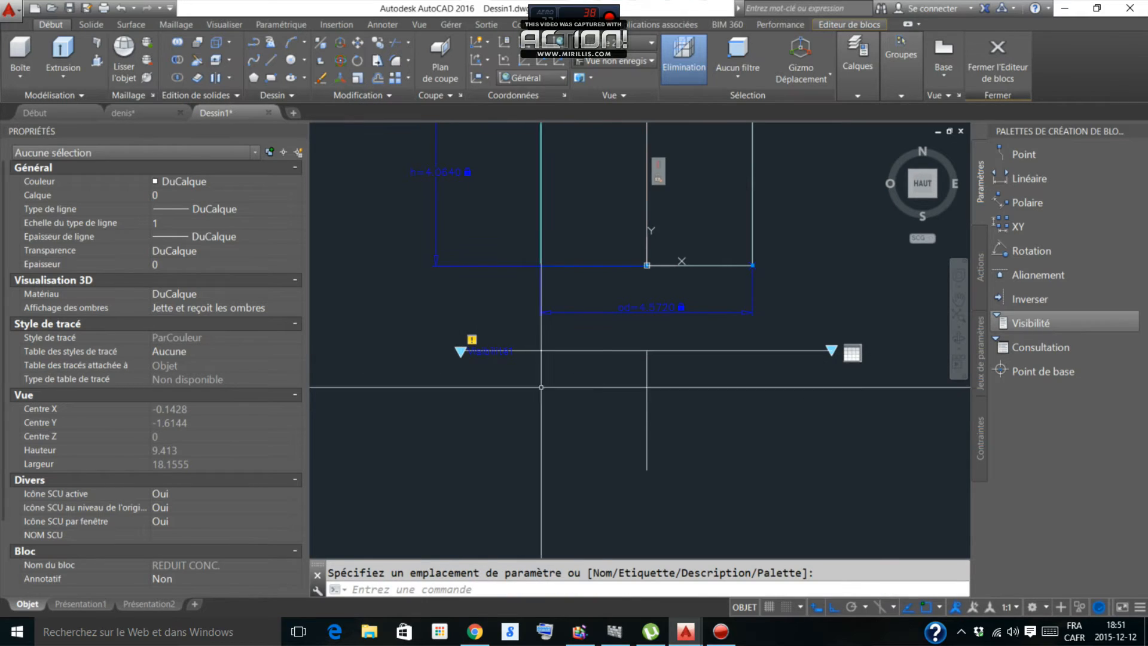
middle_drag(540, 387, 535, 403)
Step: Erase the three construction lines below the block geometry
click(671, 355)
click(589, 424)
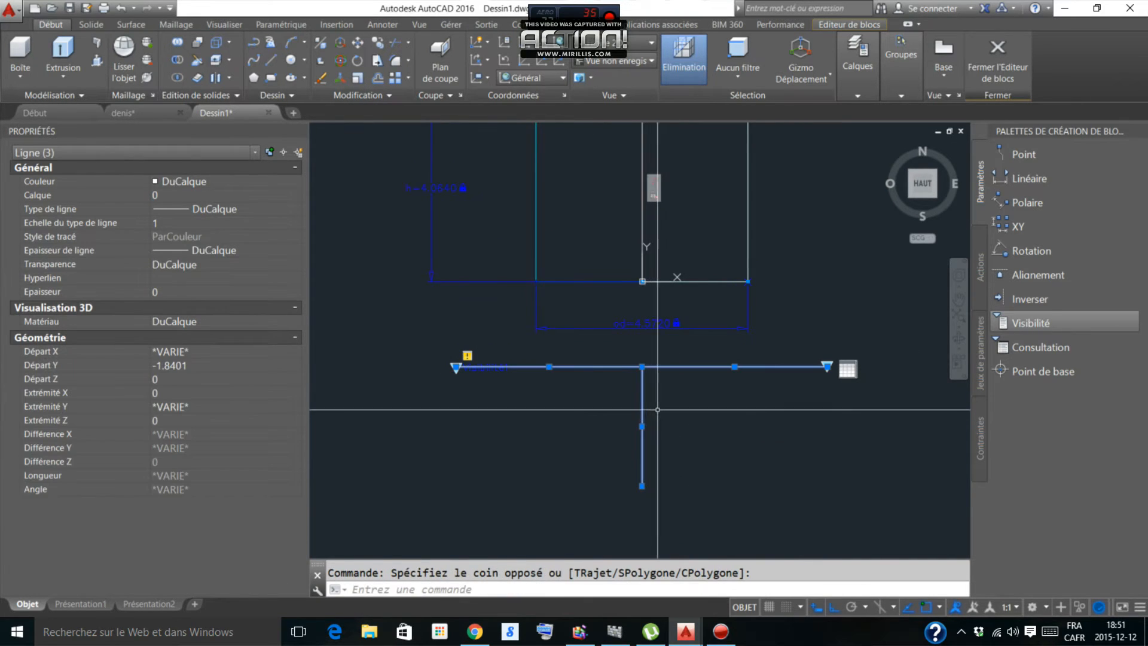
key(Delete)
scroll(718, 333, down, 2)
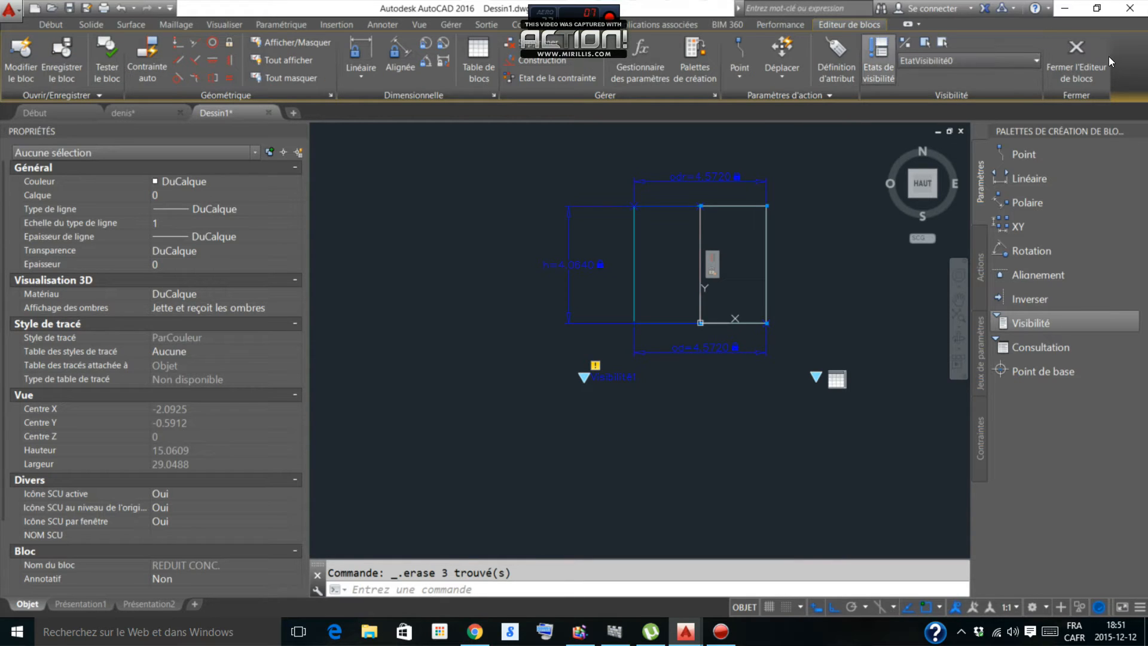
Step: Rename the block's default visibility state to Elvation
click(878, 60)
click(462, 236)
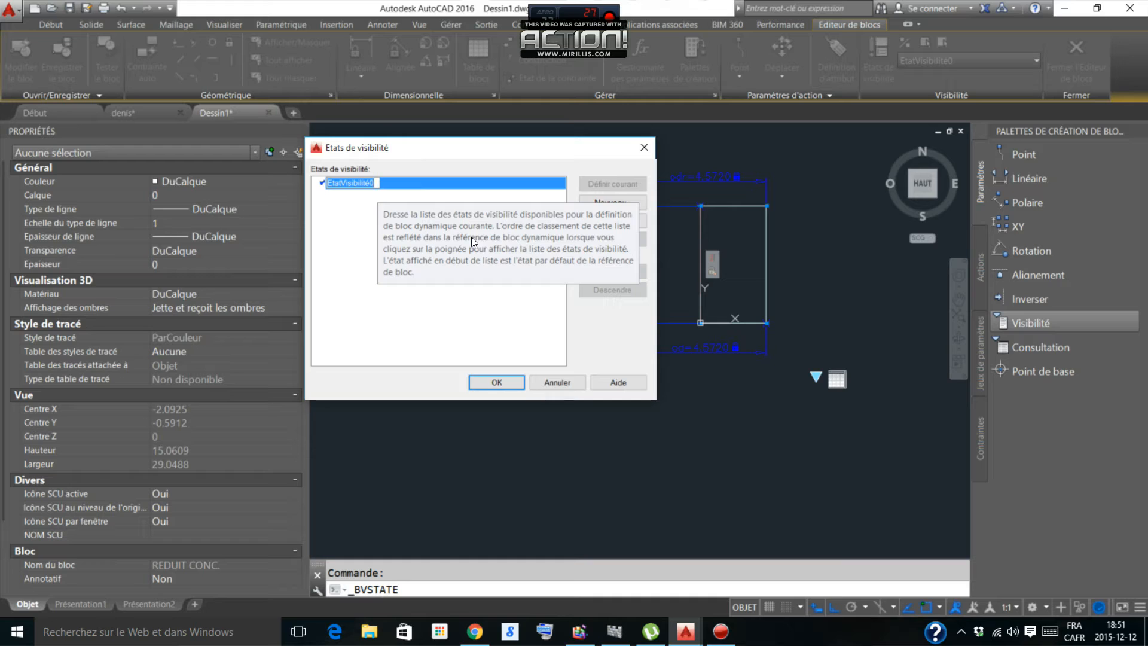
key(Right)
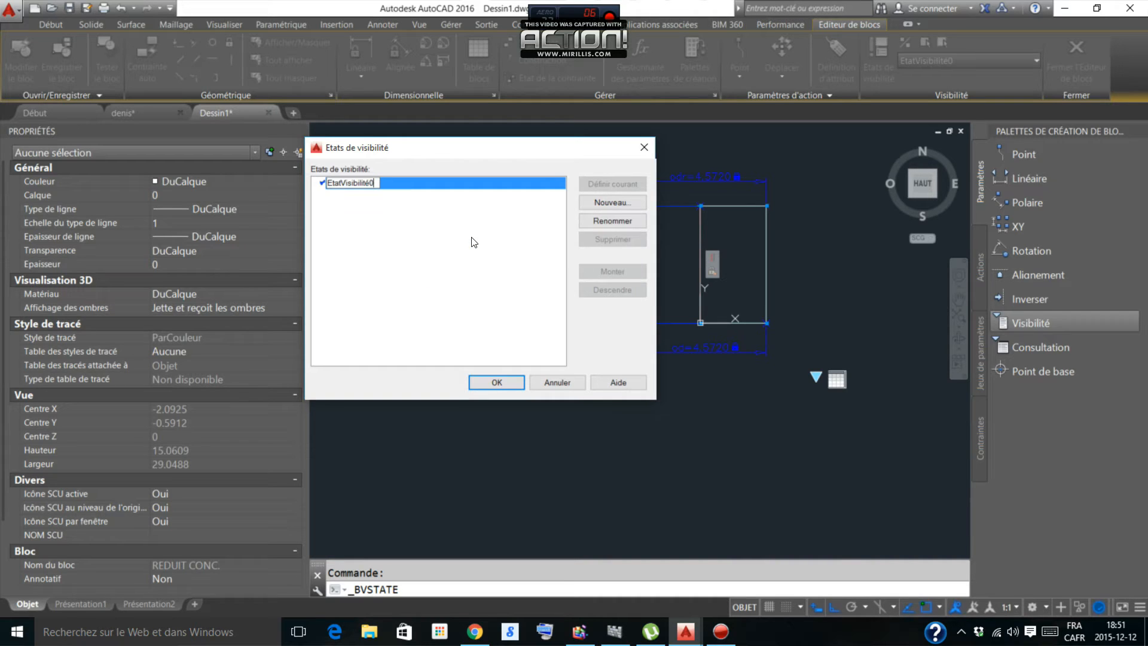
key(BackSpace)
text(lvation)
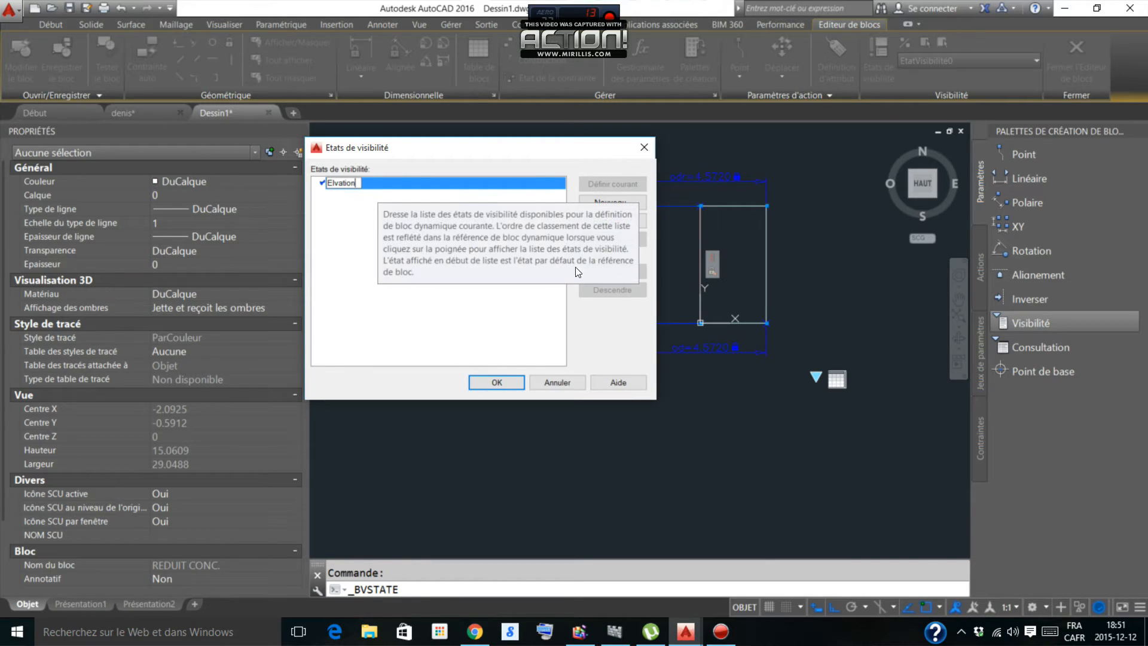
Step: Create a new visibility state named 3d that keeps the visibility of existing objects, and accept the visibility states
click(612, 202)
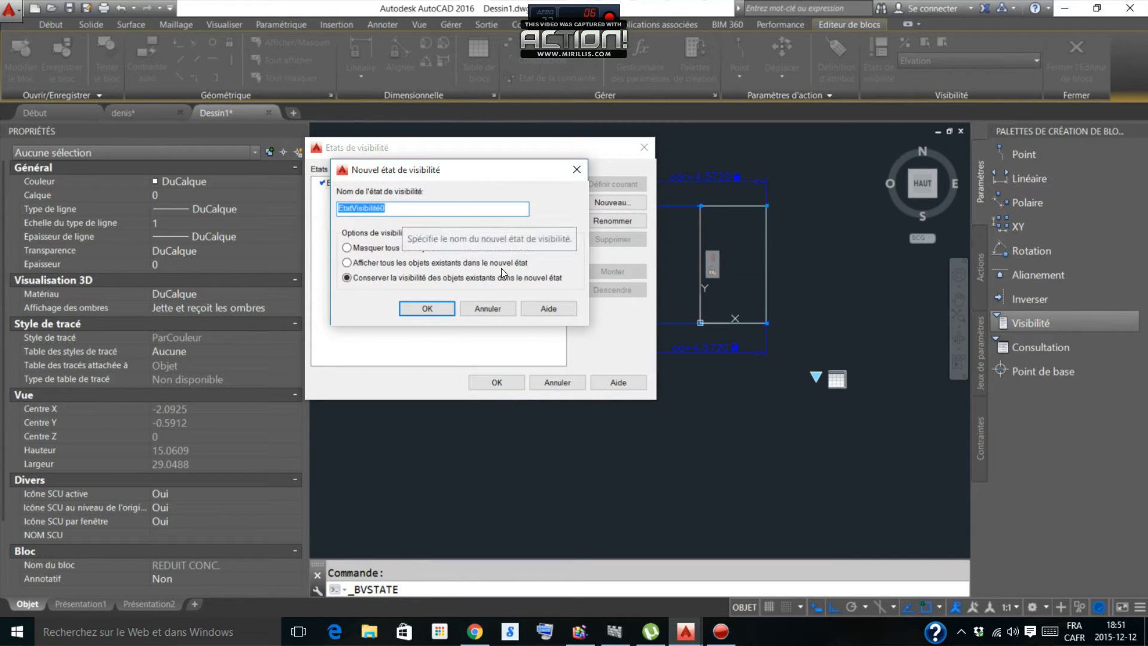
text(3d)
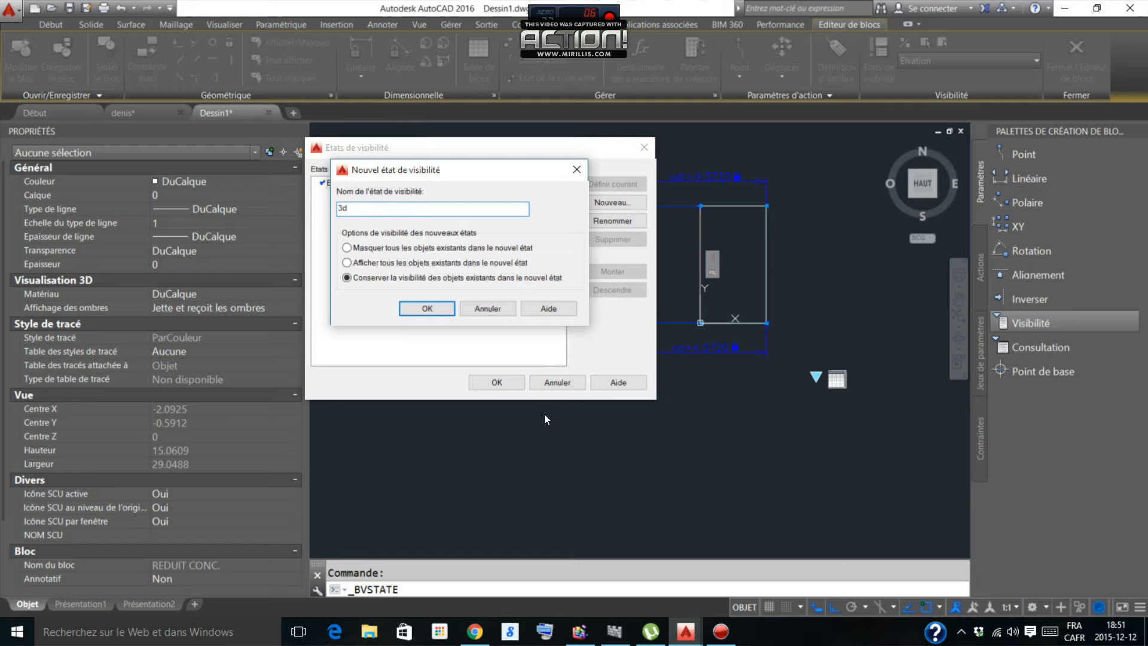
key(Return)
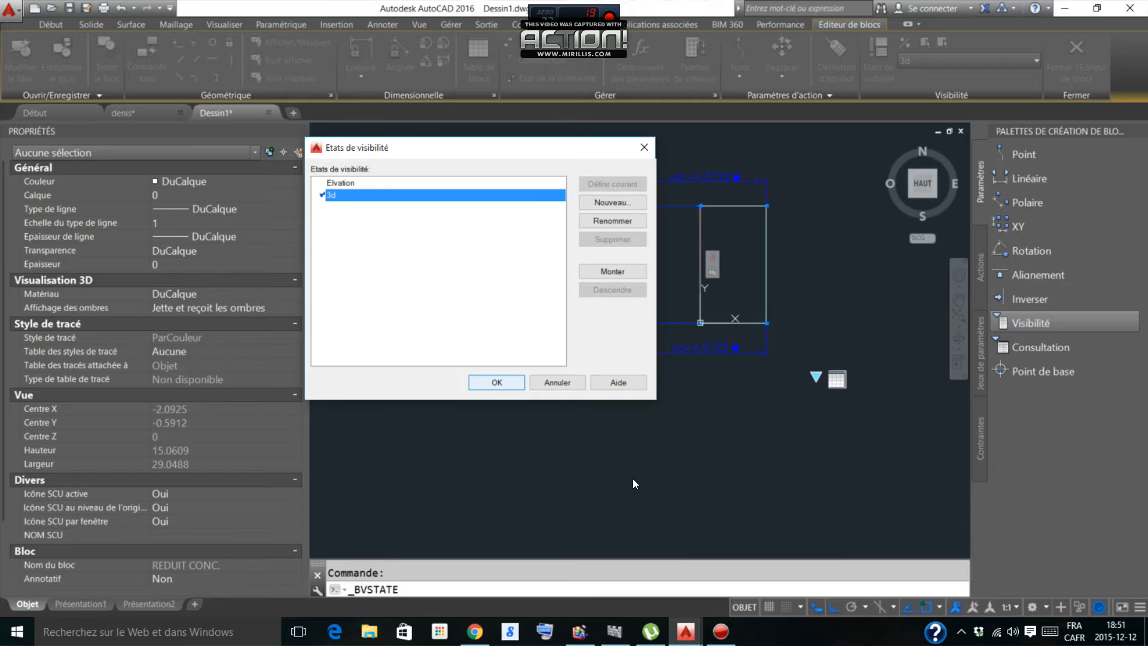
key(Return)
Step: Make the Elvation visibility state current and hide the closed polyline in it
middle_drag(722, 234, 661, 262)
click(968, 61)
click(969, 77)
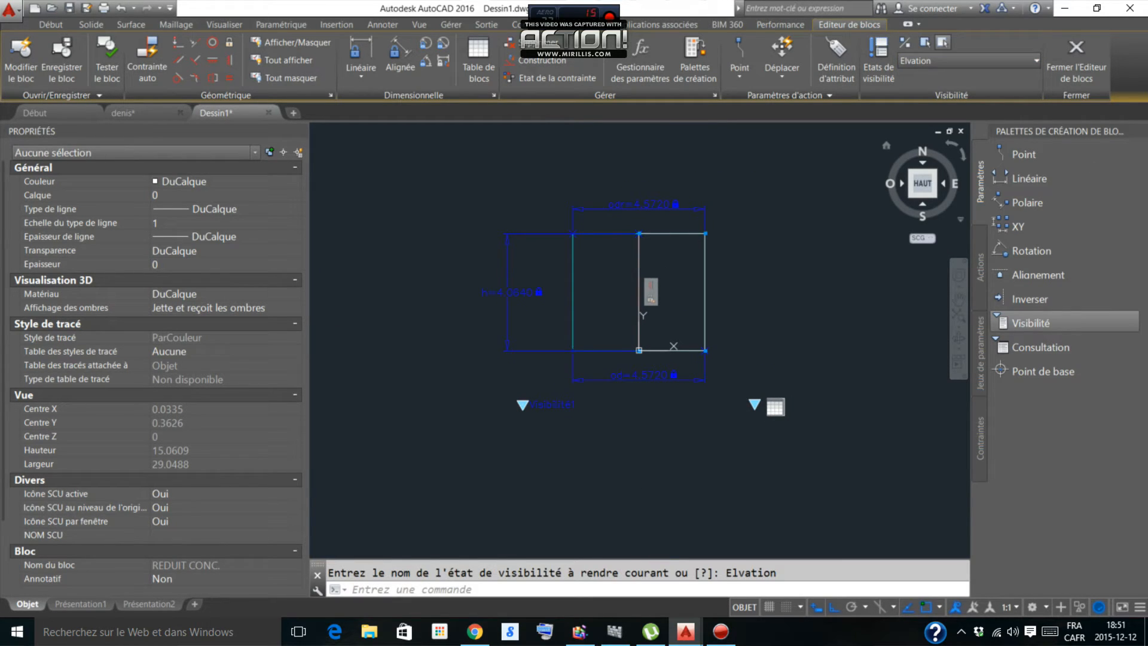
click(943, 43)
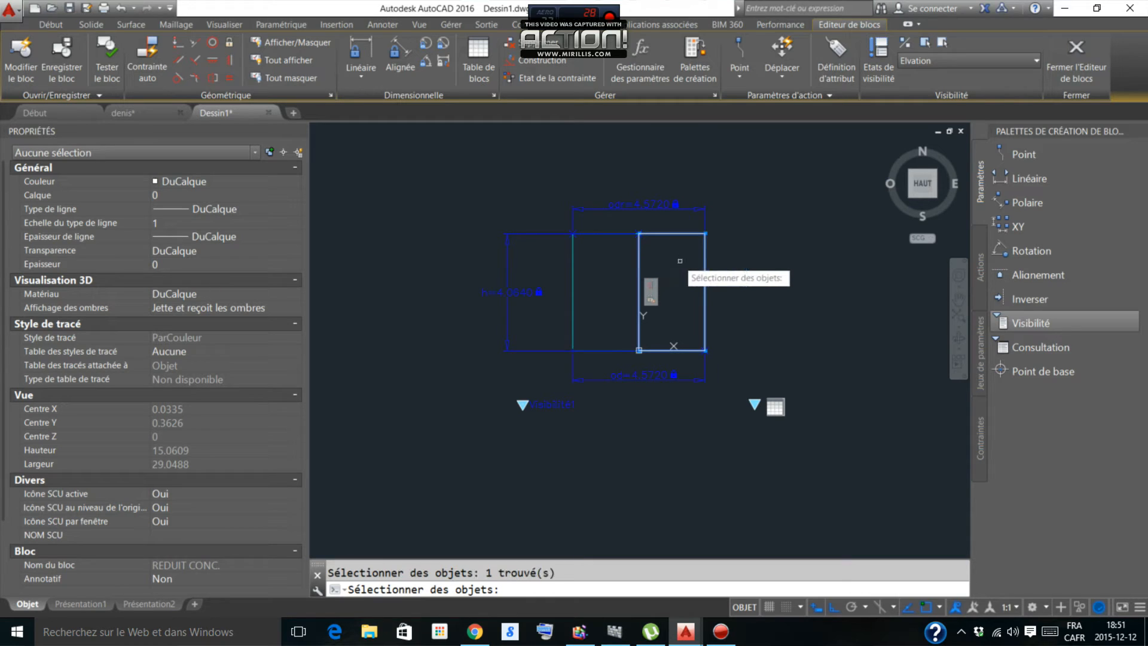
key(Return)
scroll(664, 244, up, 4)
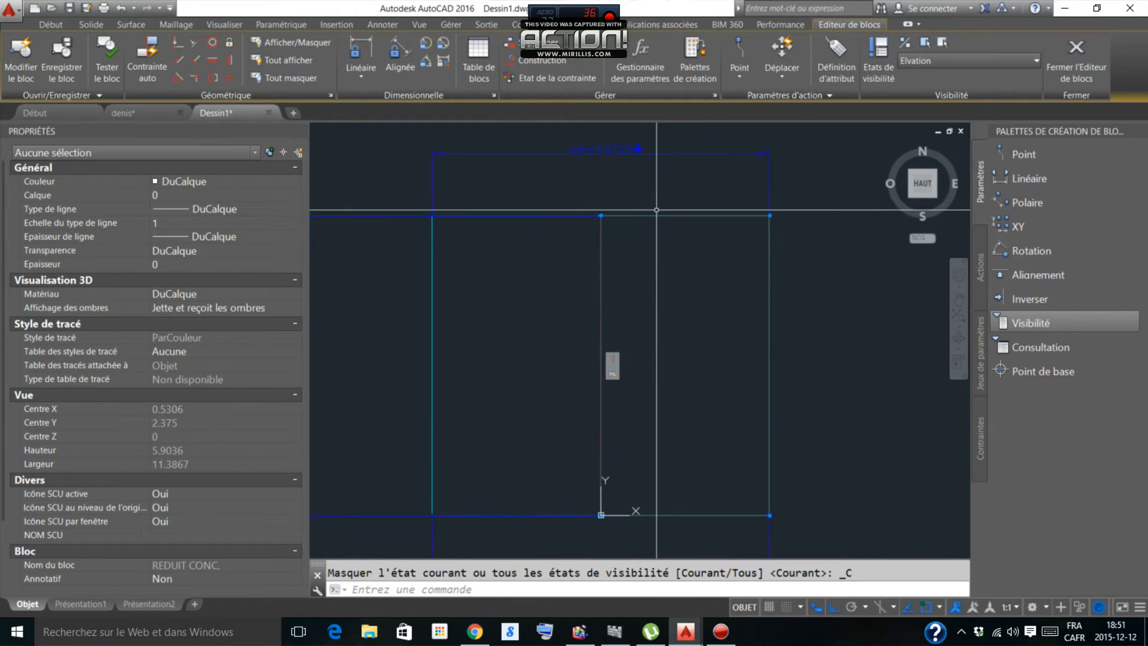
Step: Hide the upper and lower width parameters and the height parameter in the Elvation state
scroll(656, 210, down, 2)
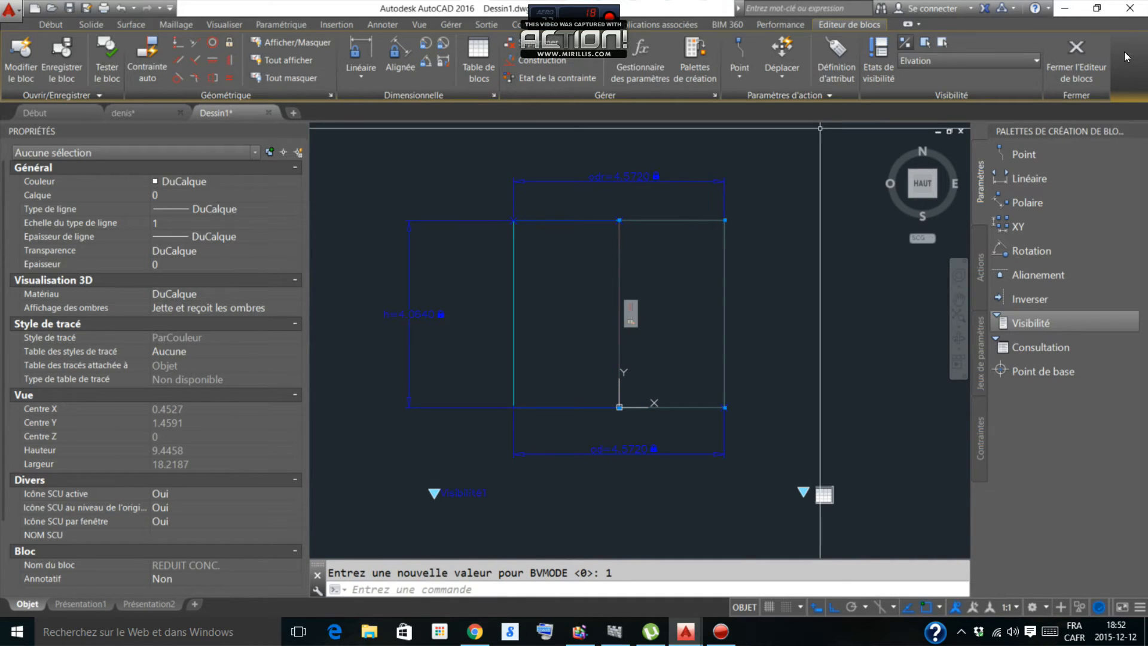
key(Escape)
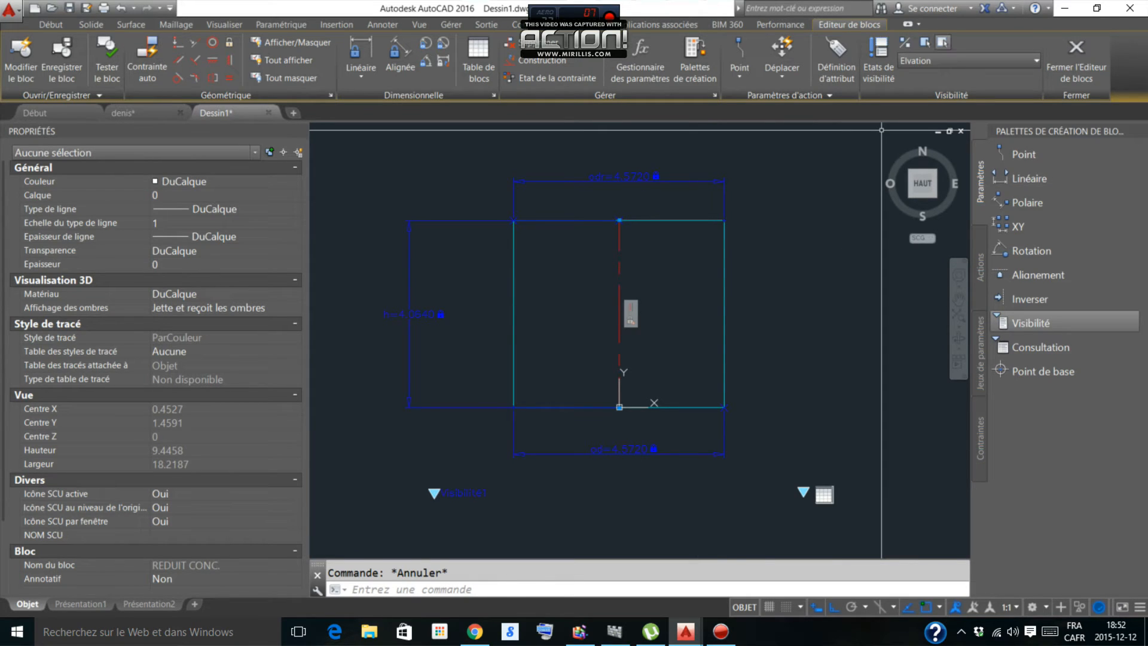
click(943, 42)
click(756, 158)
click(618, 181)
scroll(702, 200, down, 2)
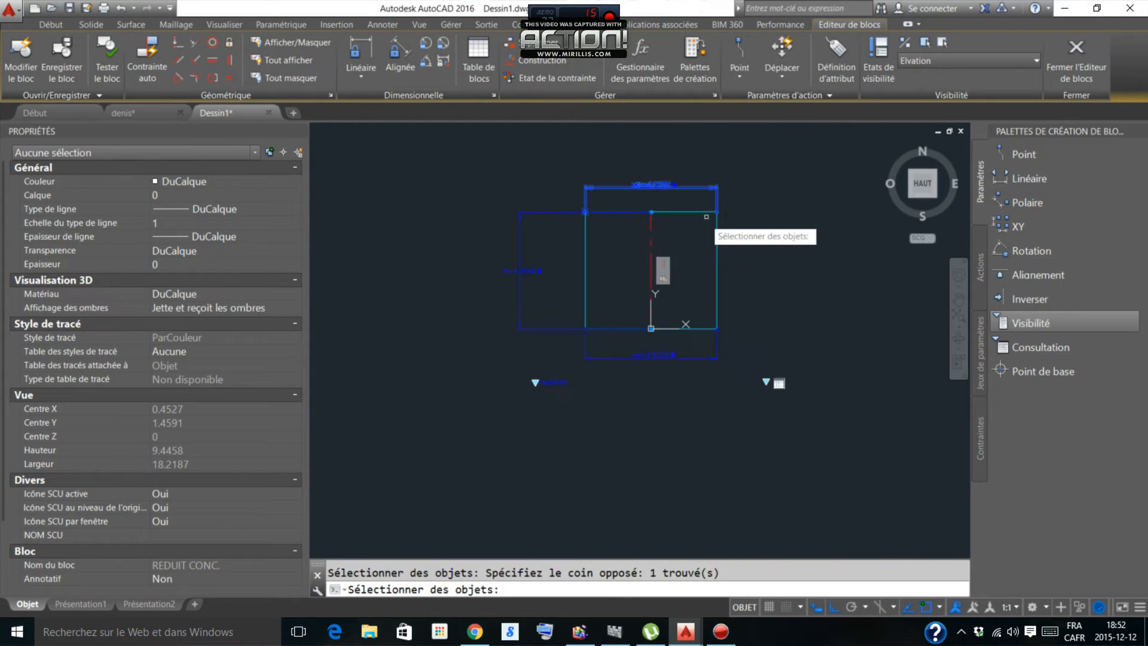
click(735, 349)
click(690, 376)
click(553, 293)
click(469, 303)
key(Return)
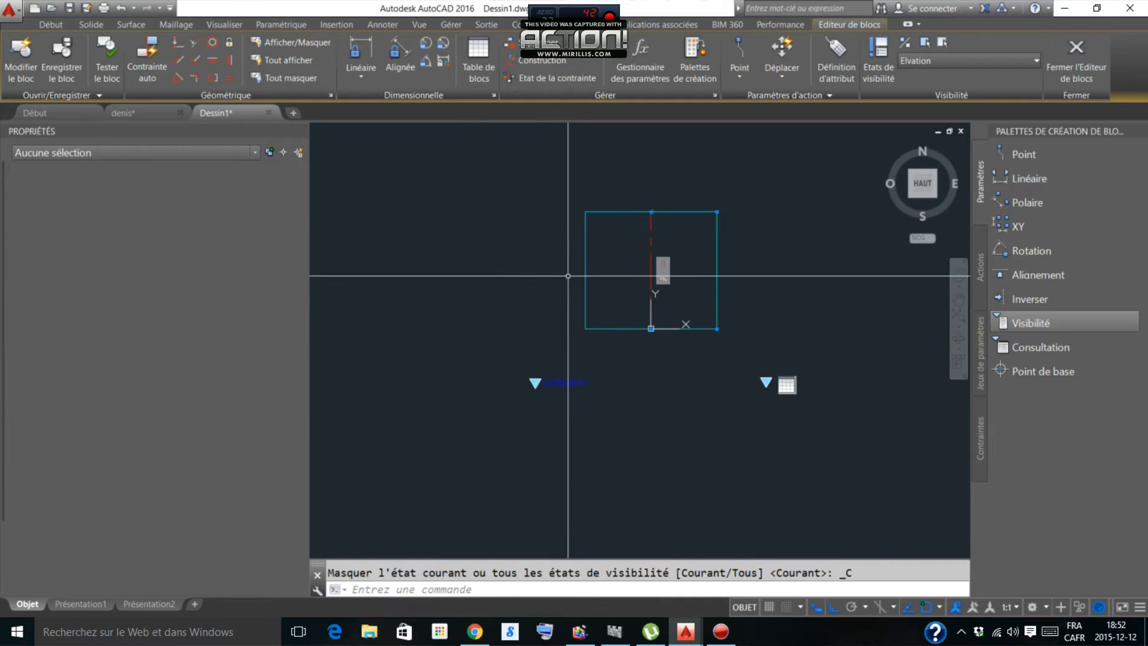
scroll(641, 250, up, 2)
scroll(676, 265, down, 2)
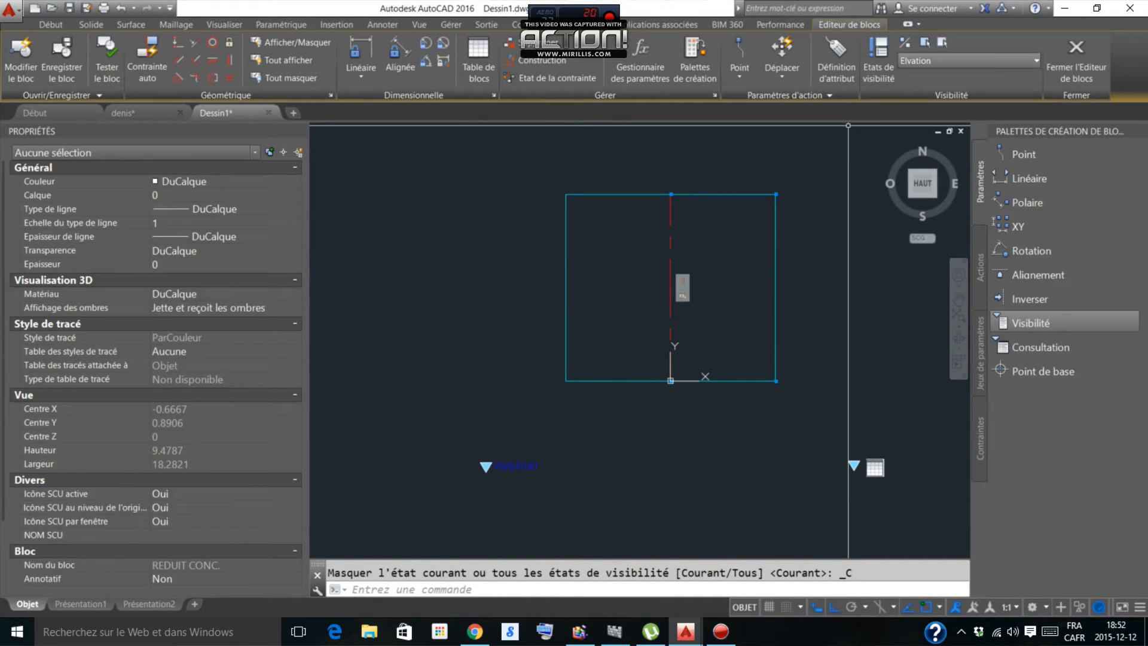
Step: Make the 3d visibility state current and hide the rectangle and the three dimensional parameters in it
click(969, 60)
click(969, 93)
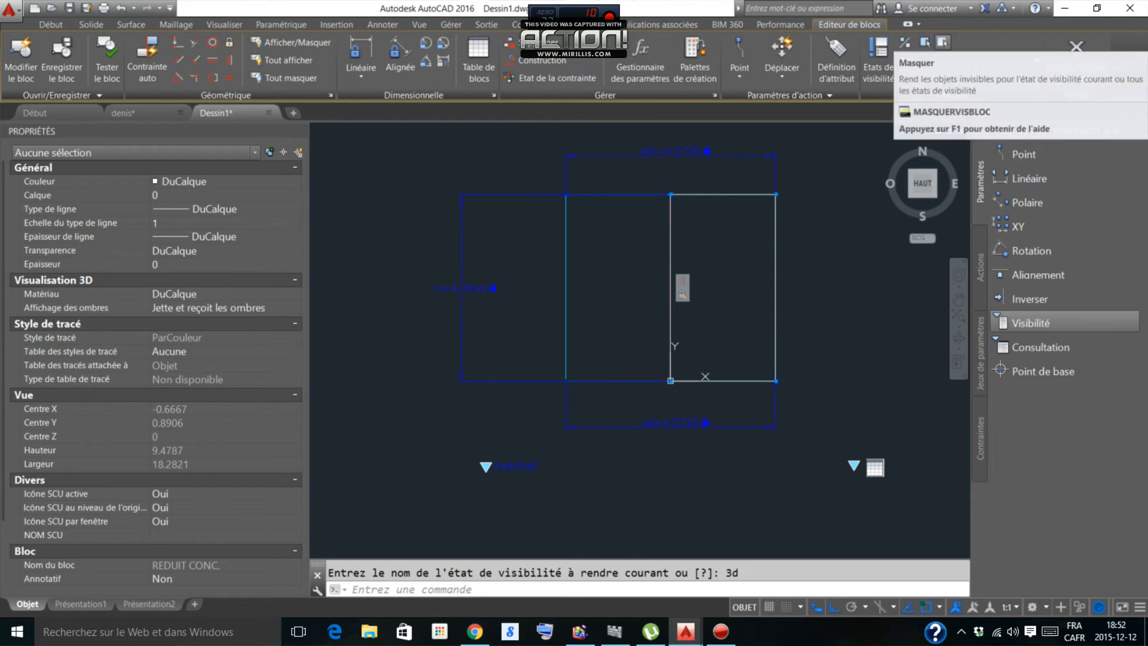
click(924, 42)
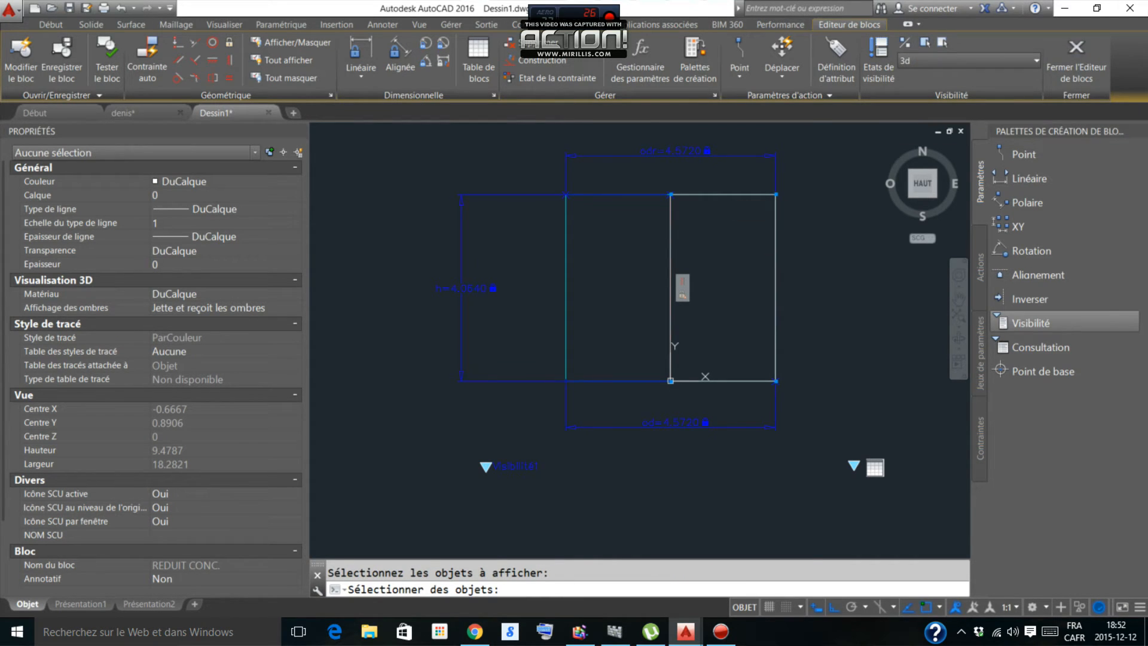
click(943, 42)
scroll(628, 173, down, 3)
click(625, 153)
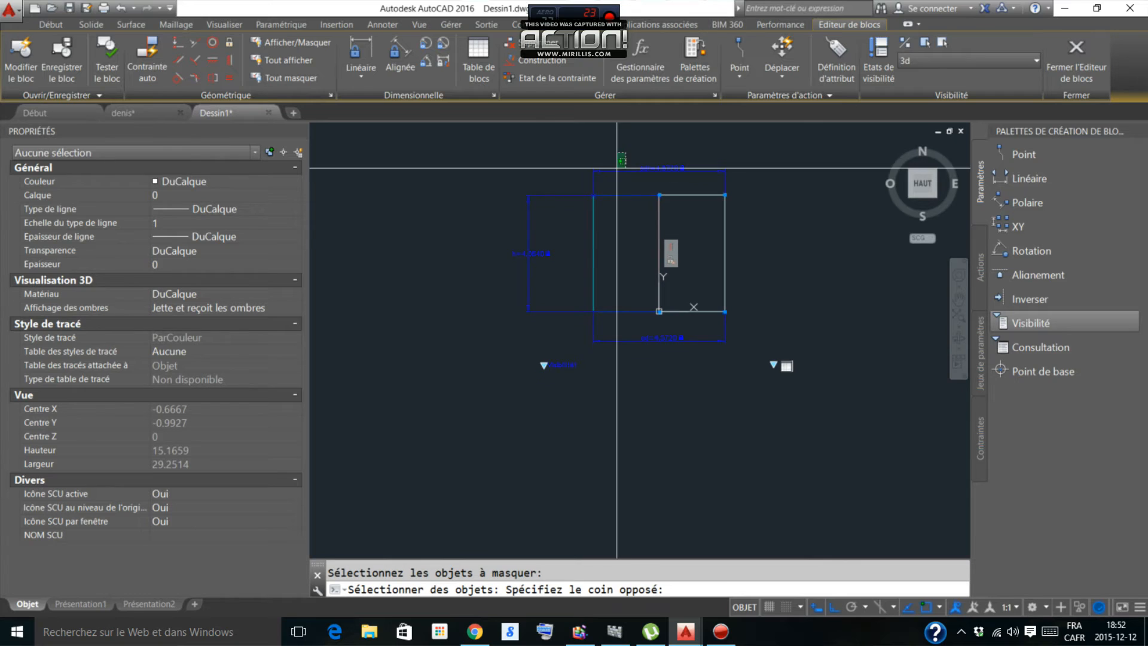
click(549, 229)
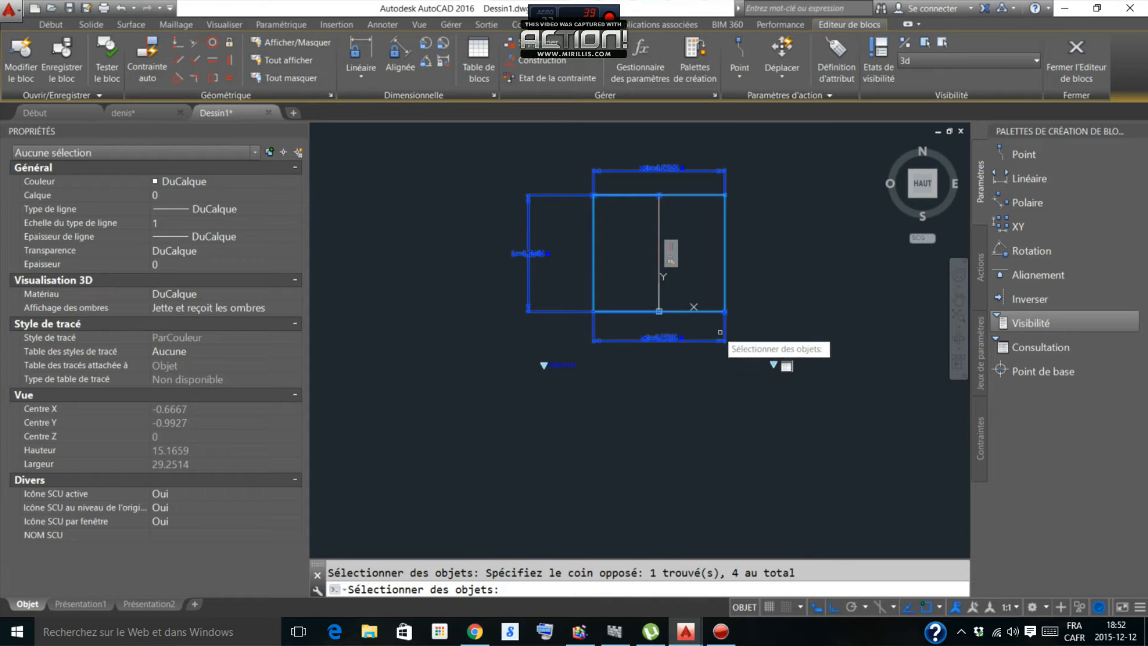
key(Return)
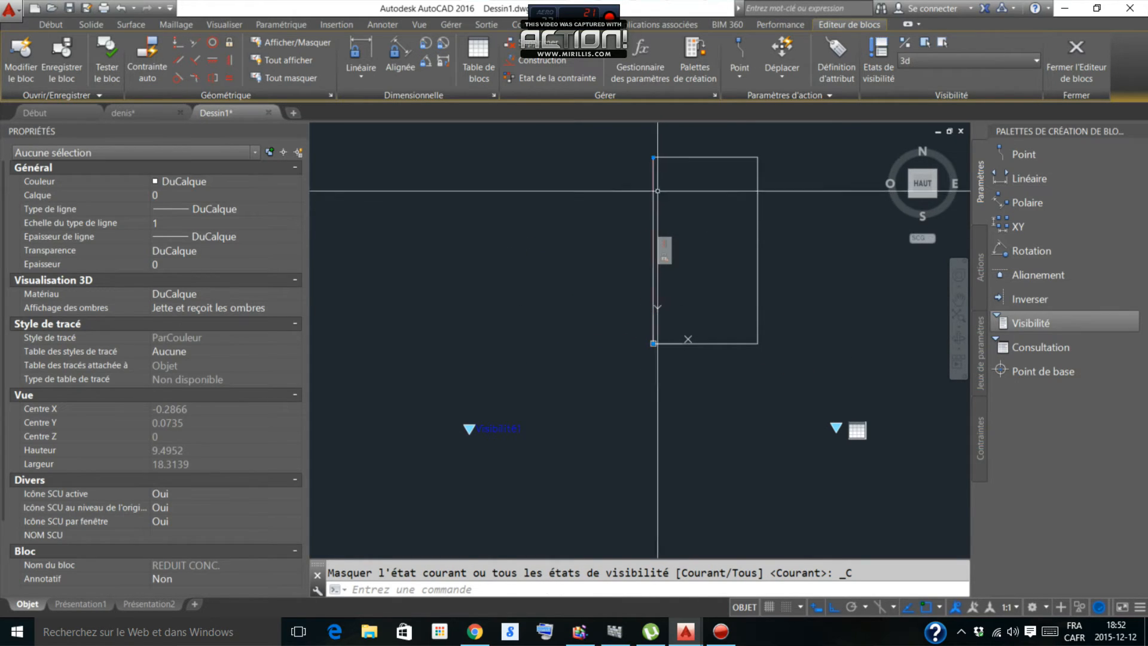
key(Return)
key(Escape)
key(Return)
key(Escape)
key(Escape)
middle_drag(757, 246, 727, 281)
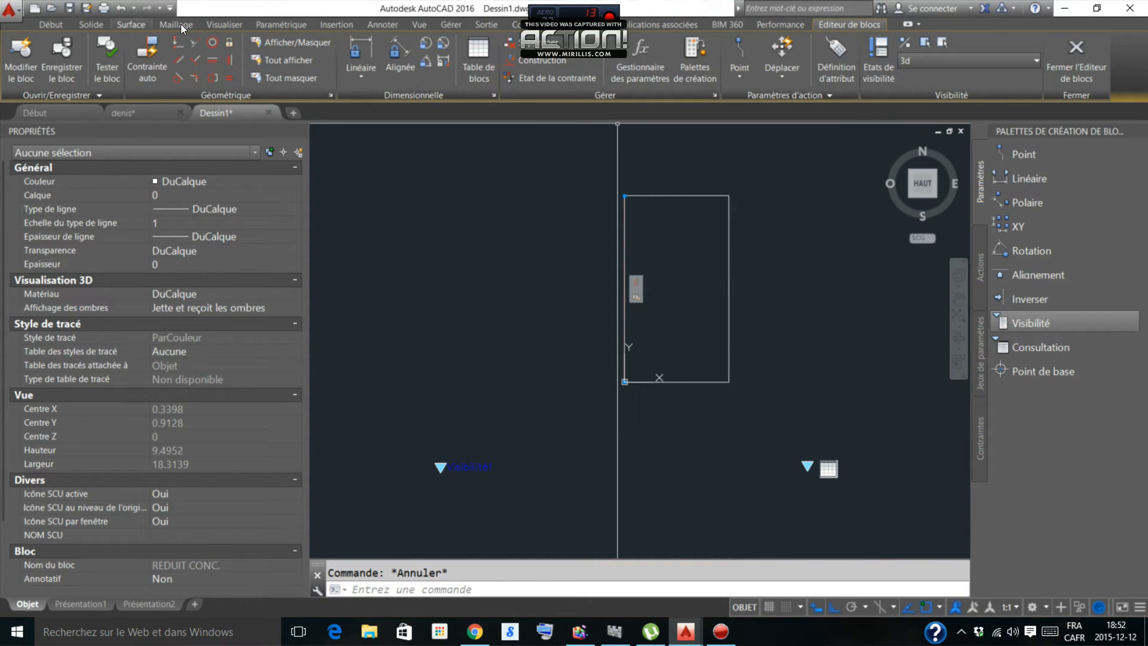
Step: Revolve the closed polyline into a surface through a full 360 degrees about its vertical edge on the centreline
click(133, 24)
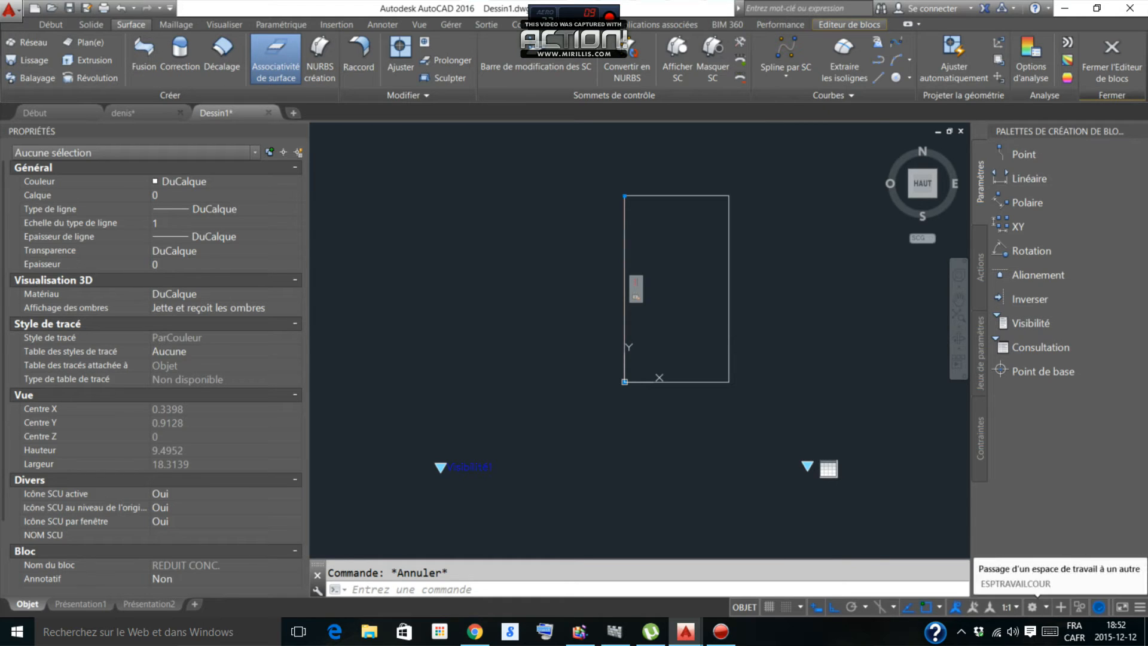
click(1033, 607)
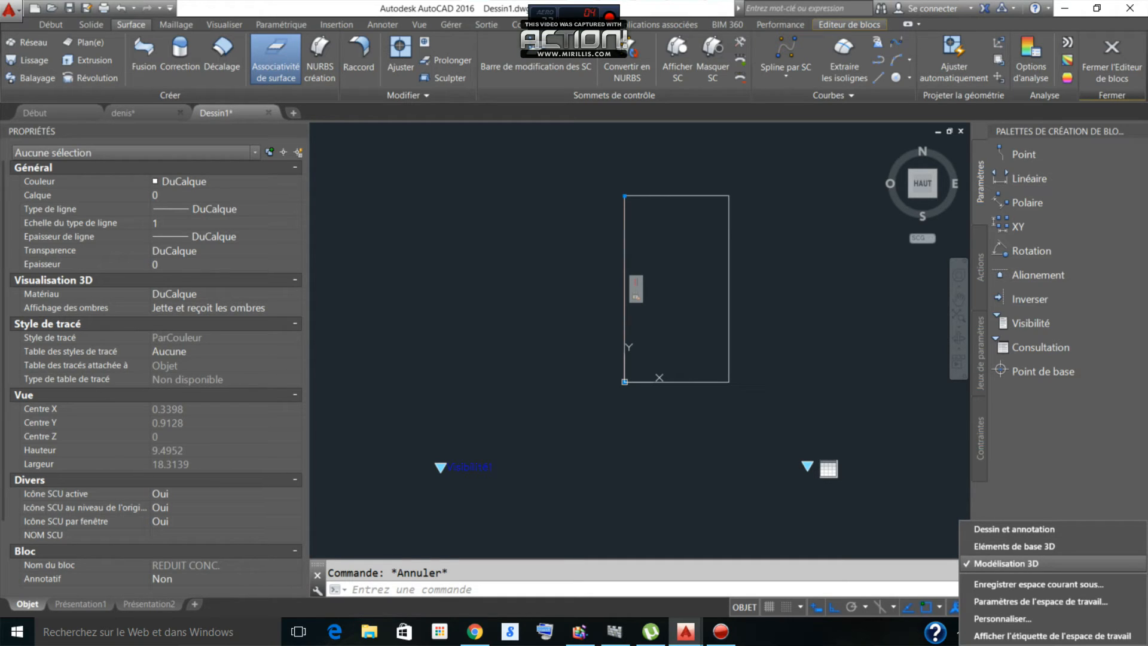
click(55, 30)
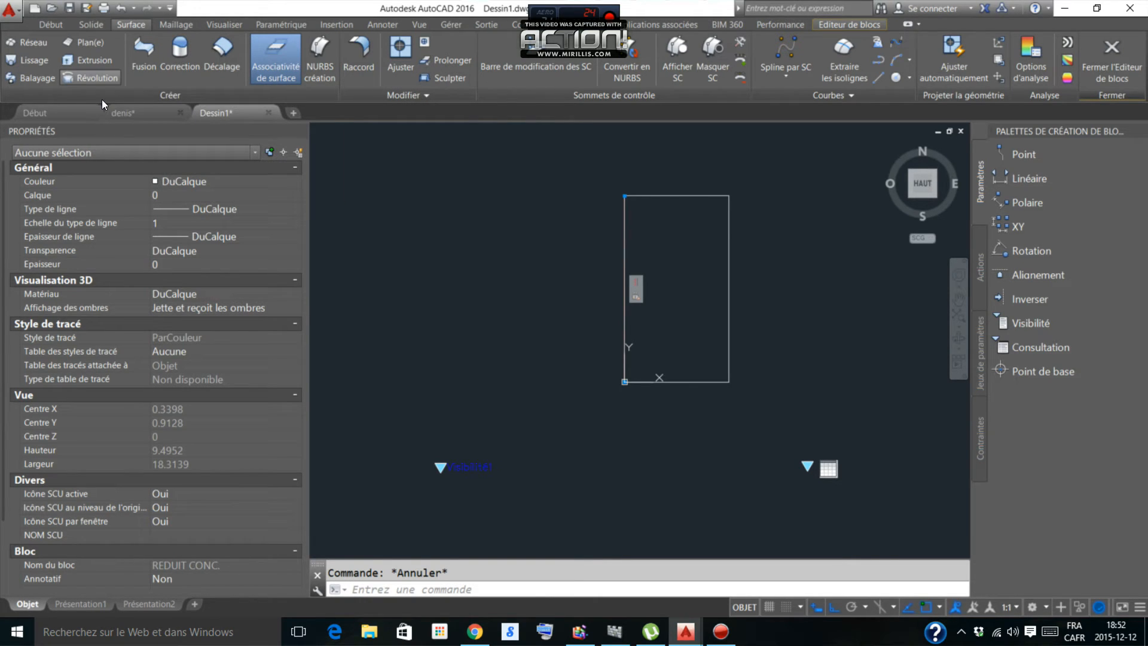
click(96, 78)
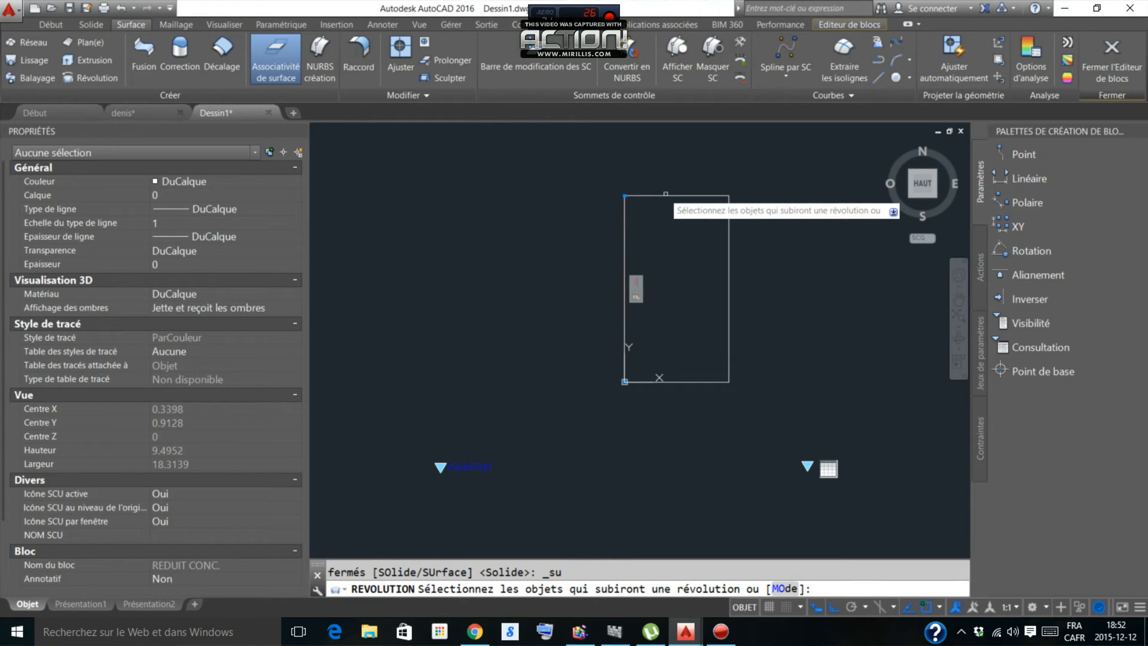
click(666, 195)
right_click(665, 223)
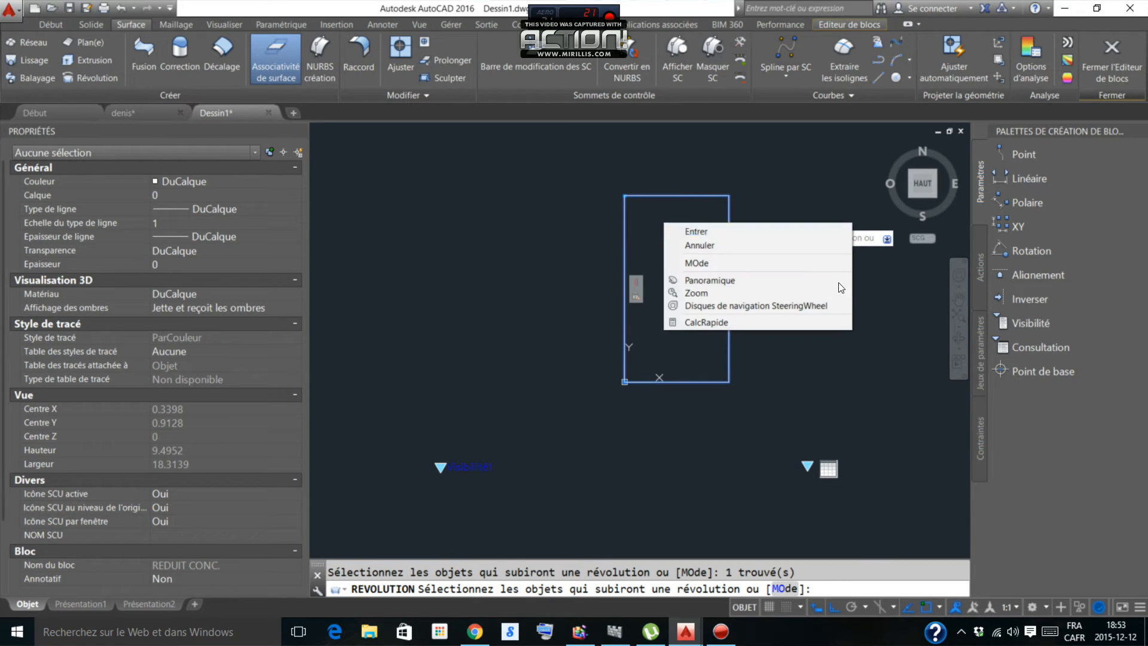
click(696, 231)
click(624, 196)
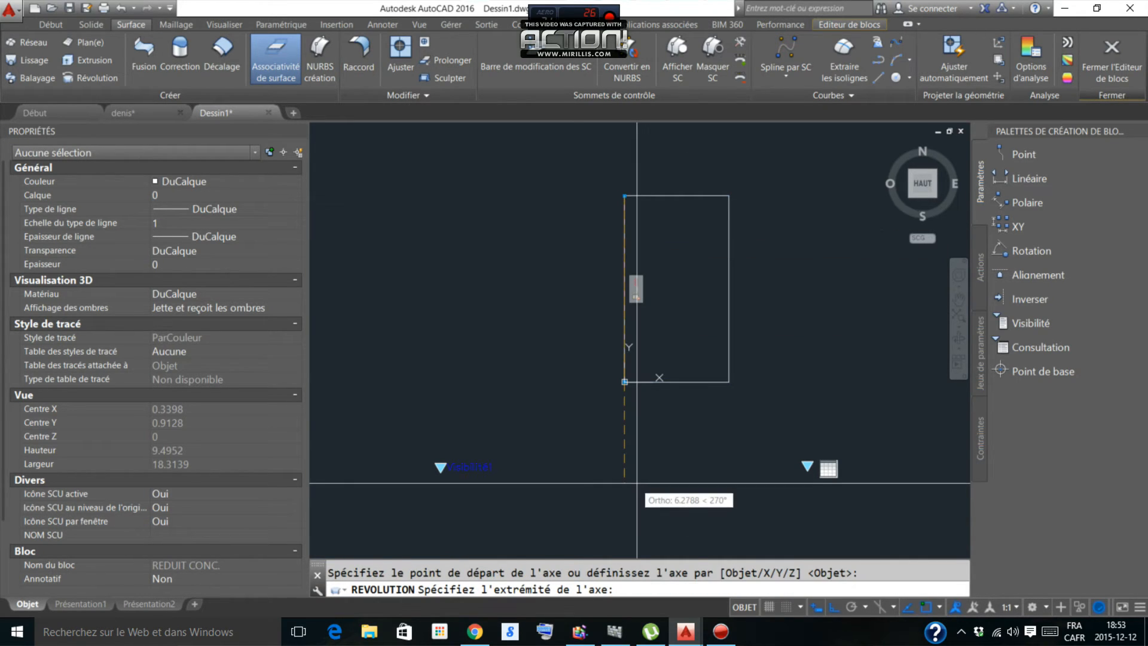
click(636, 483)
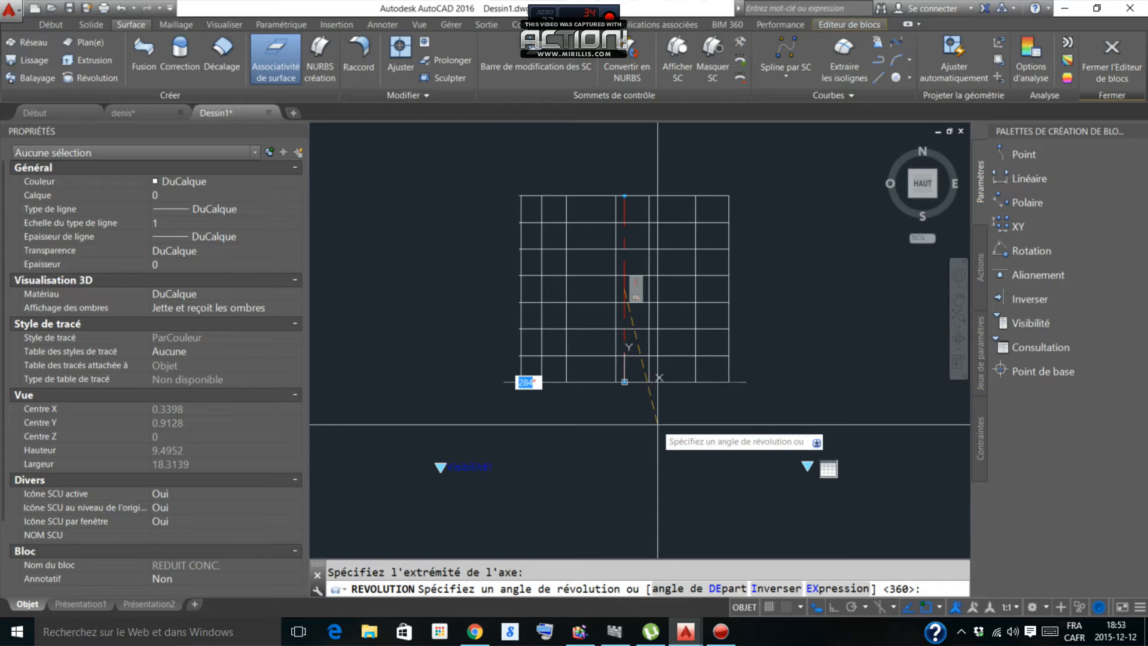
key(Escape)
key(Escape)
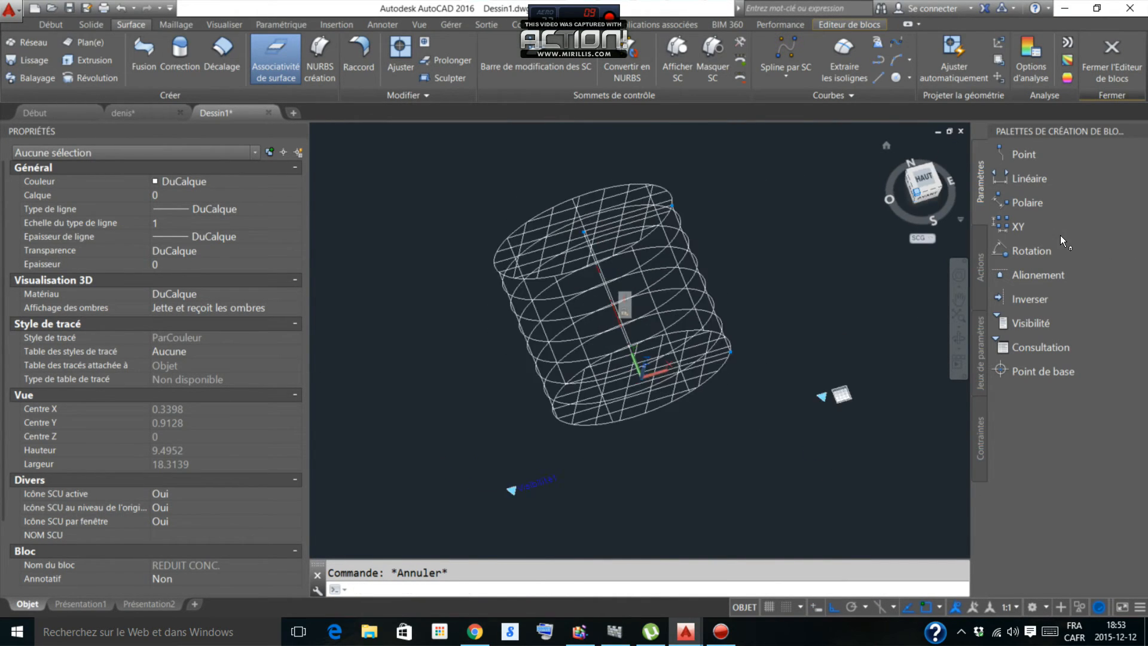
Step: Hide the closed profile polyline and the red dashed centreline in the current 3d visibility state
scroll(658, 339, up, 2)
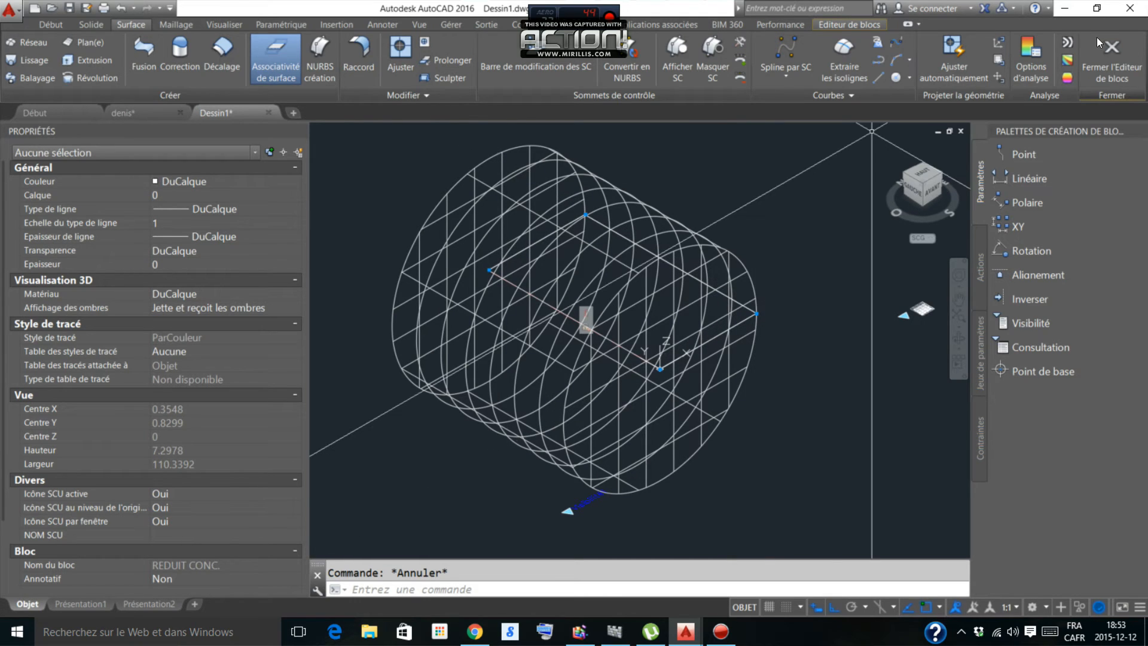
click(849, 25)
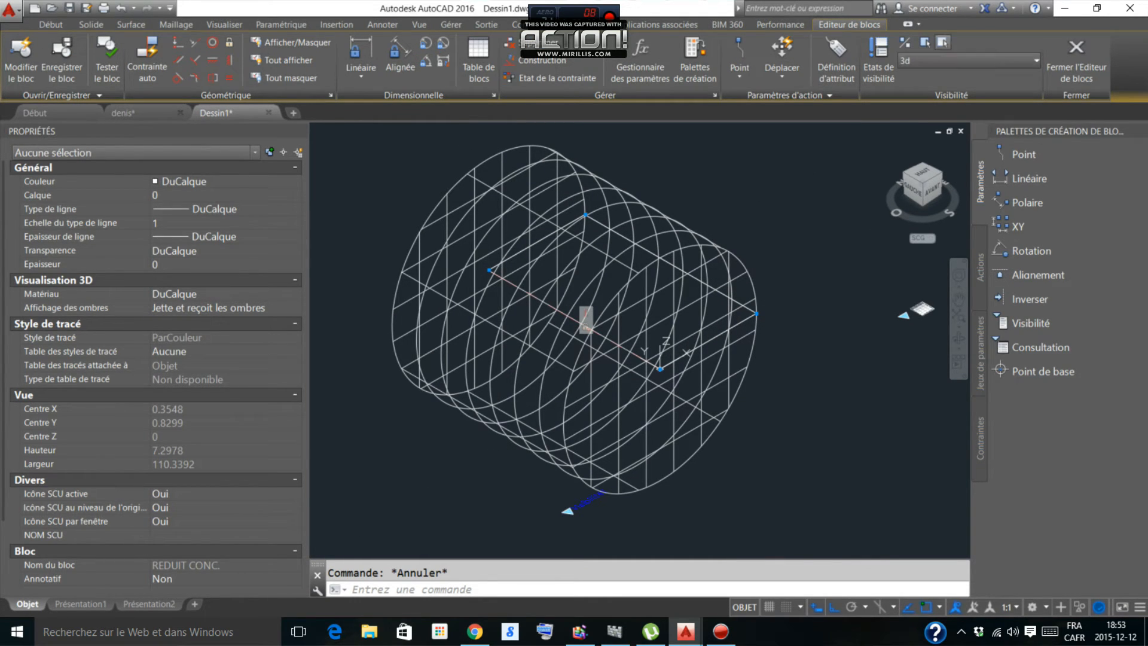
click(942, 42)
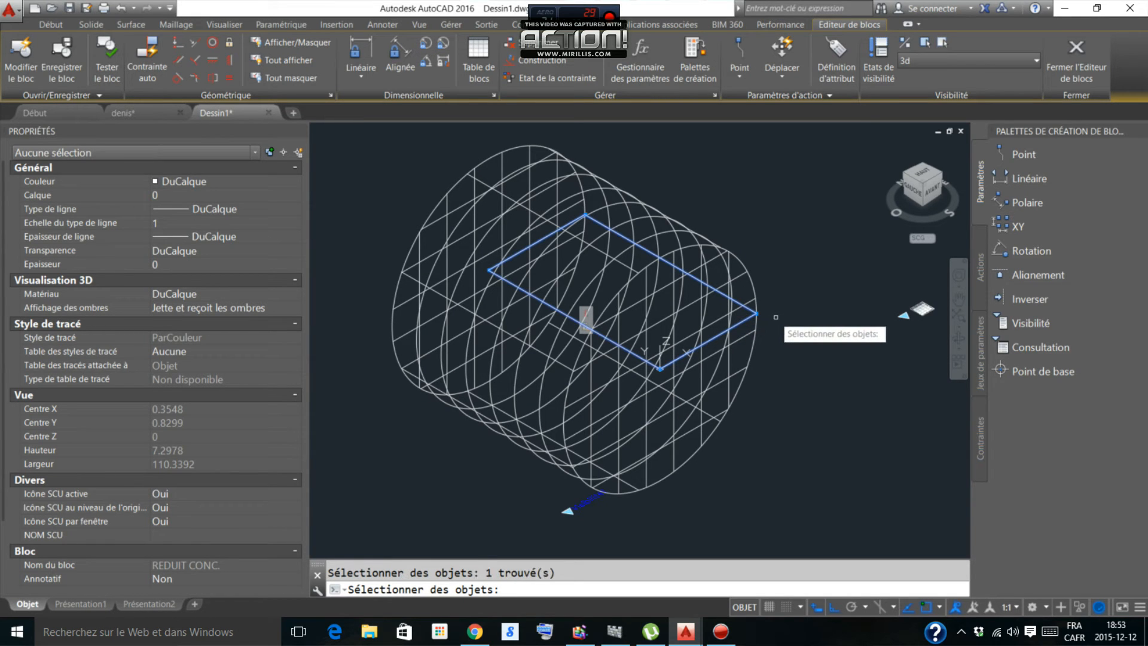
key(Return)
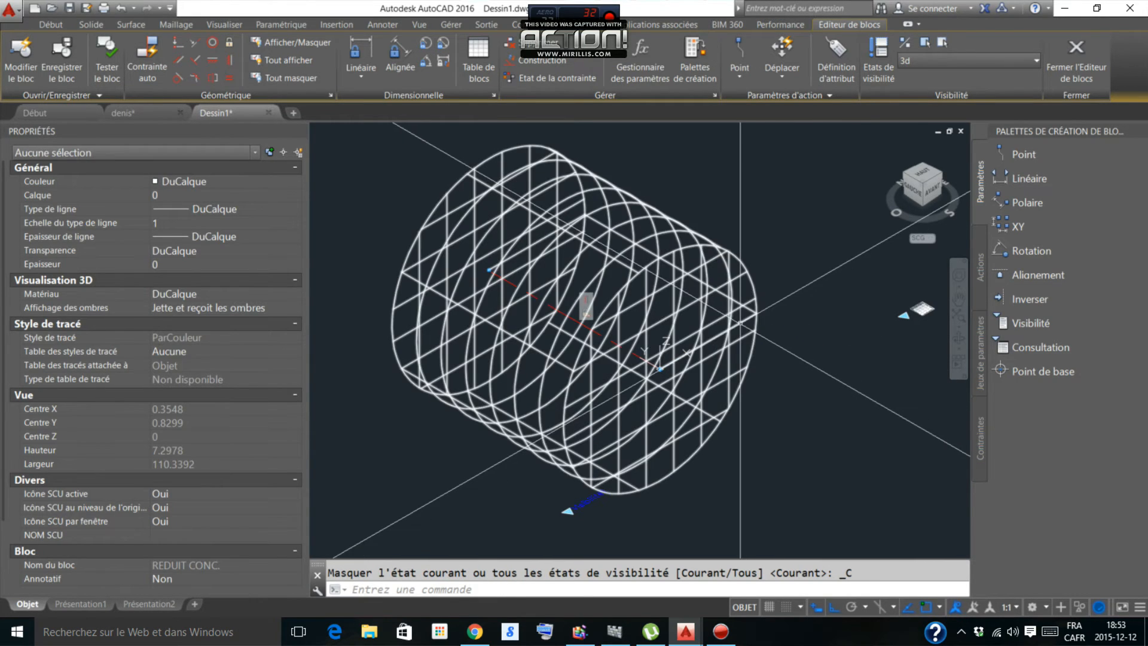
click(741, 323)
key(Escape)
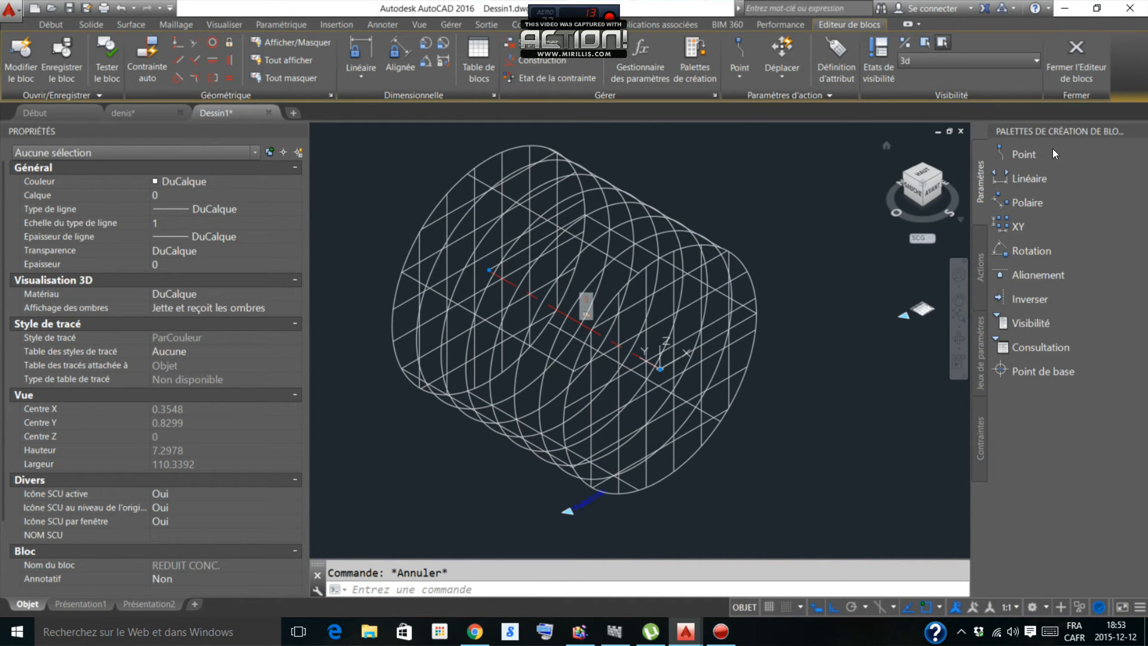
click(942, 43)
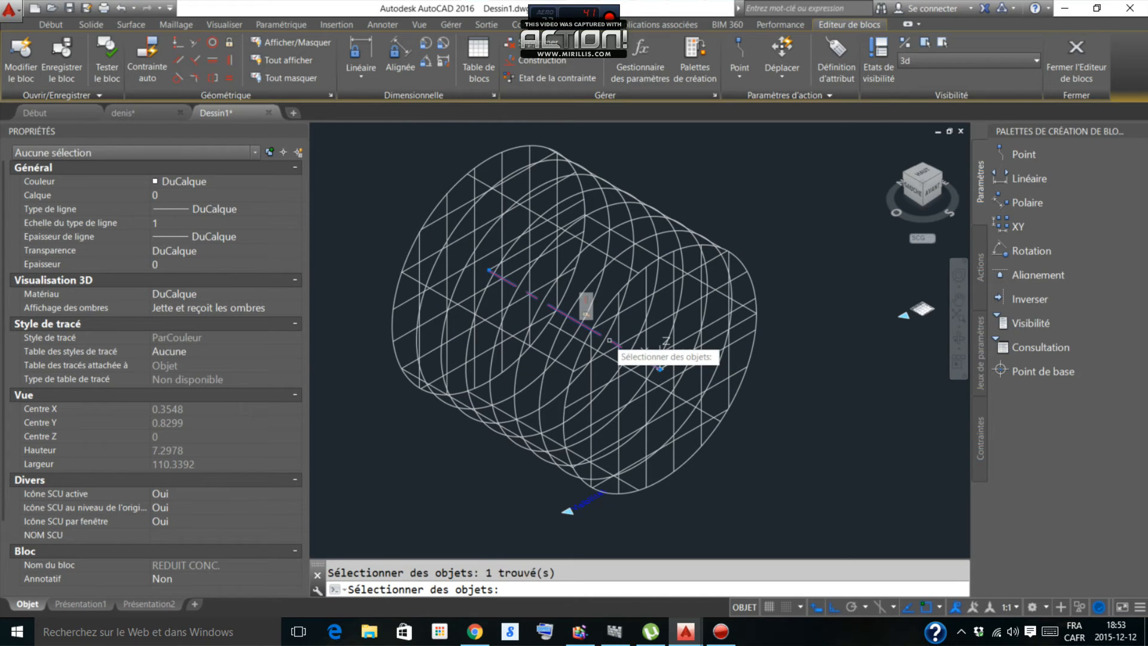
key(Return)
key(Escape)
Step: Return to the top view and close the block editor, saving the changes to the block
scroll(686, 357, down, 4)
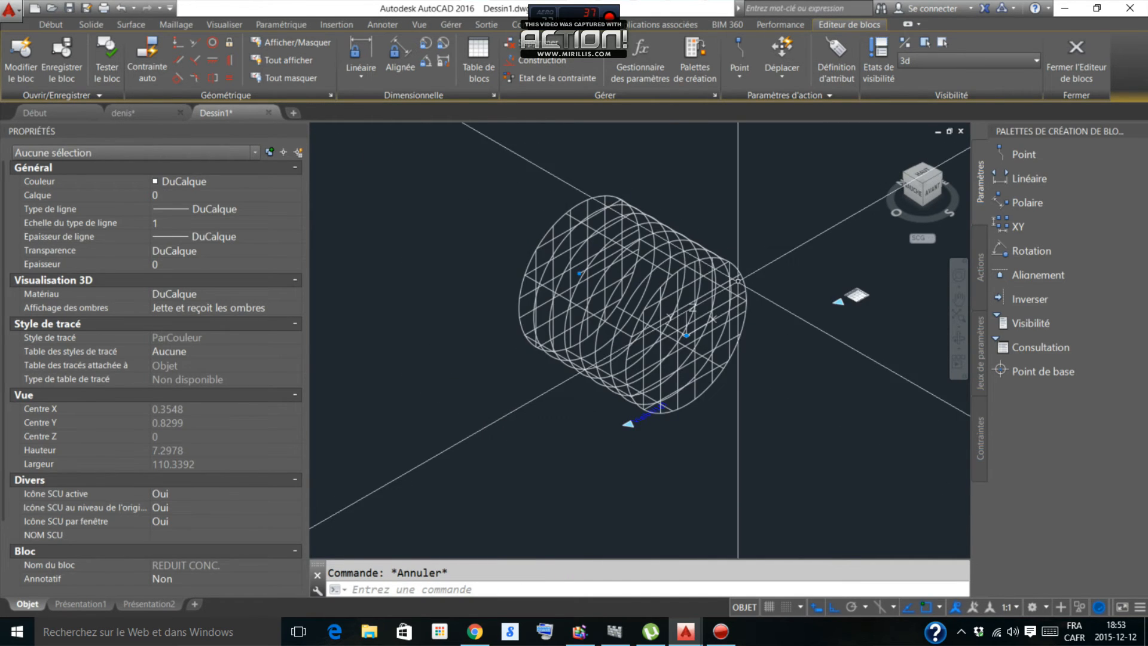
click(932, 181)
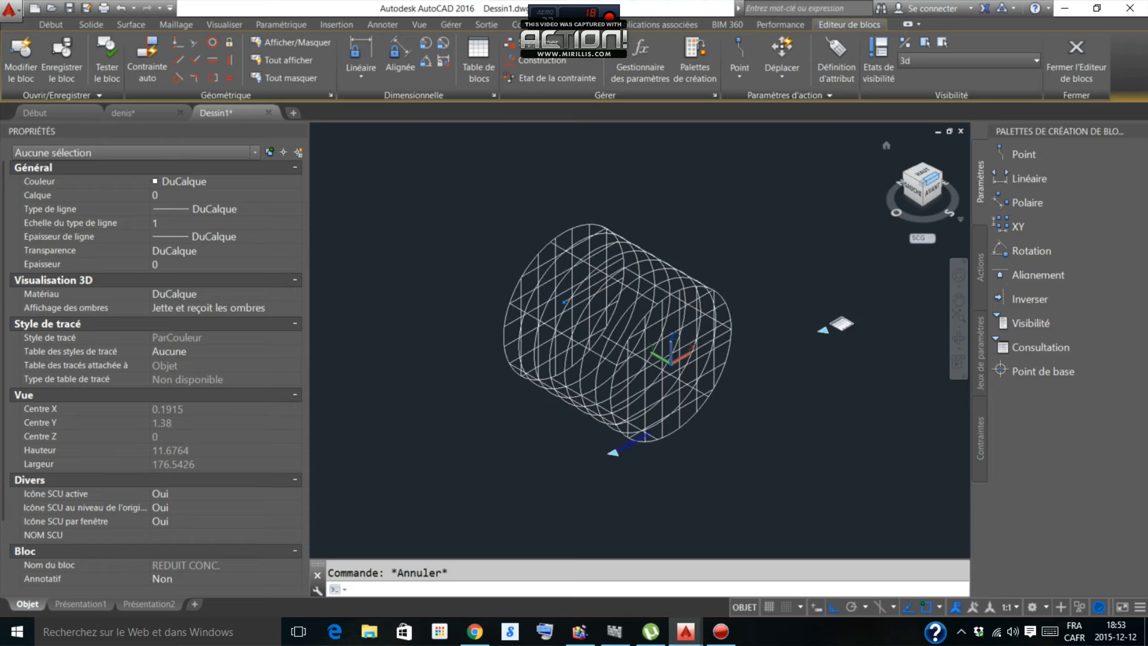
click(919, 176)
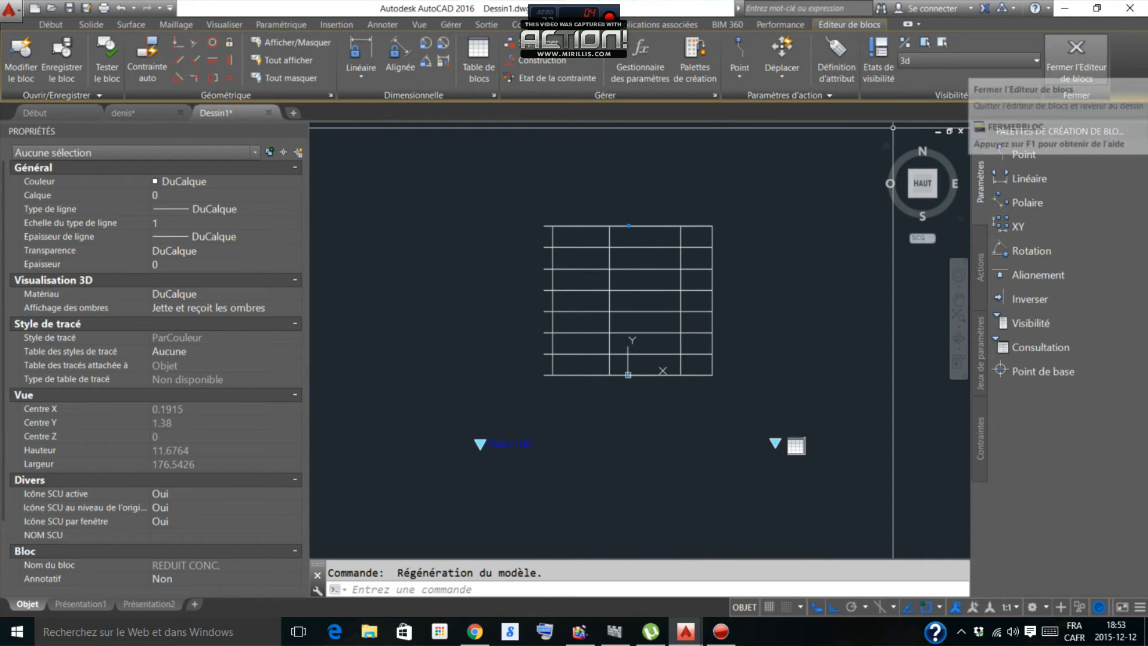
click(1076, 56)
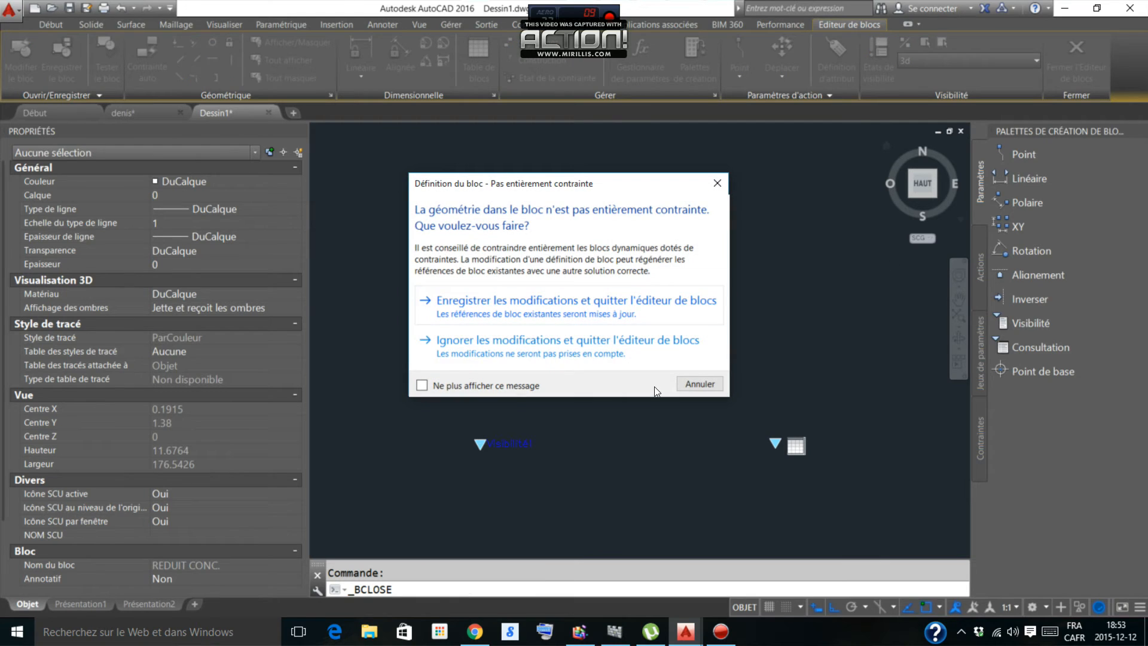
key(Return)
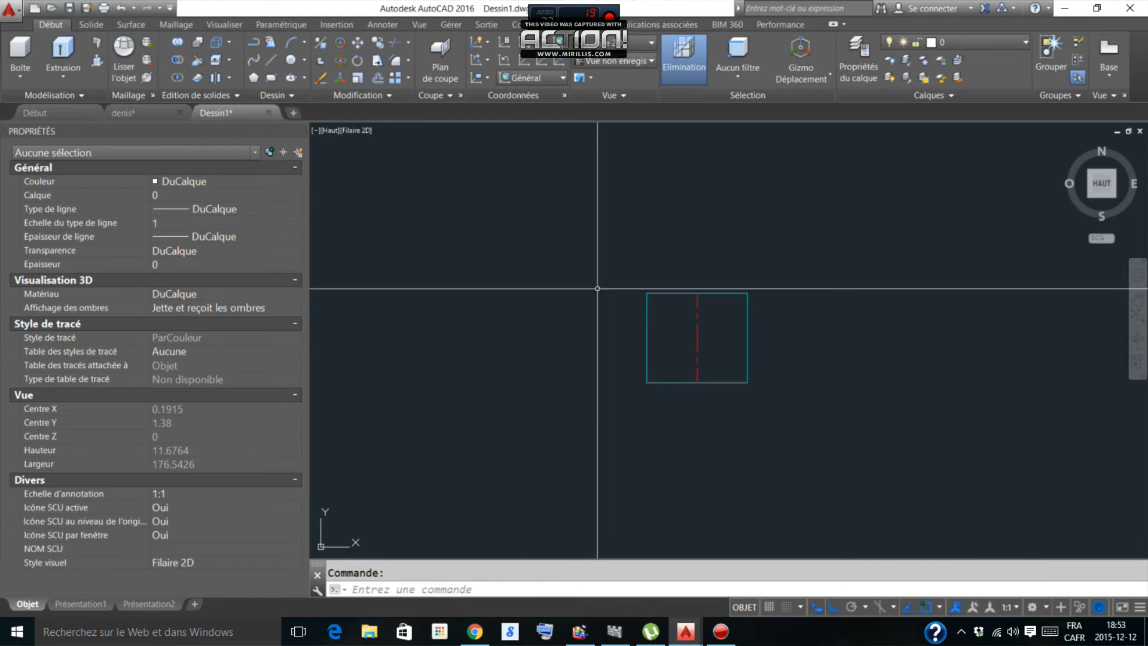
Step: Set the inserted reducer block's DN to 6 @3 and its visibility state to 3d
click(758, 266)
click(731, 335)
click(784, 423)
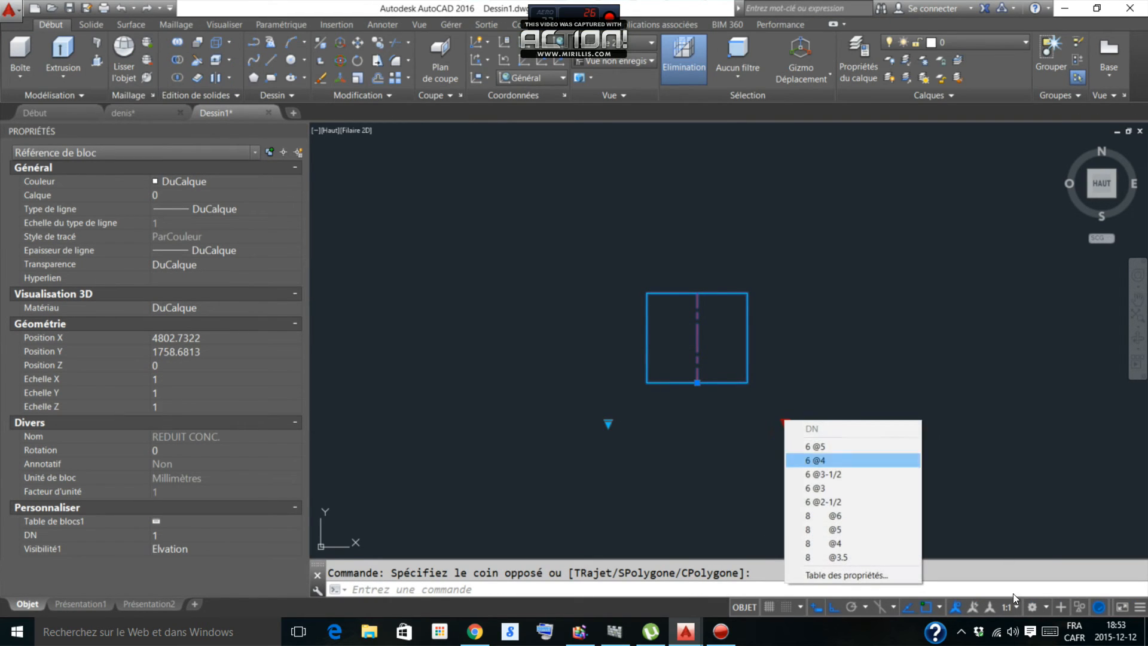
key(Up)
key(Return)
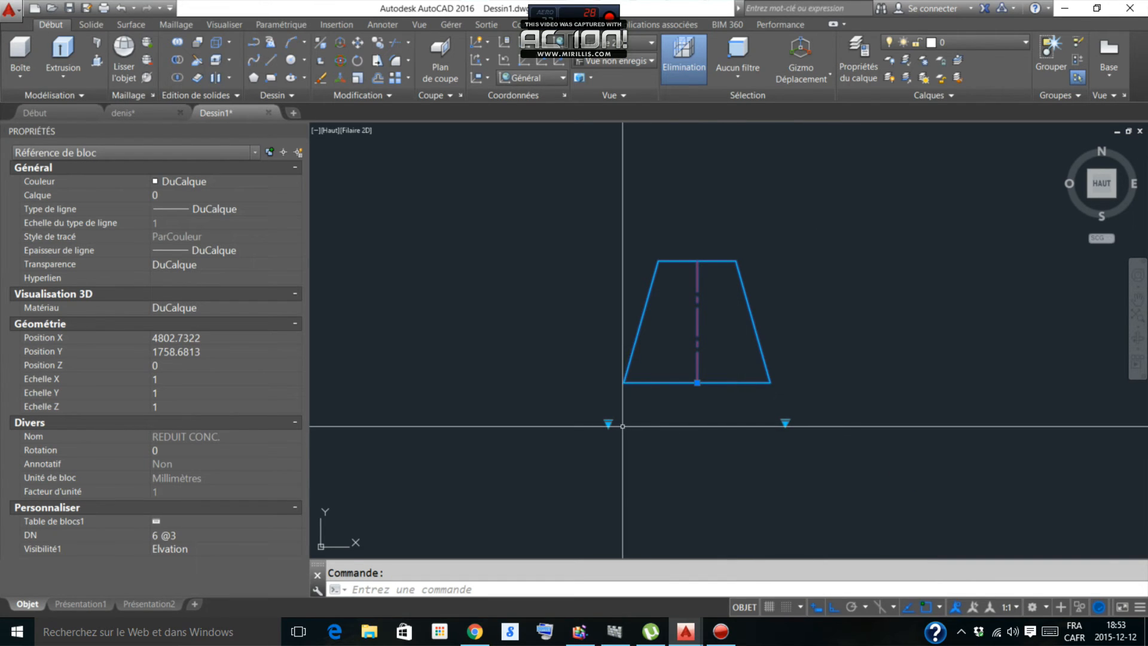
key(Return)
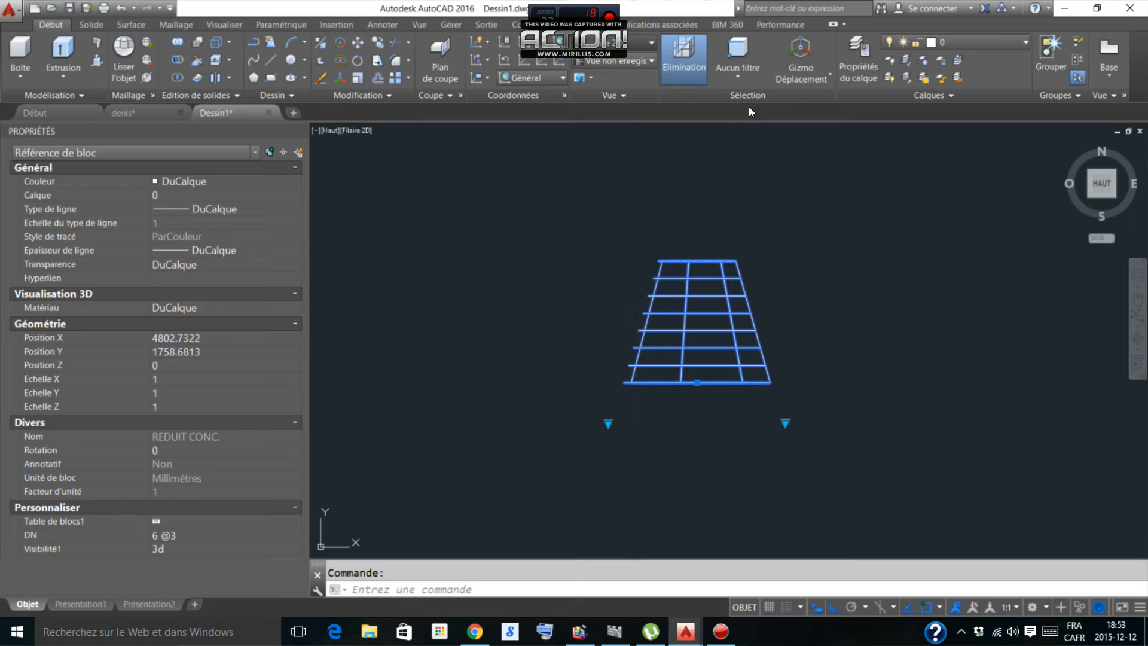
Step: Apply the Nuances de gris visual style and show the drawing in the southwest isometric view
click(618, 41)
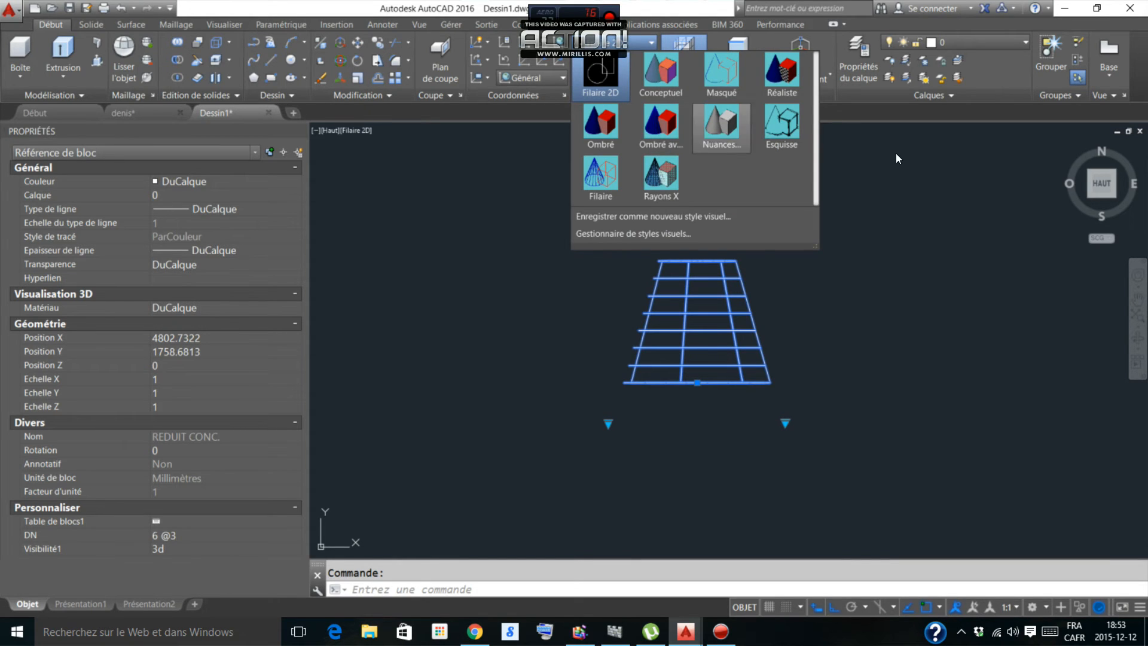
click(718, 124)
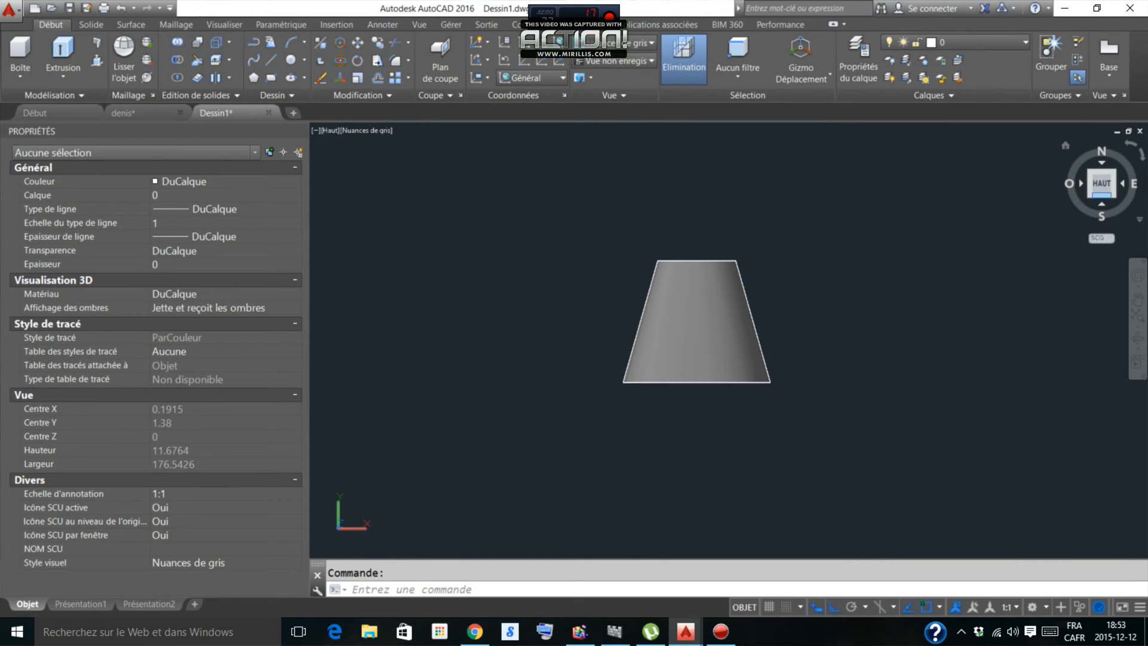
click(1090, 195)
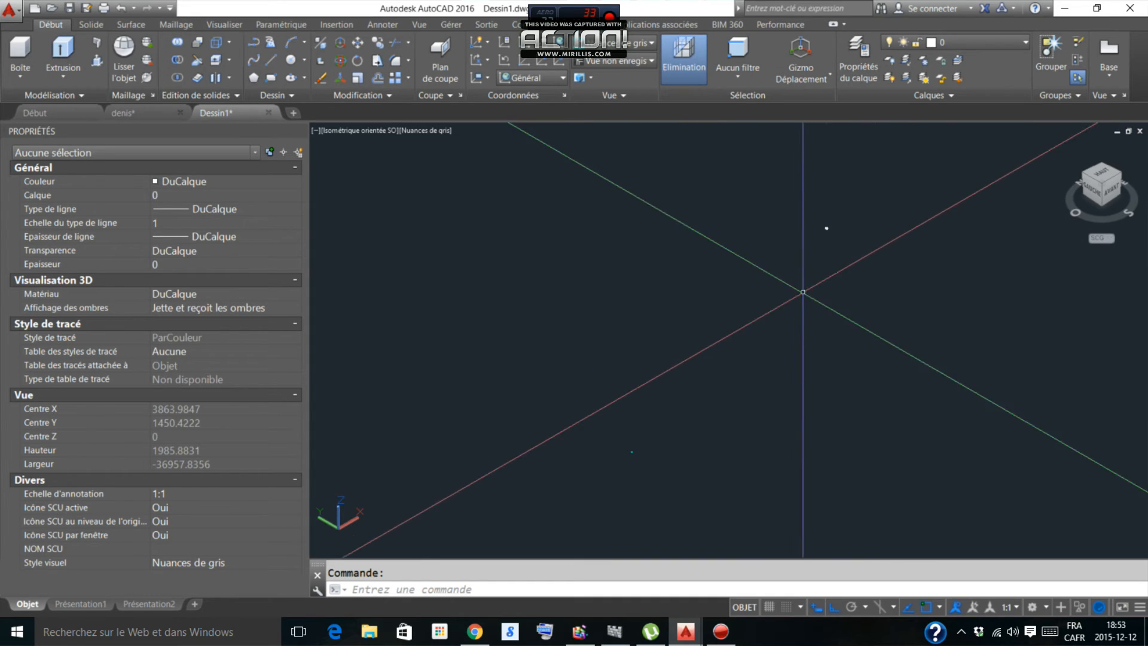
Step: Erase the small stray object far from the reducer and zoom to the drawing extents
drag(628, 416, 604, 451)
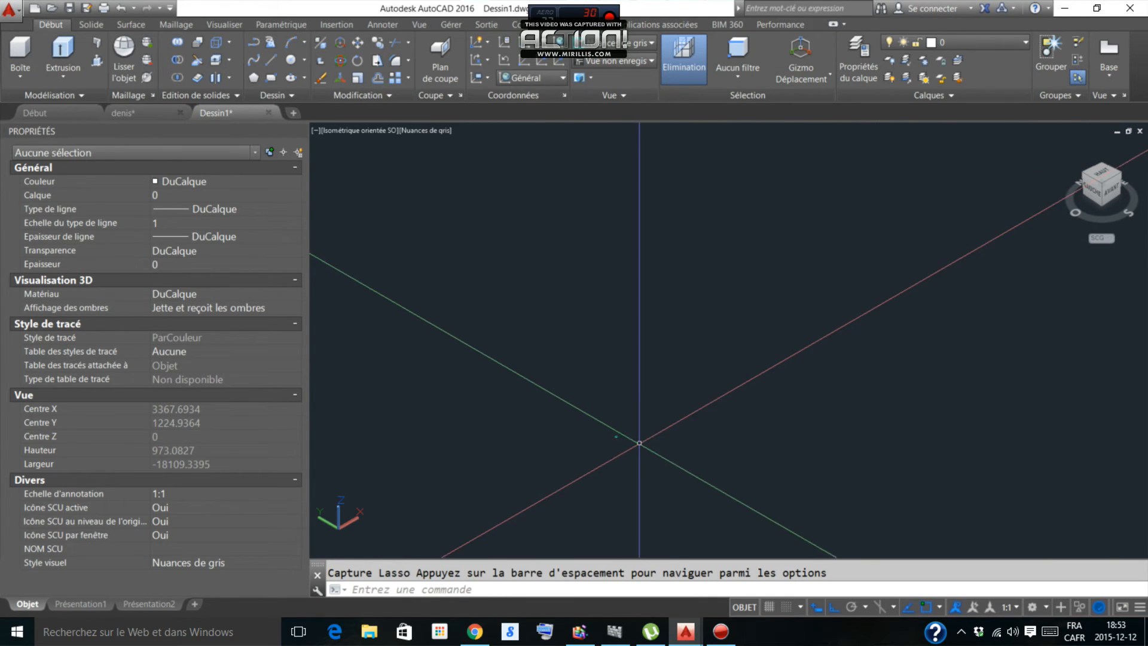
click(638, 426)
click(615, 448)
key(Delete)
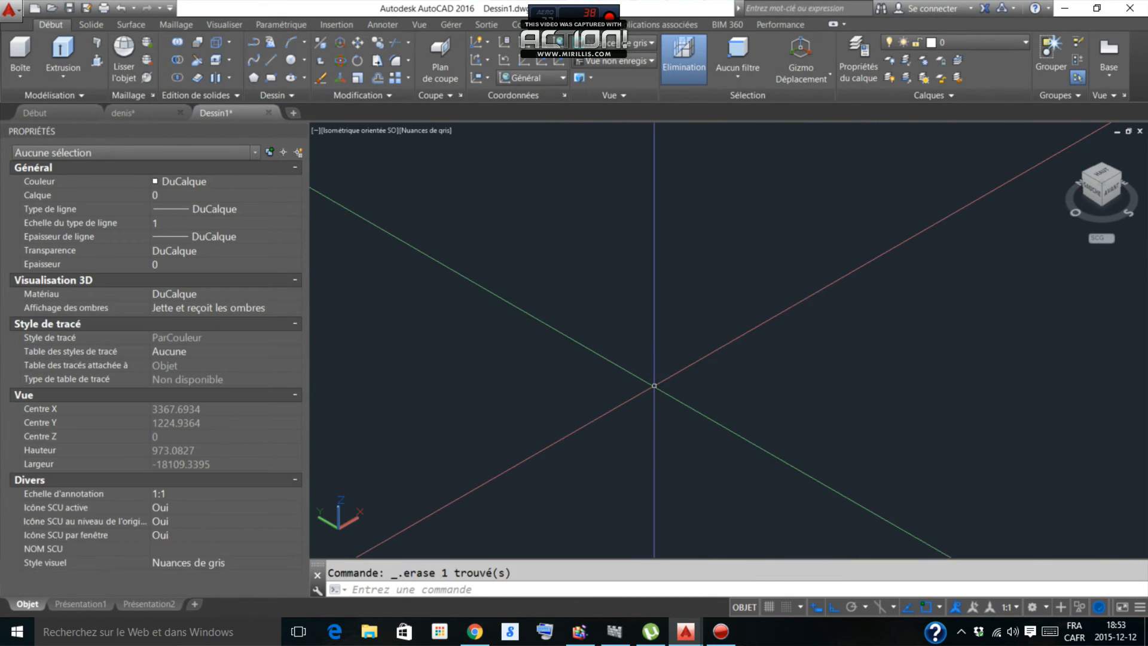
middle_click(664, 381)
middle_click(664, 381)
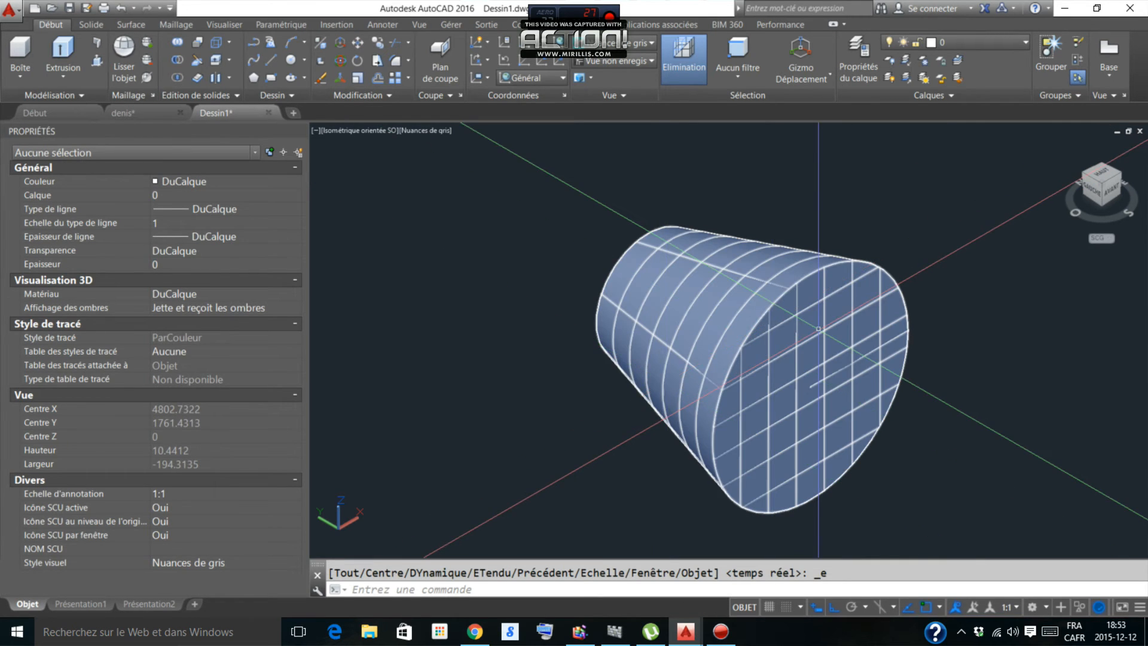
Step: Test the 3D reducer's DN sizes by choosing 6 @4 and finally 8 @4, and deselect the block
click(817, 321)
click(980, 350)
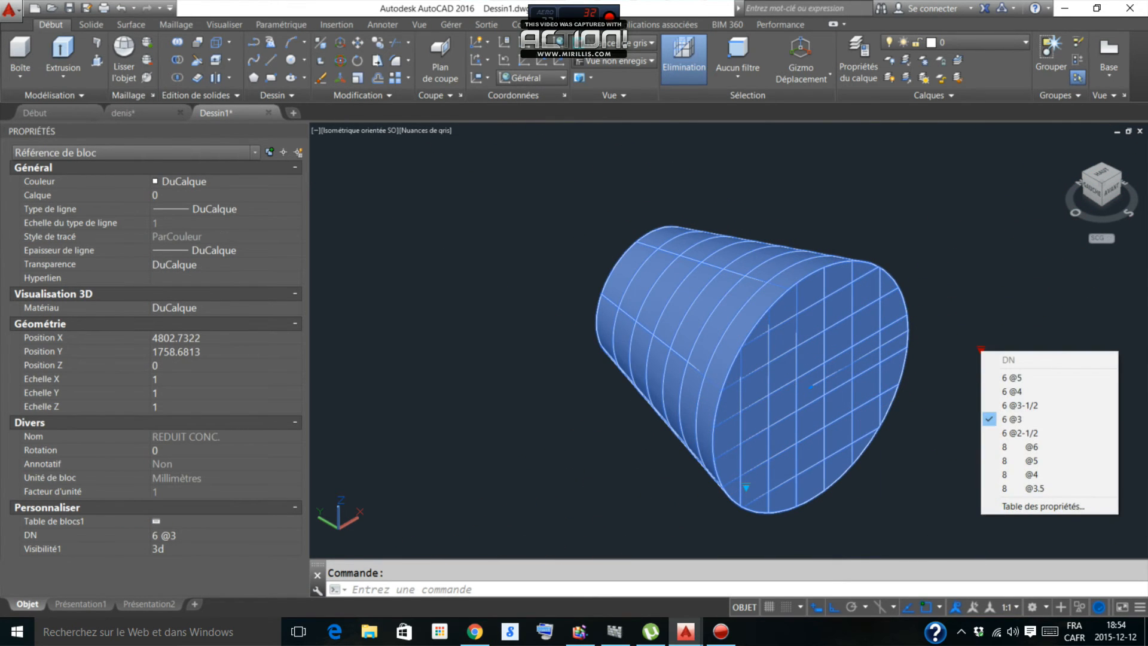
click(1012, 391)
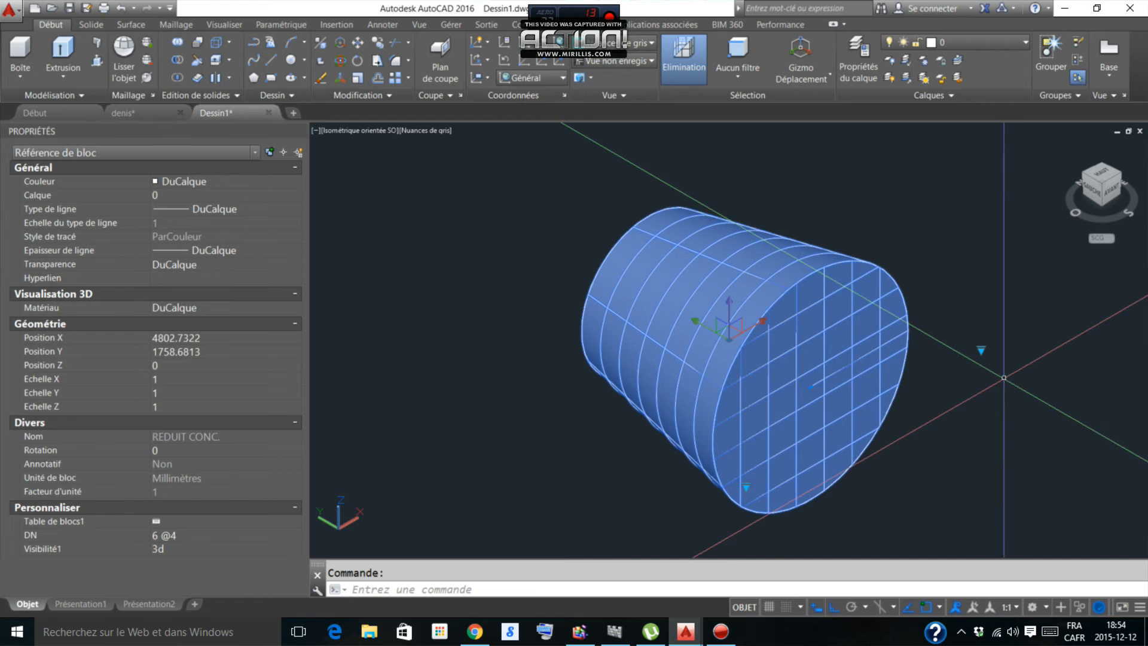
click(980, 348)
click(1030, 471)
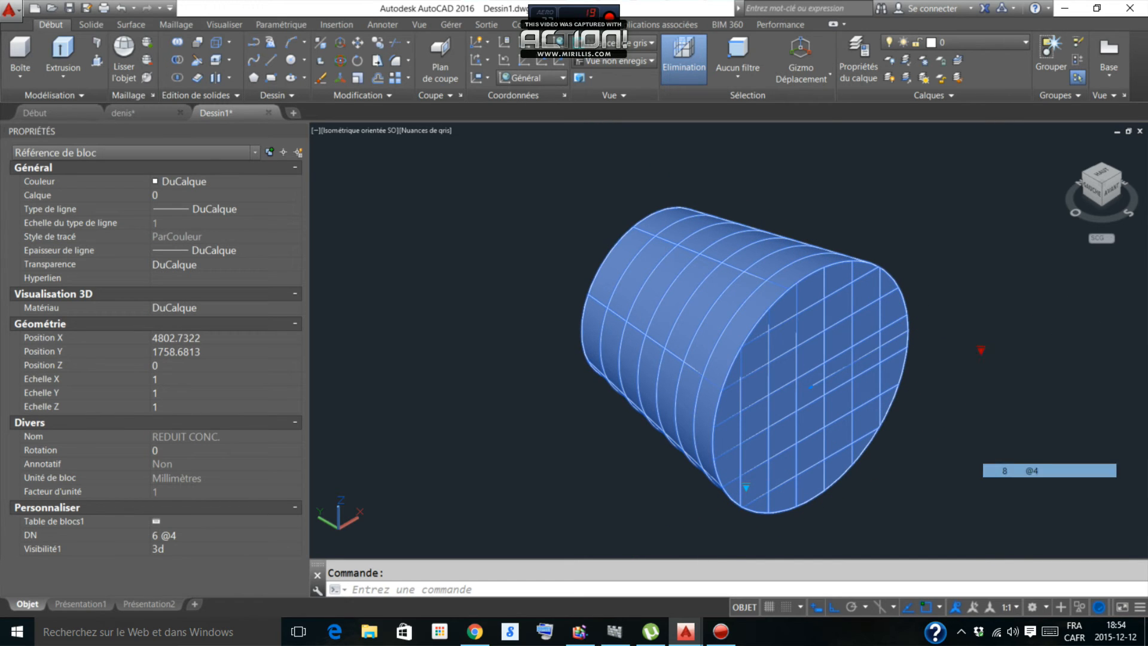
scroll(899, 267, down, 5)
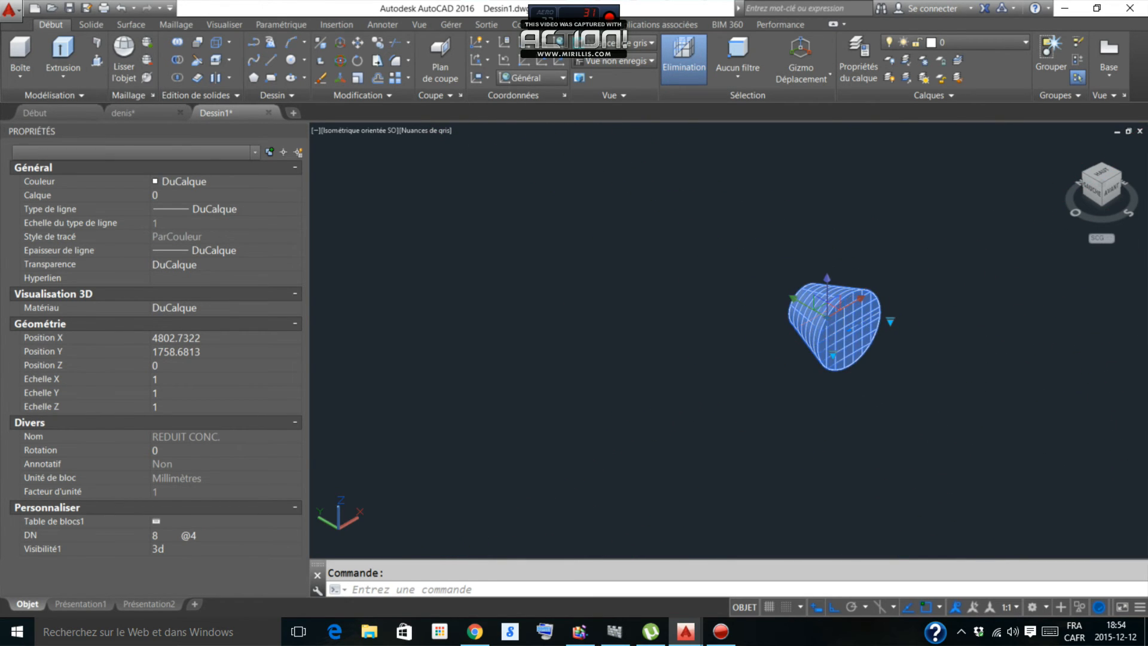
key(Escape)
Step: View the shaded reducer from the top
scroll(870, 273, up, 4)
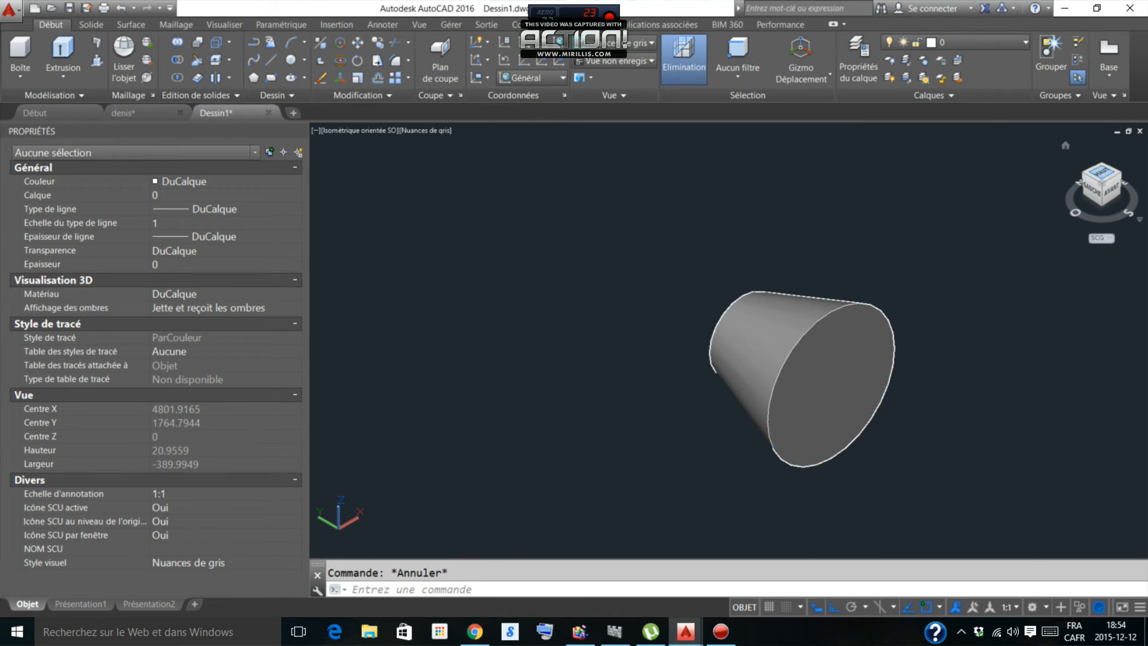
click(1102, 173)
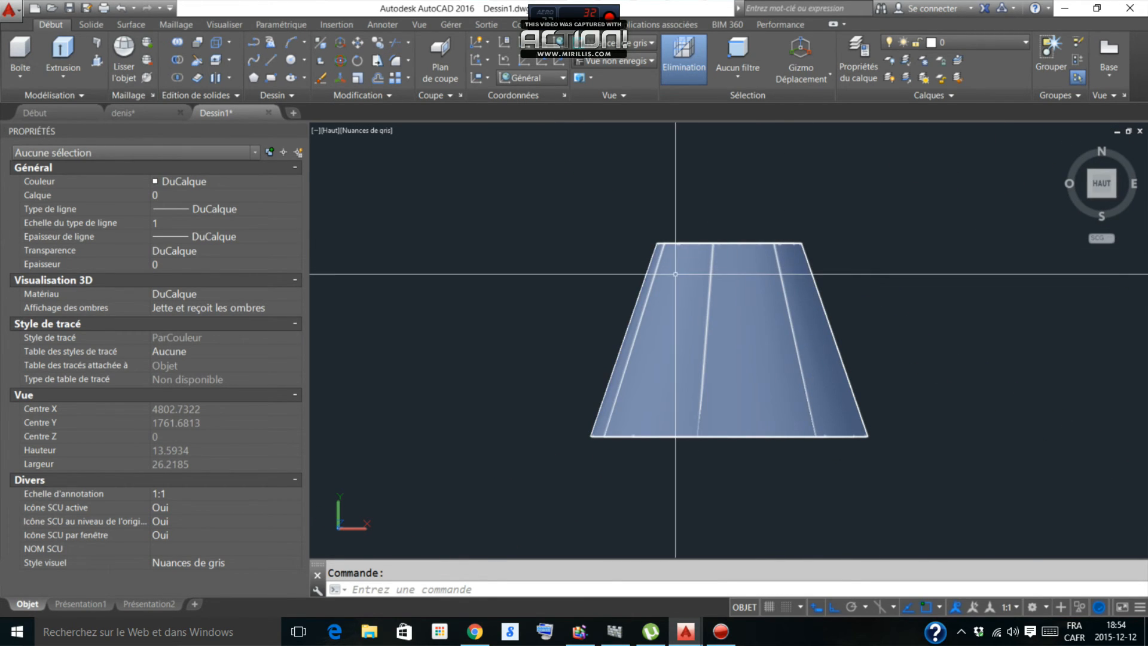
scroll(676, 274, down, 4)
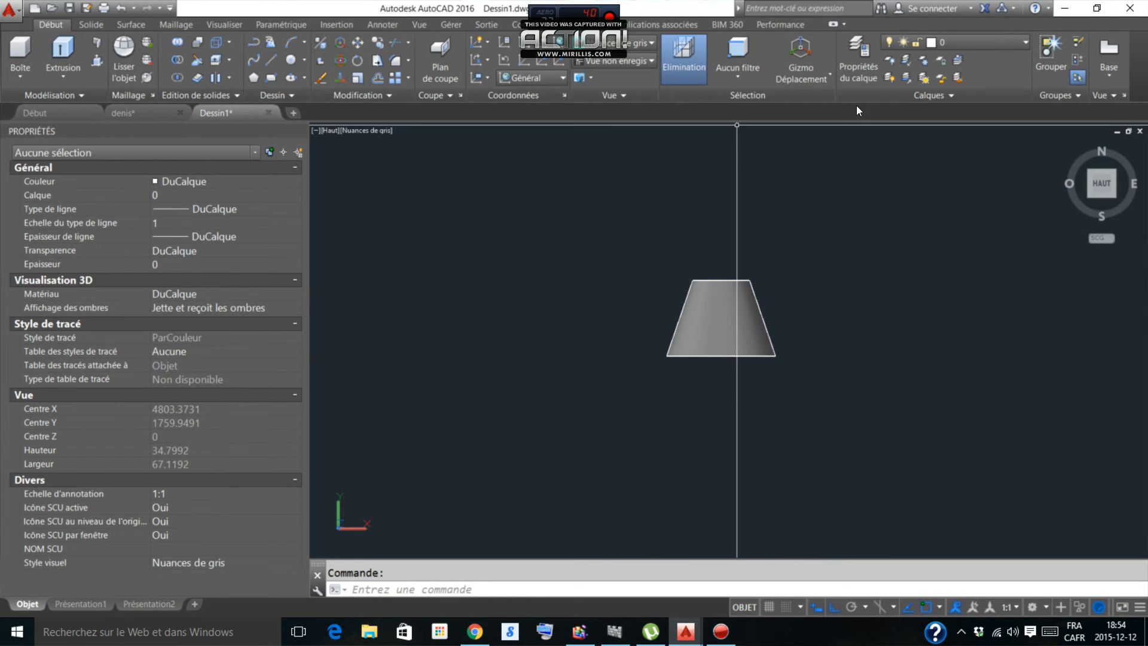
Step: Select the reducer block and switch its visibility state to Elvation
click(718, 347)
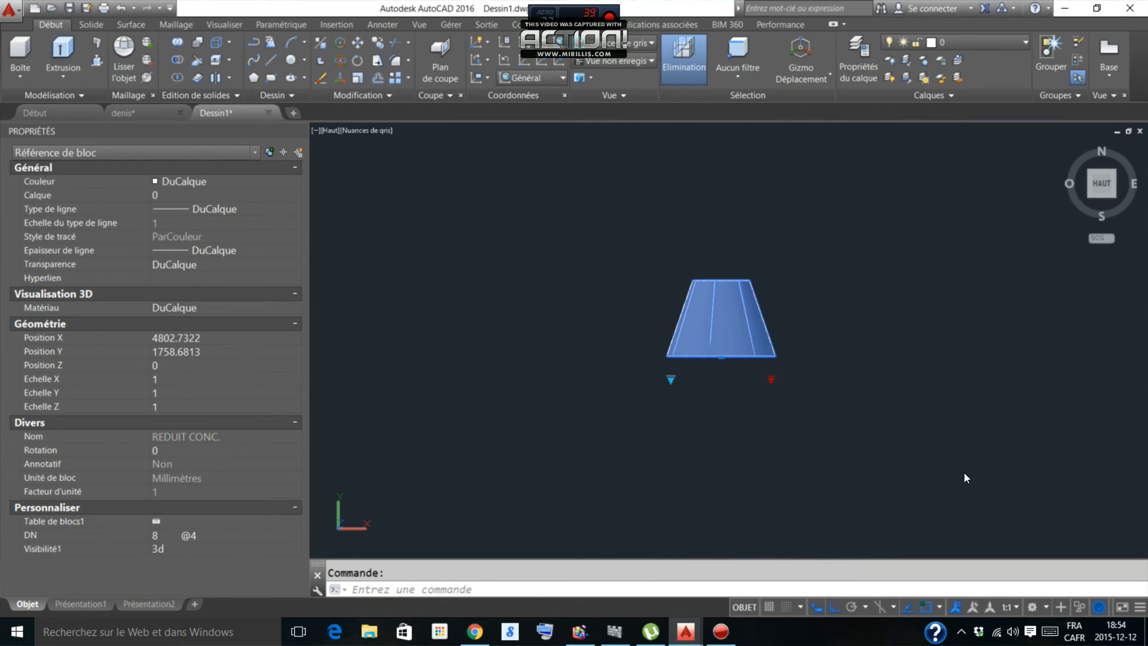
click(679, 387)
click(669, 382)
key(Escape)
click(669, 381)
key(Escape)
click(670, 379)
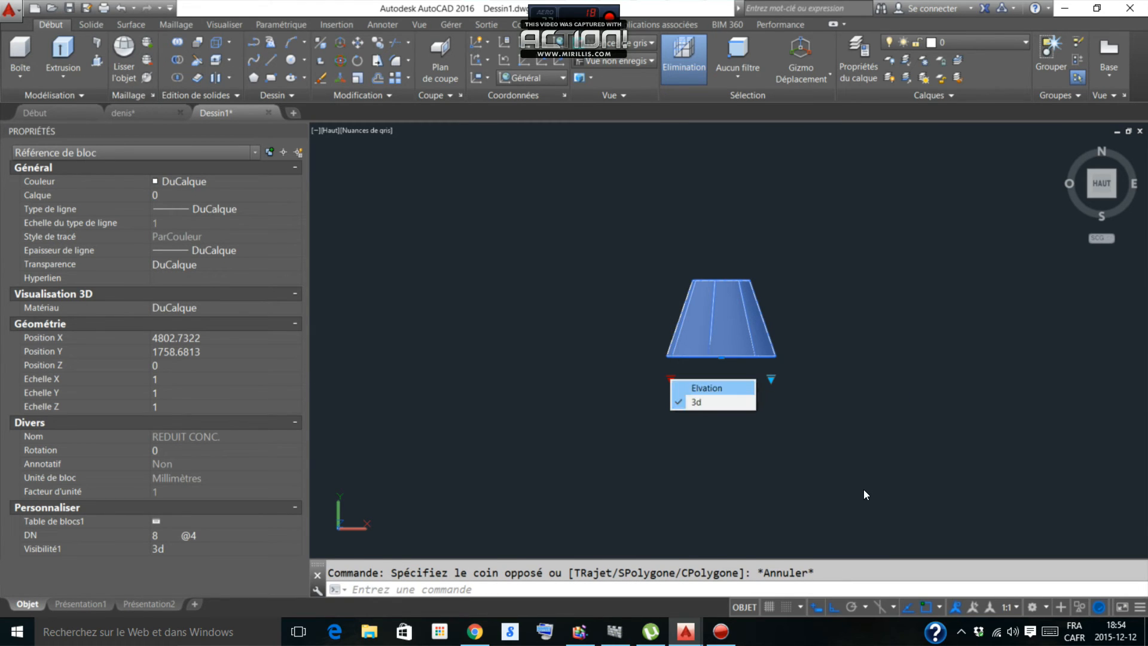
click(707, 388)
scroll(705, 379, up, 2)
Step: Set the reducer's DN to 8 @5, return it to the 3d visibility state and deselect it
click(810, 416)
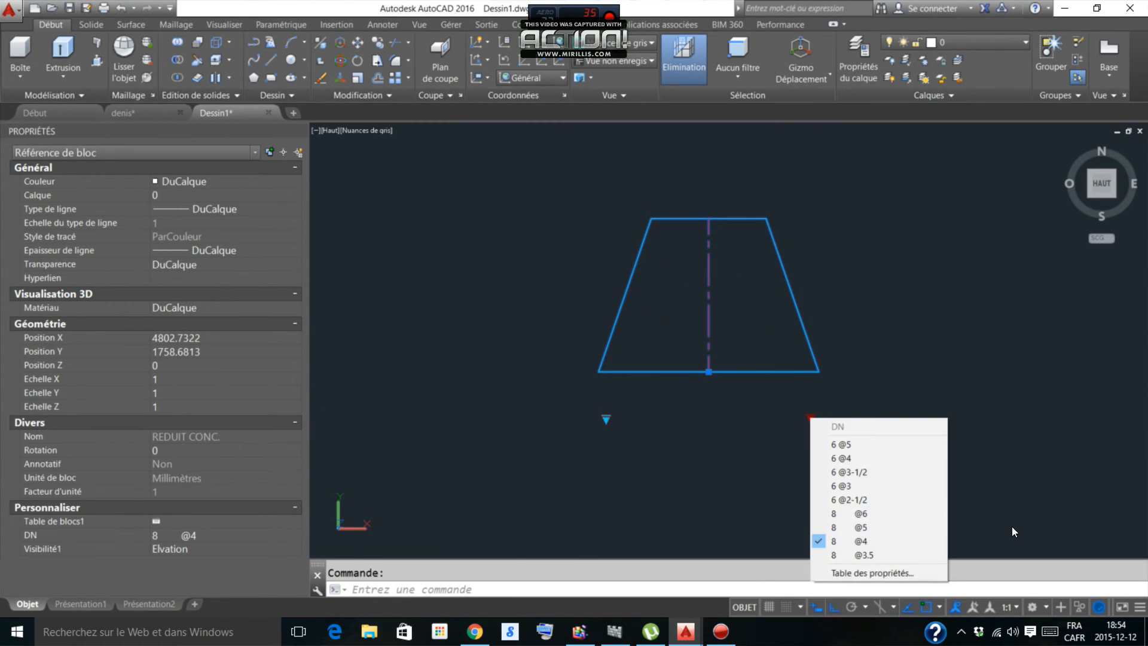
click(861, 527)
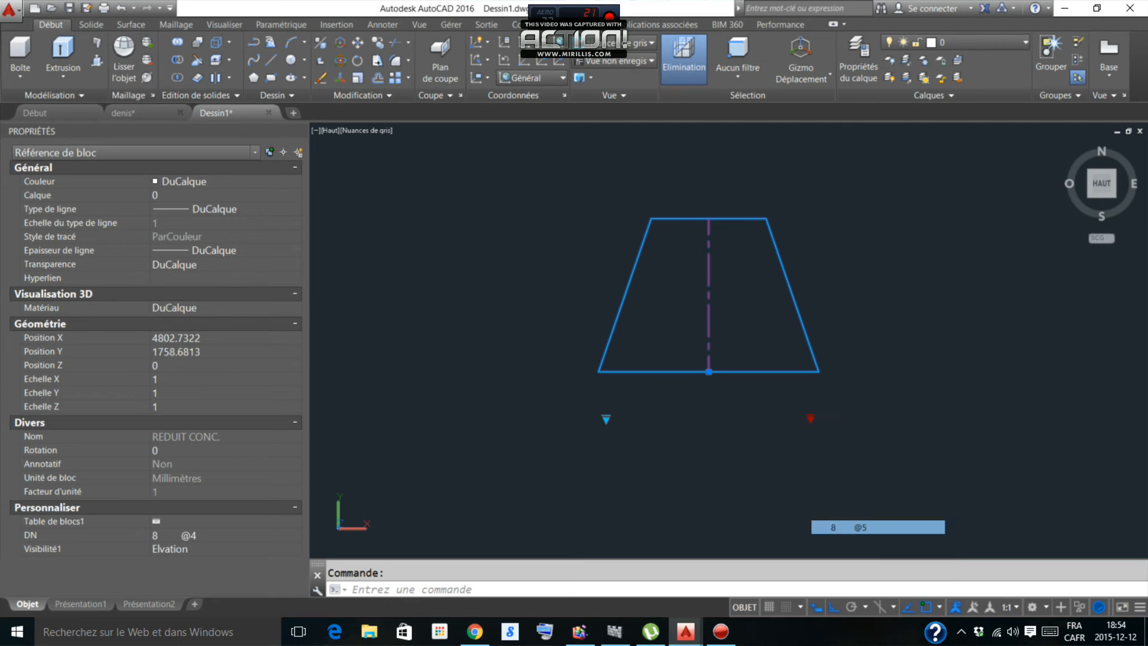
click(606, 418)
click(630, 442)
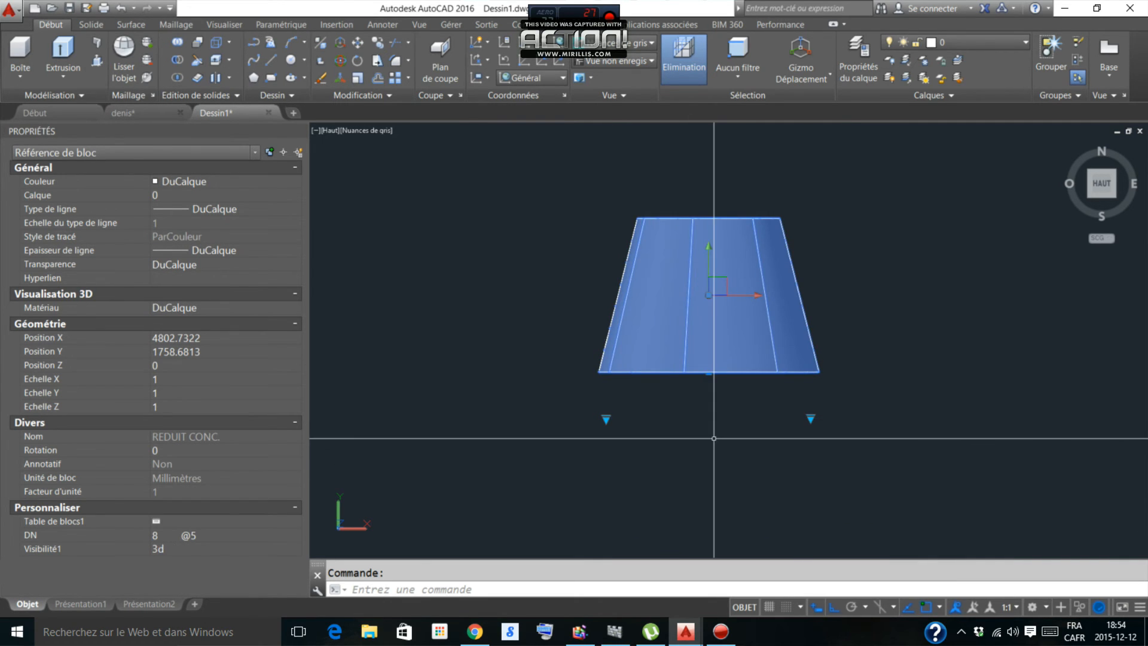
key(Escape)
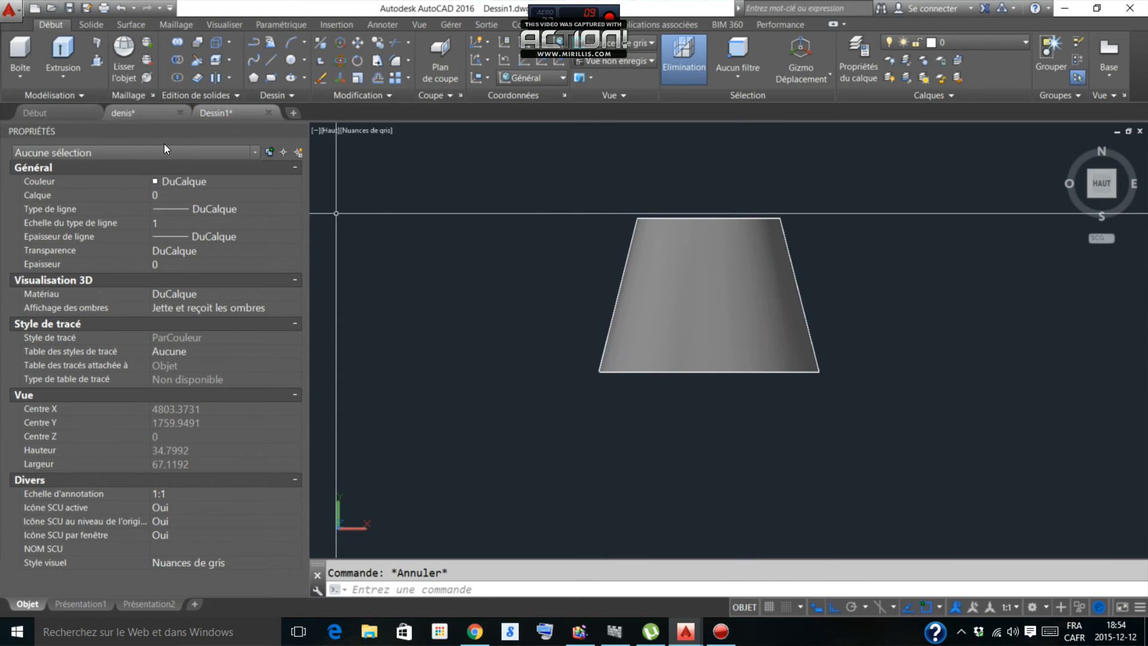
Step: Go to the denis drawing and set the large tee block's D_N to 3
click(149, 114)
scroll(658, 323, down, 4)
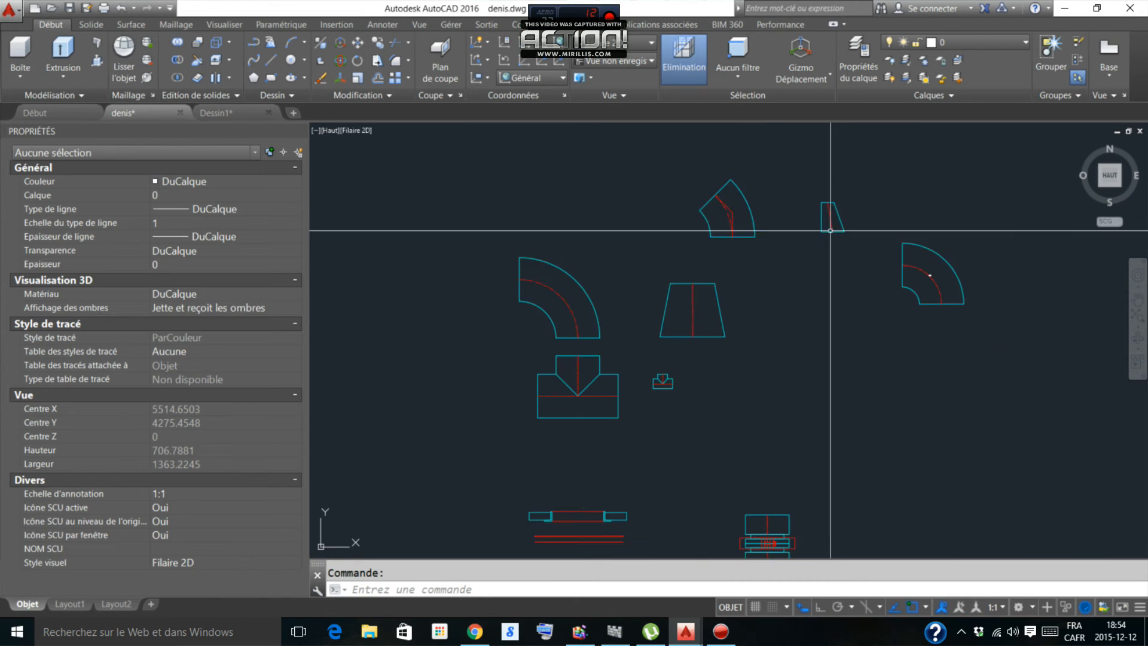
scroll(658, 323, up, 5)
click(771, 398)
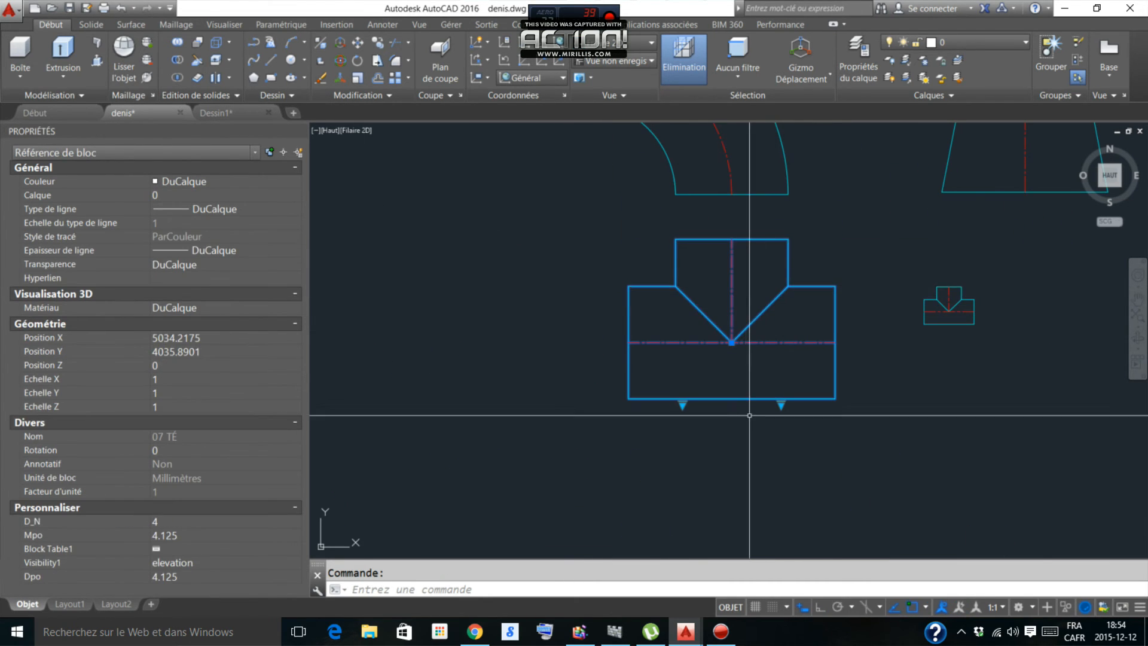
click(780, 406)
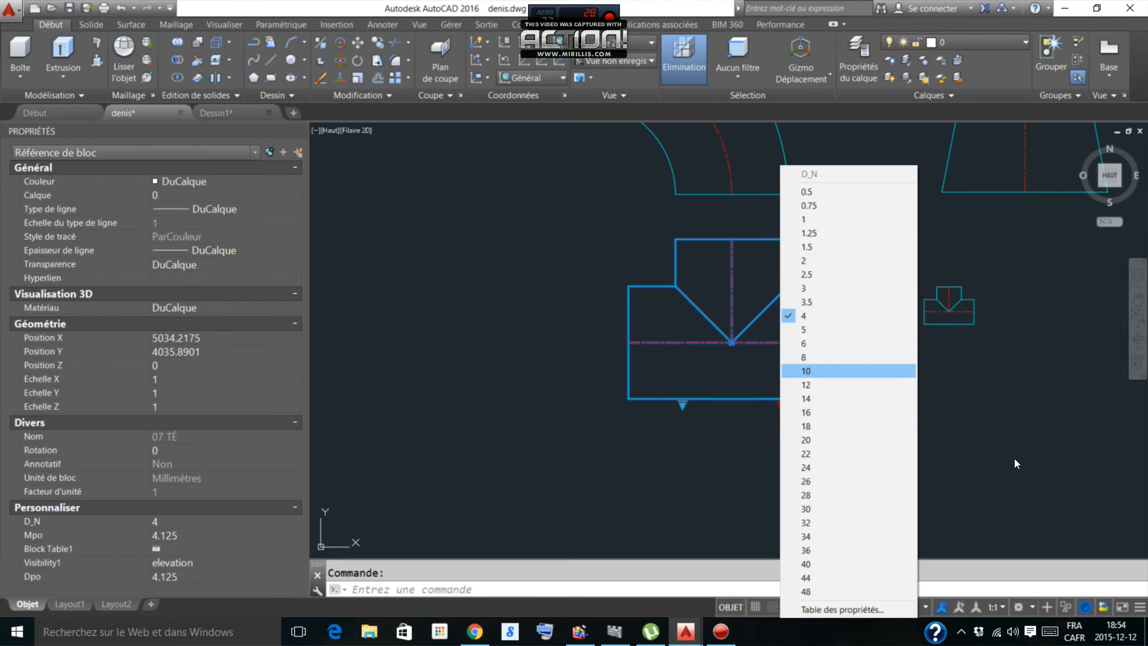
key(Up)
key(Return)
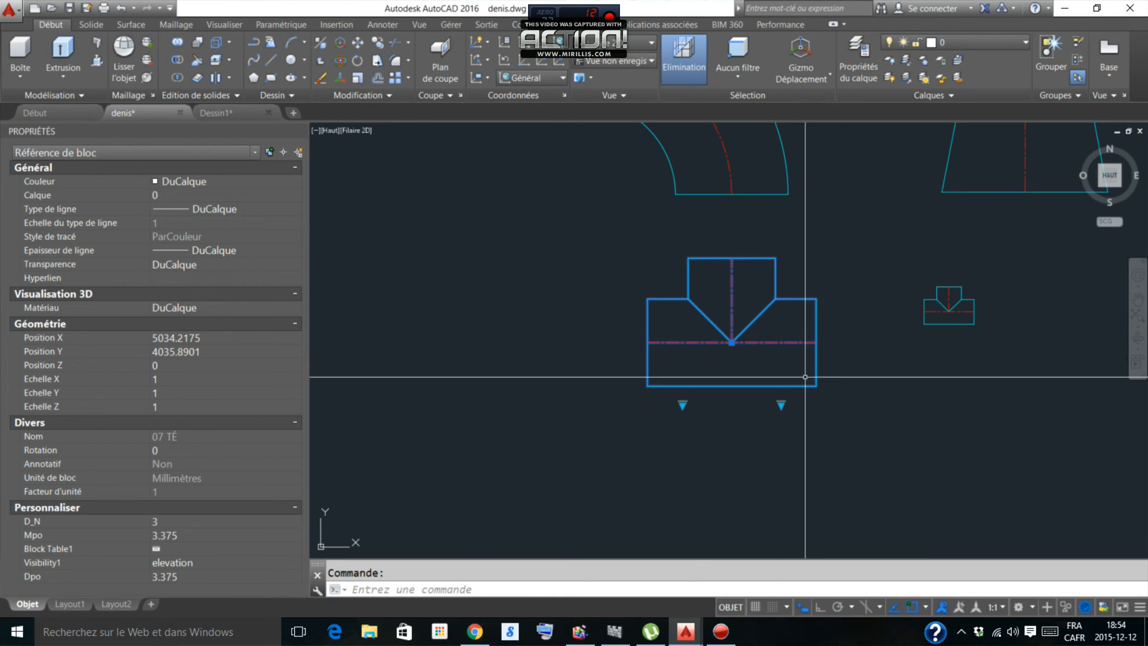
Step: Try the tee's plan visibility states, choosing vue en plan vers l'haut and finally vue en plan vers le bas
click(682, 406)
key(Escape)
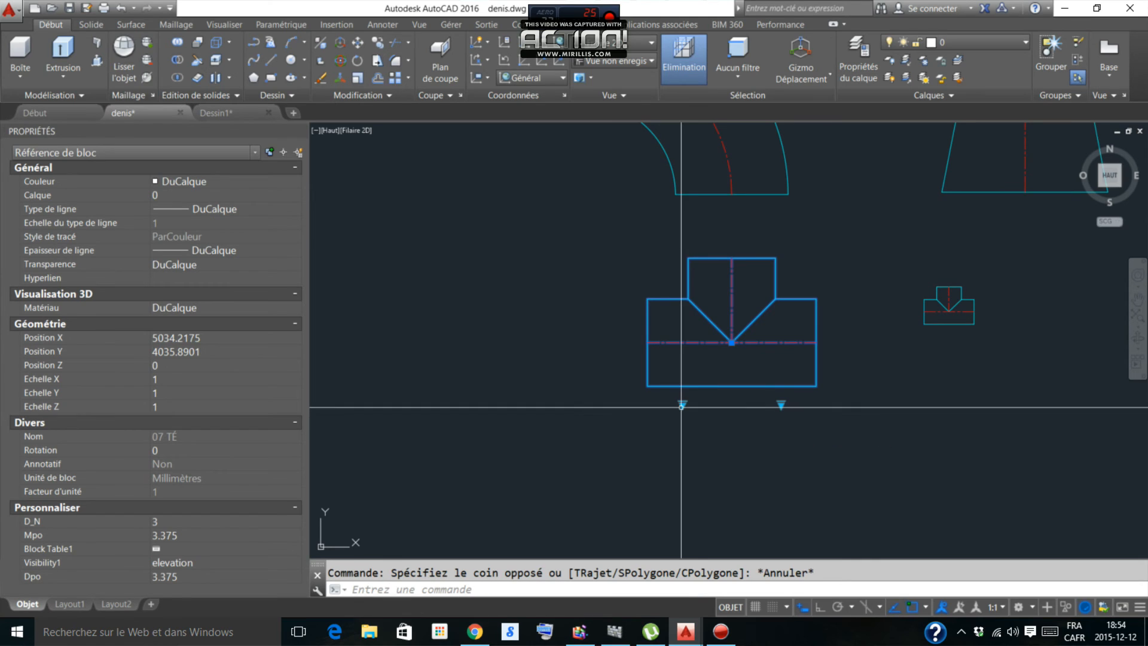
click(682, 404)
key(Down)
key(Down)
key(Down)
key(Up)
key(Return)
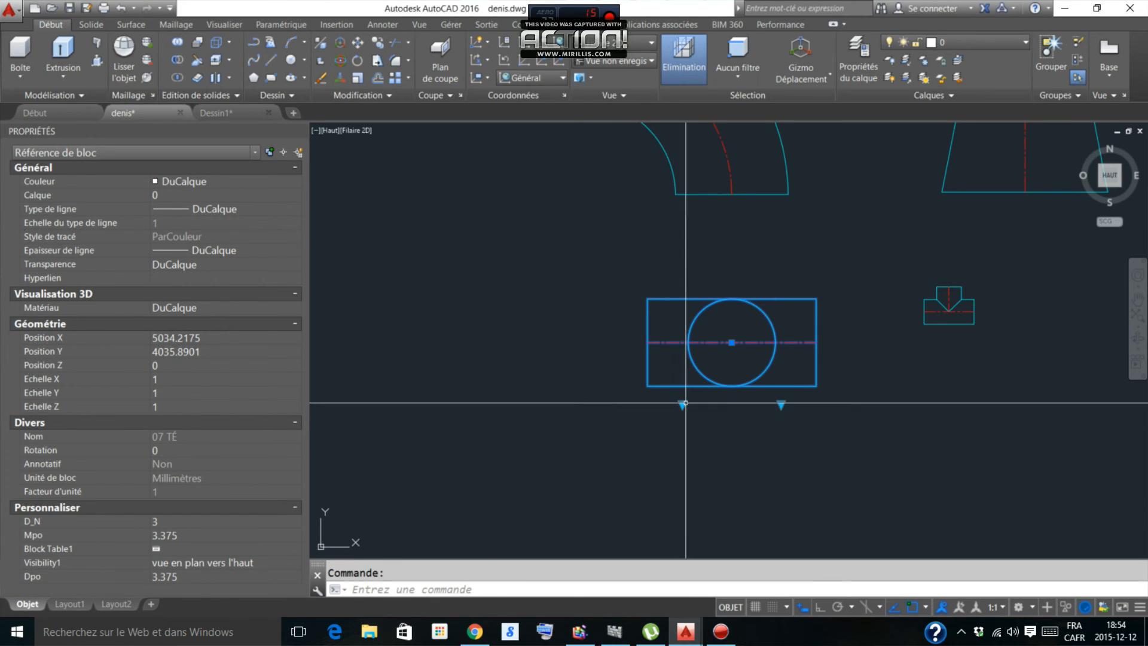
key(Down)
key(Return)
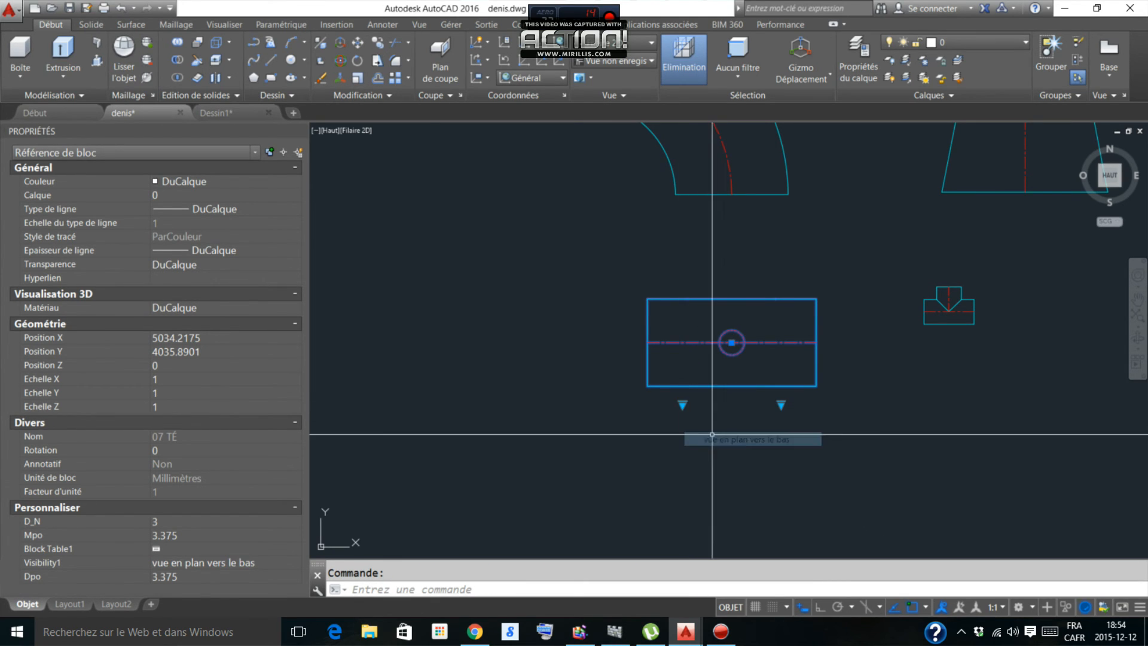
Step: Switch the tee's visibility state to 3d and deselect the block
click(682, 404)
key(Down)
key(Down)
key(Down)
key(Down)
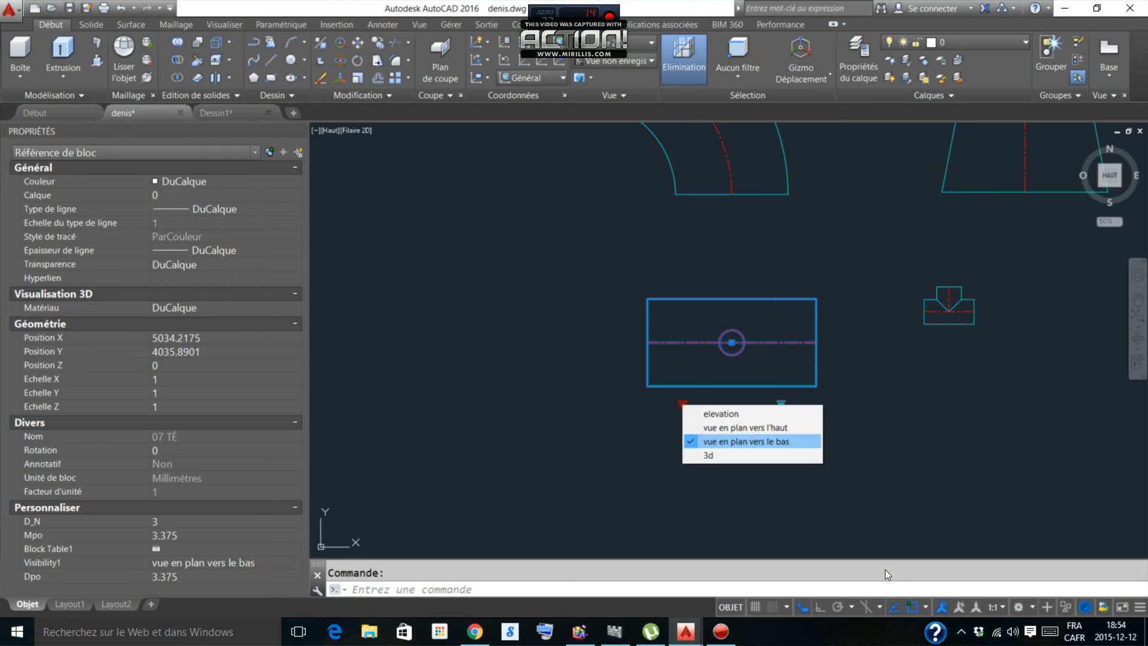
key(Return)
key(Escape)
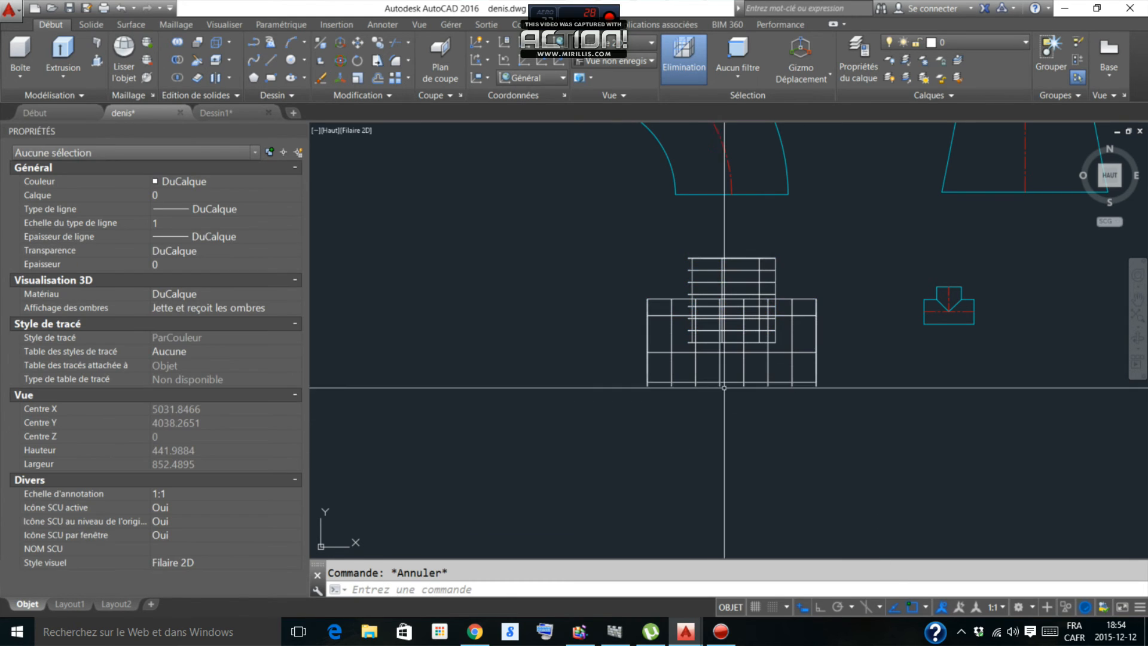
Step: Show the denis drawing in southwest isometric view with the Nuances de gris visual style and orbit around the 3D tee
click(1089, 195)
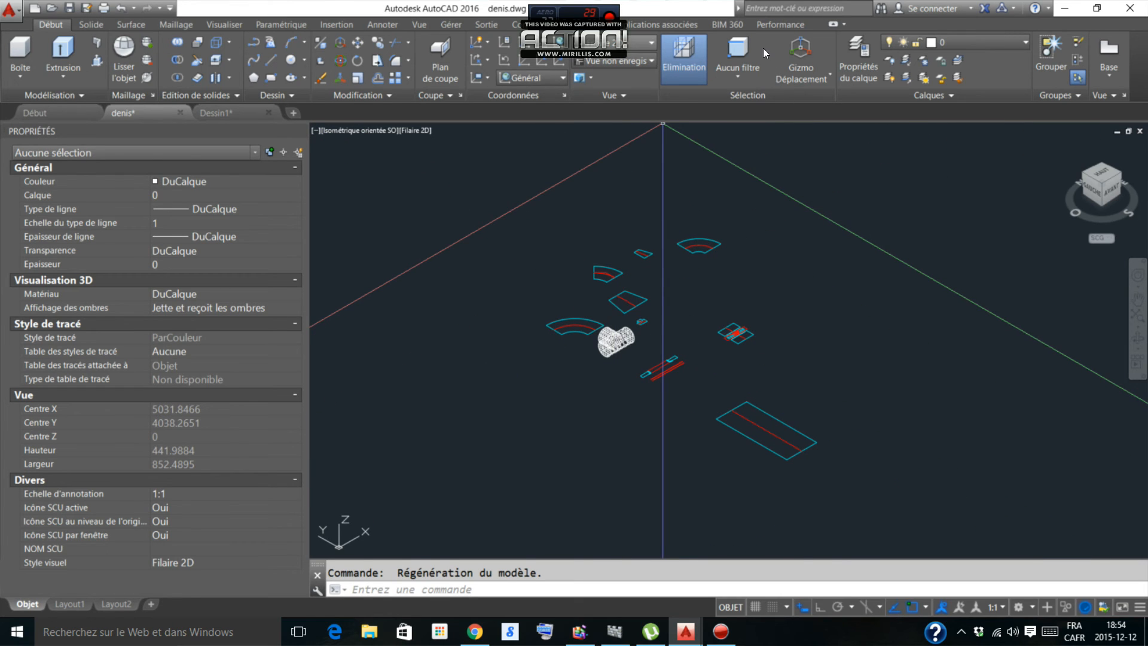
click(622, 42)
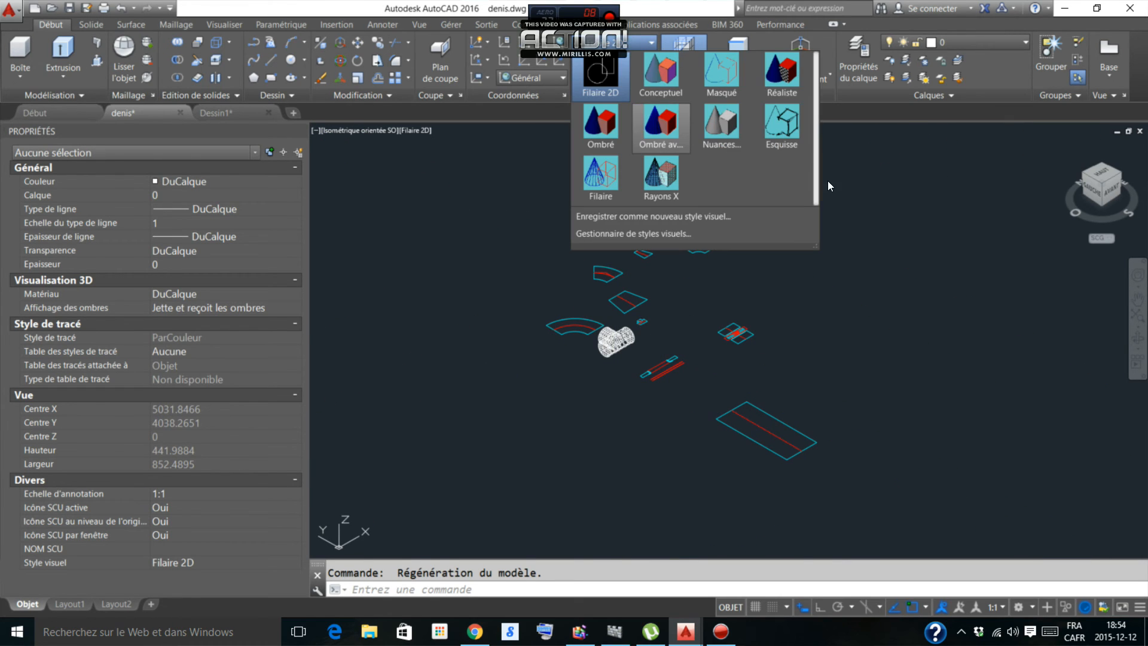
click(721, 126)
scroll(623, 457, up, 7)
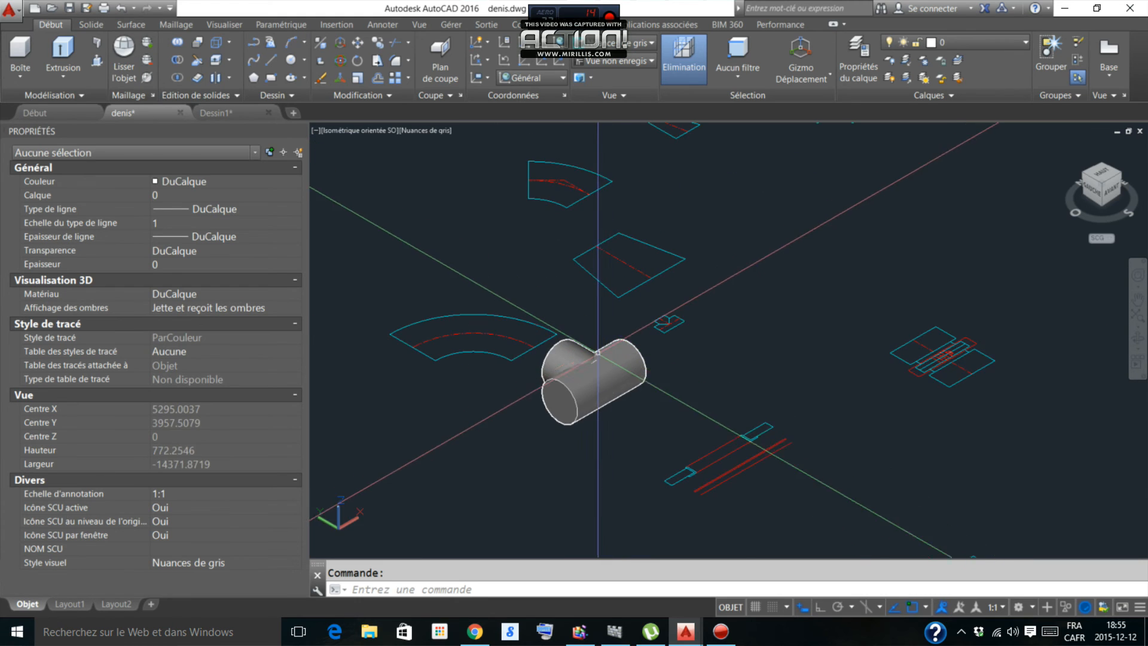
shift+middle_drag(622, 458, 982, 410)
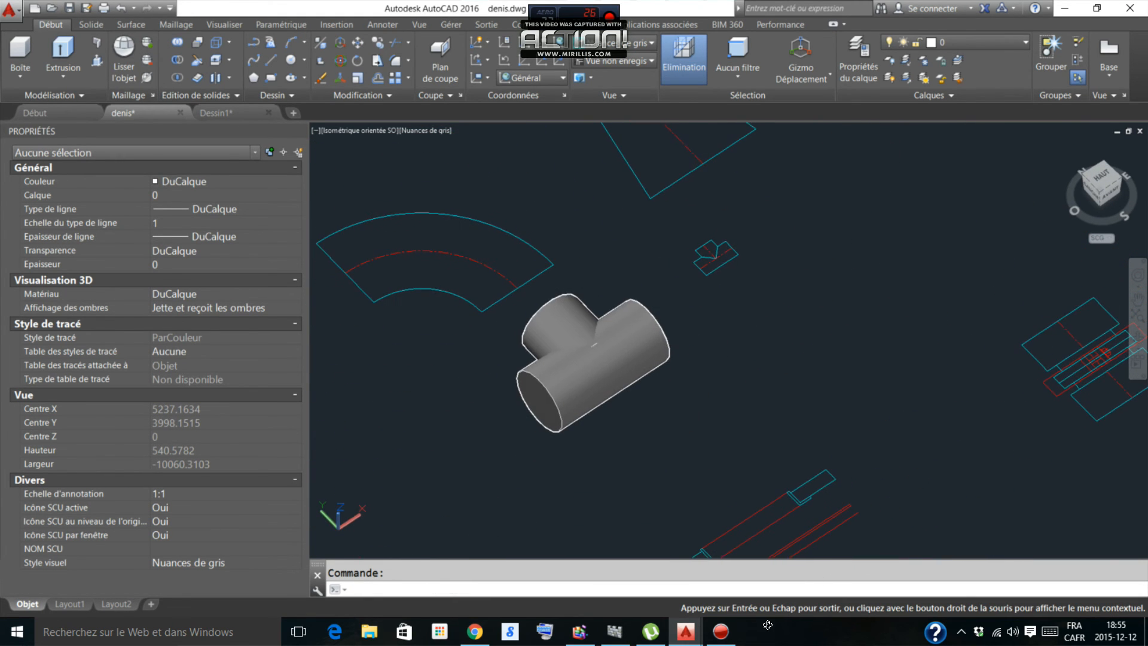
Step: Select the 01 TUYAU pipe block and set its D_N to 5
scroll(657, 320, down, 5)
middle_drag(749, 456, 640, 339)
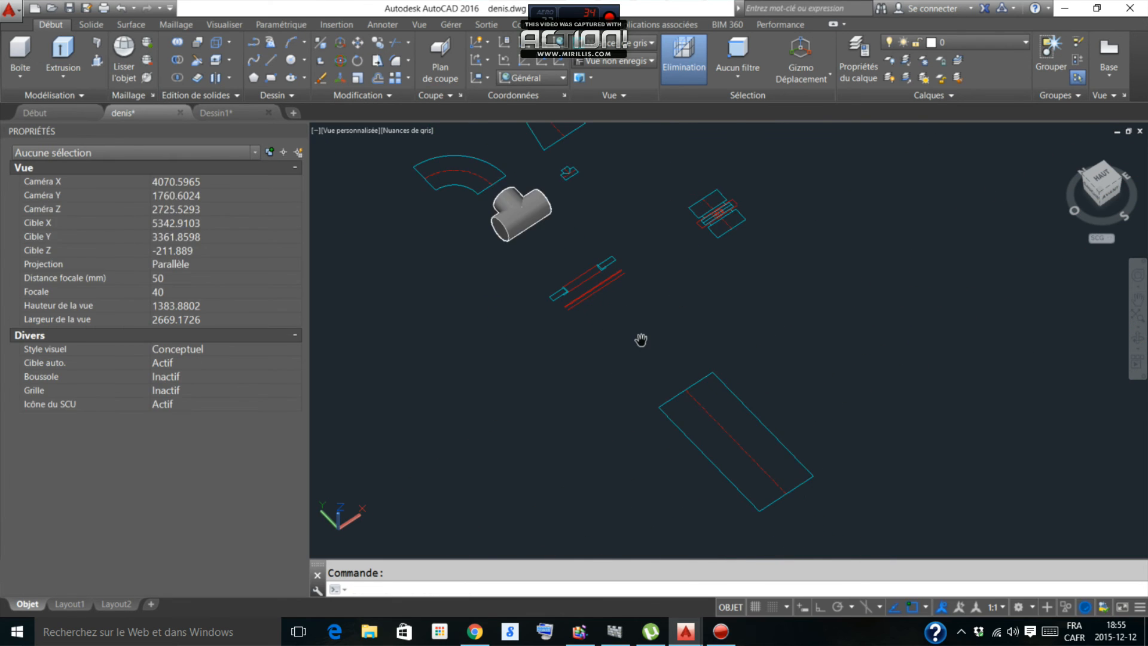
scroll(732, 386, up, 2)
click(741, 381)
click(725, 399)
scroll(727, 383, down, 4)
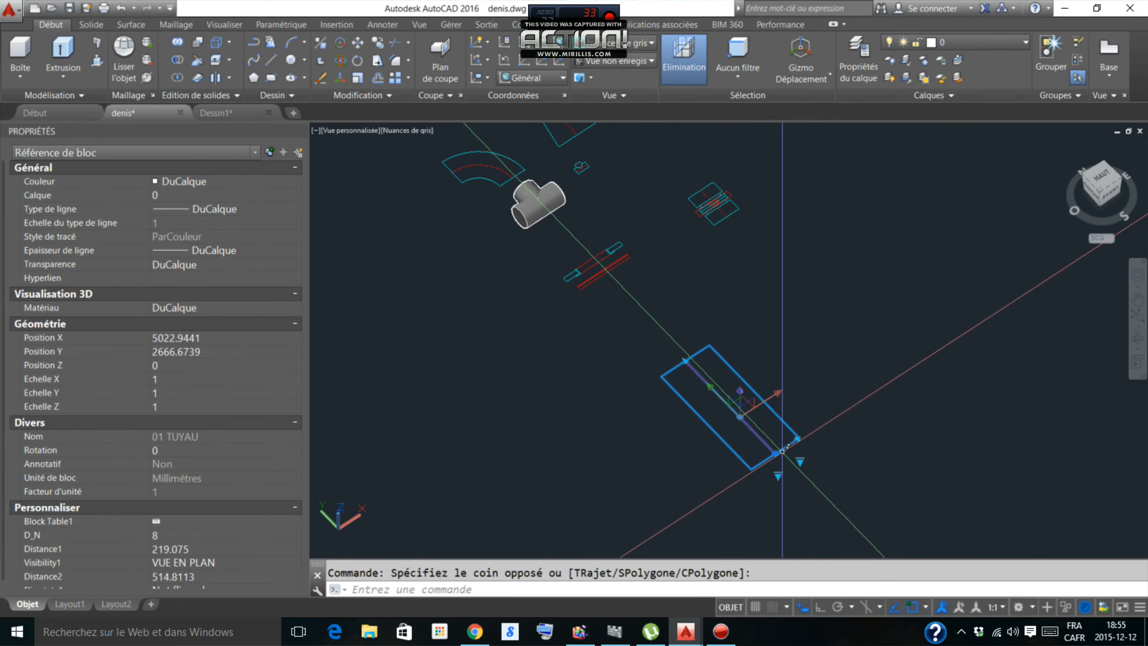
scroll(783, 459, up, 3)
click(807, 465)
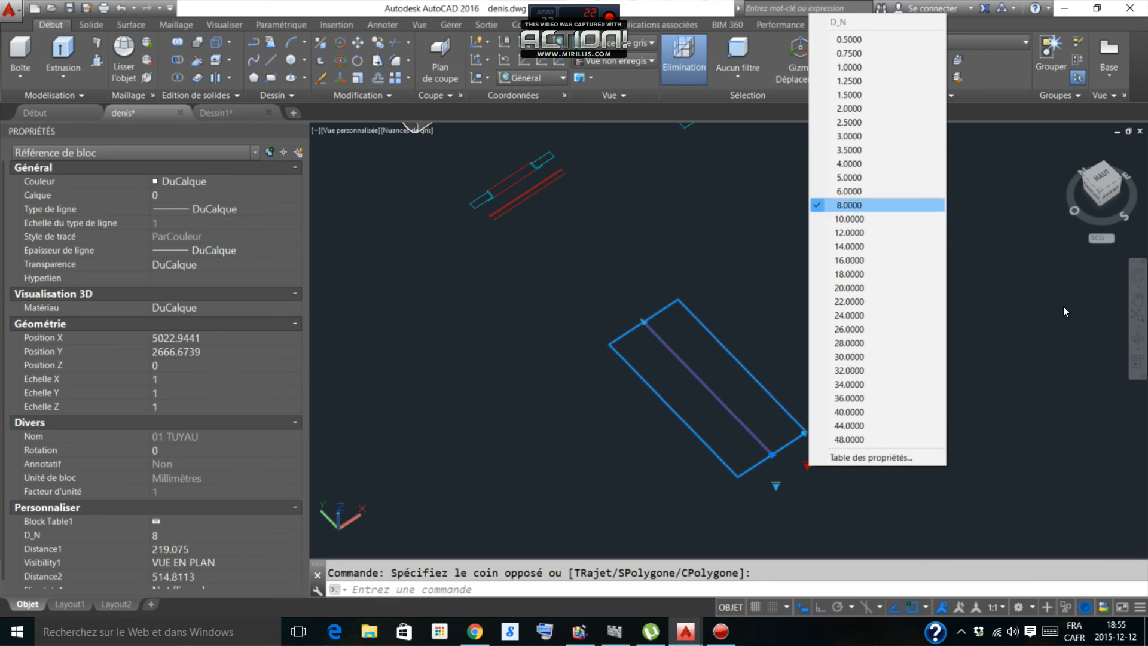
click(849, 177)
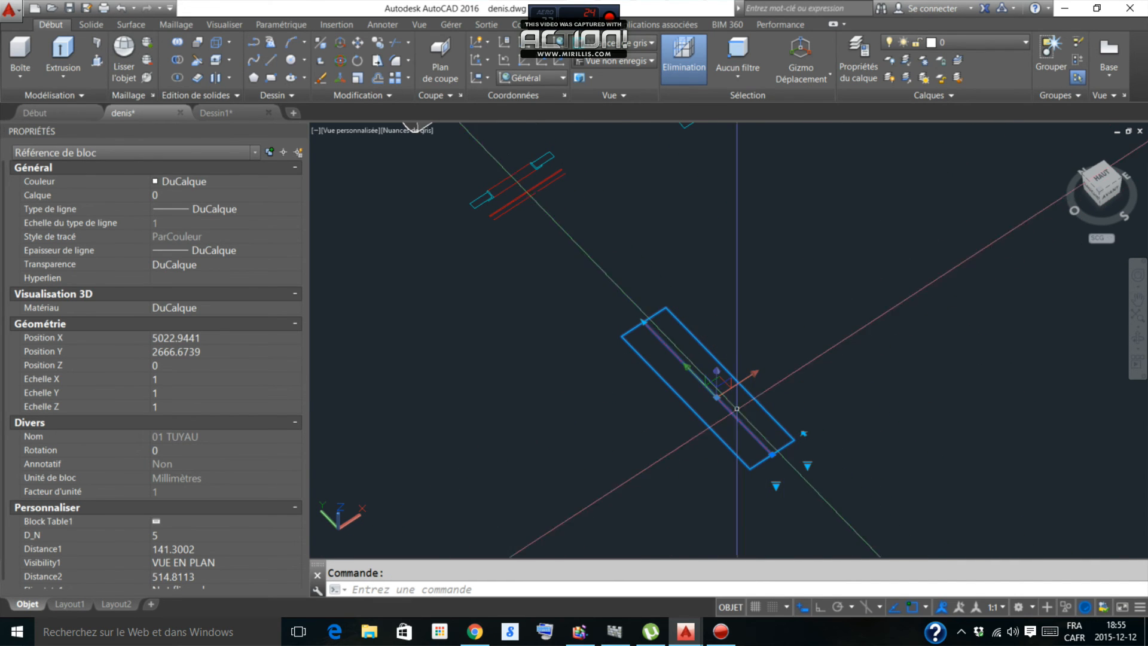
Step: Stretch the pipe from its far end to a length of about 784 and deselect it
click(644, 323)
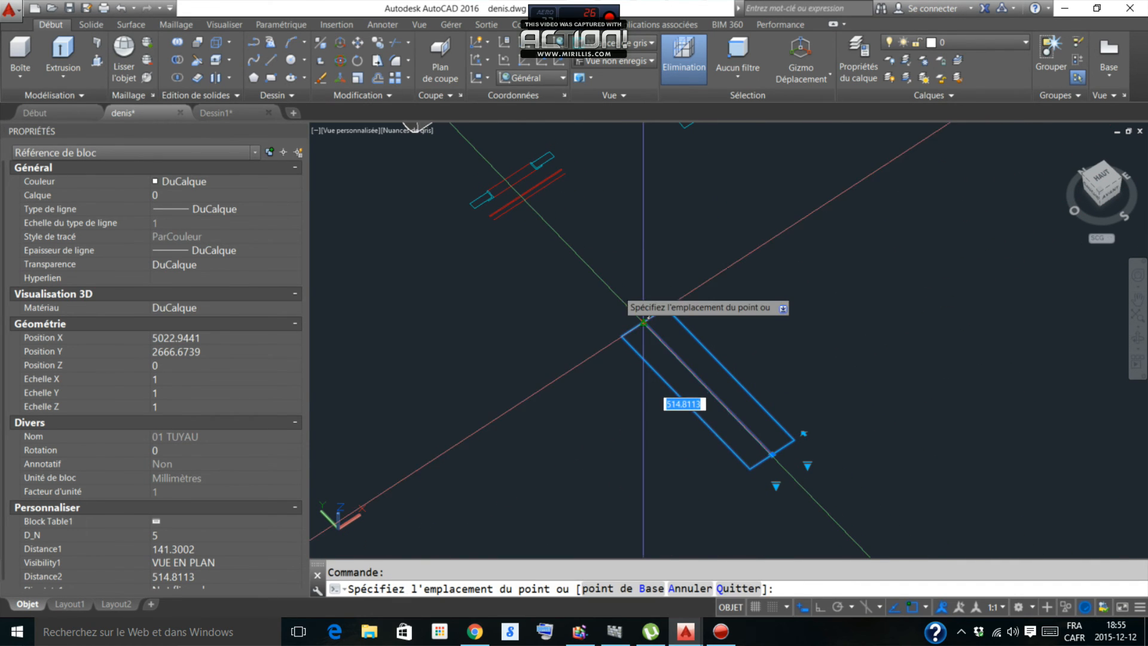
click(572, 255)
key(Escape)
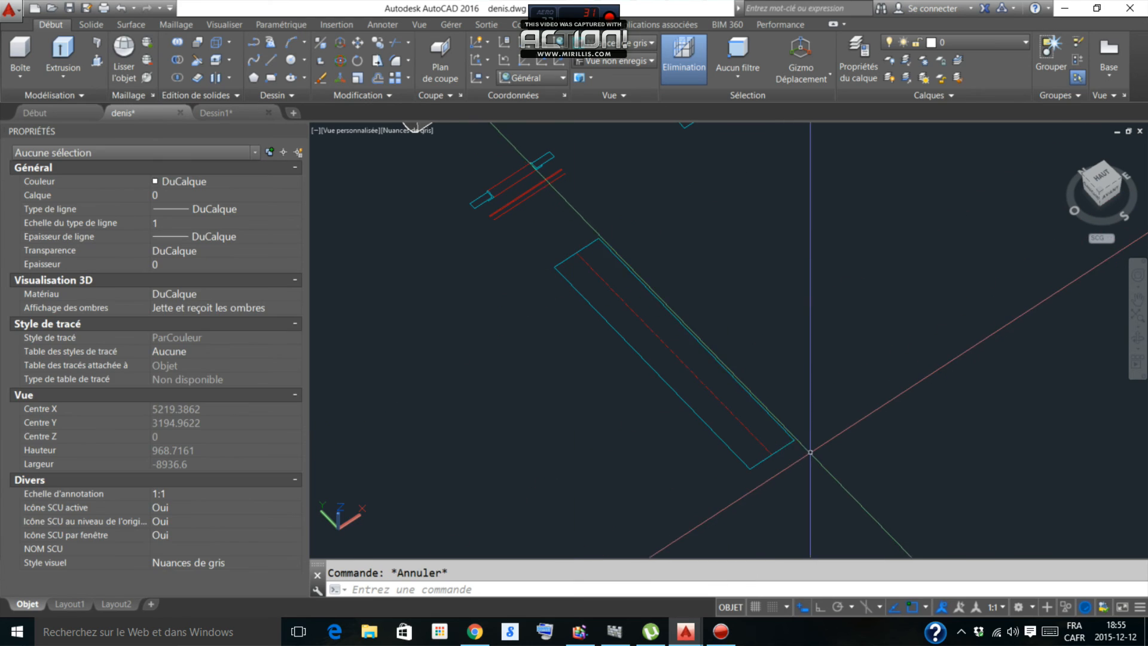
Step: Reselect the pipe and switch its visibility state to 3D
click(811, 438)
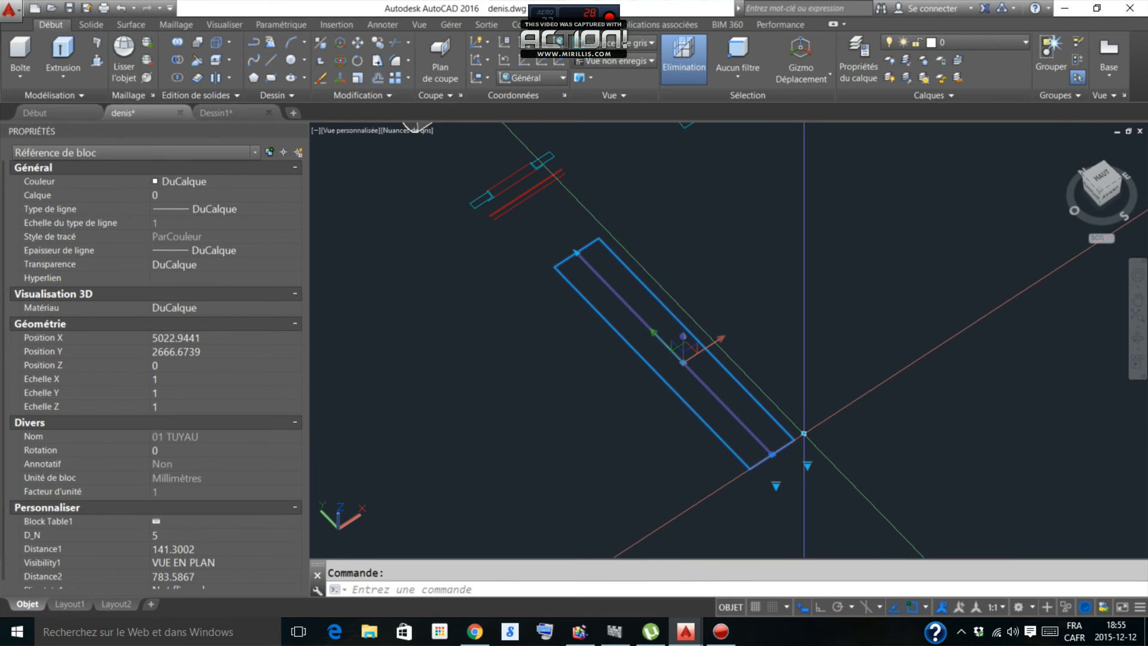
click(804, 434)
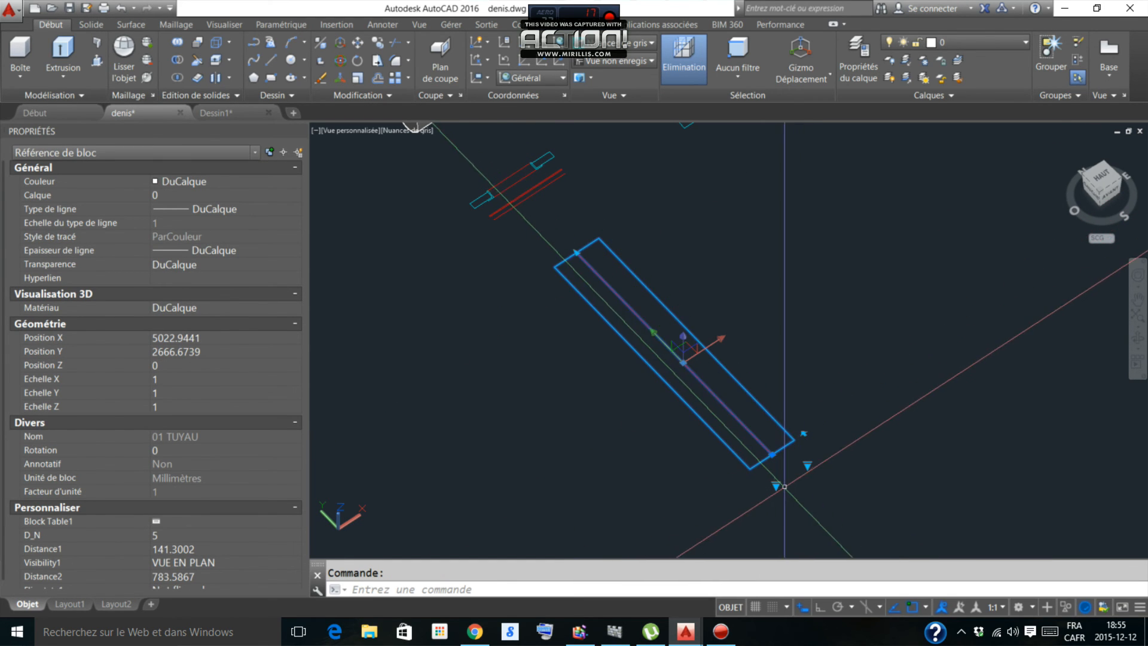
click(808, 466)
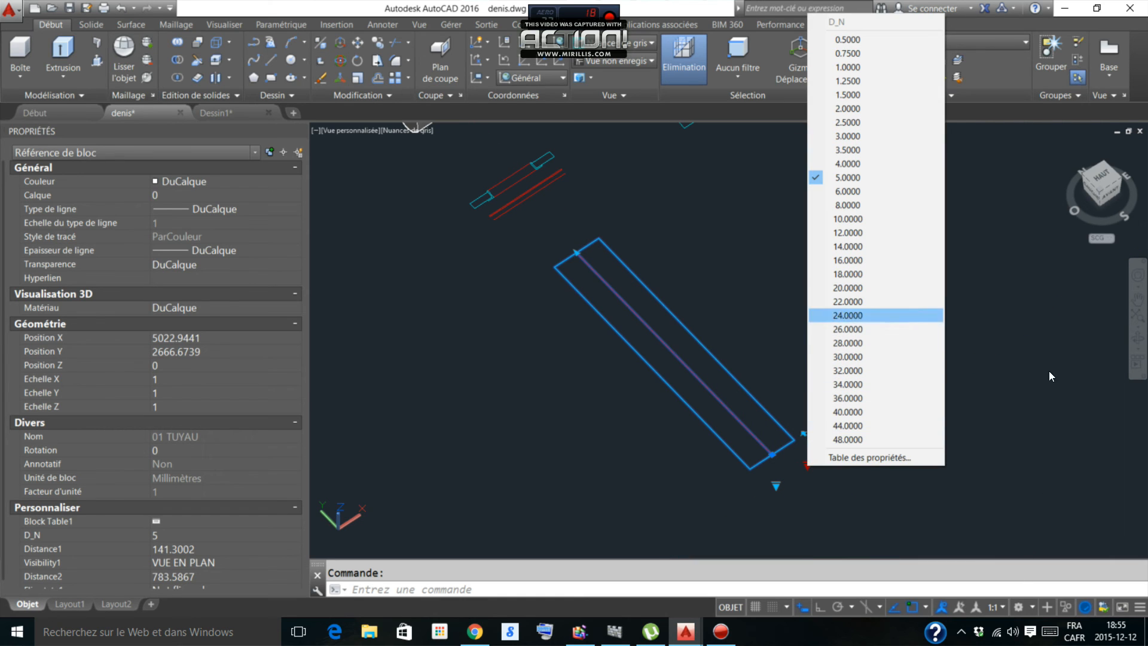
click(778, 487)
click(776, 487)
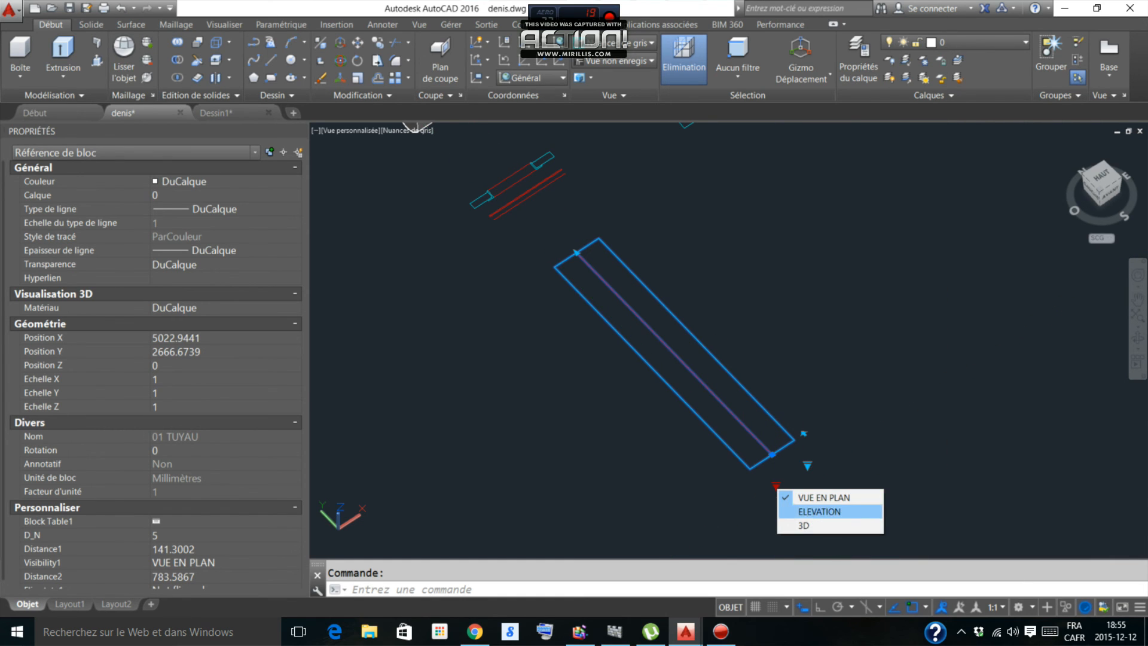
click(803, 525)
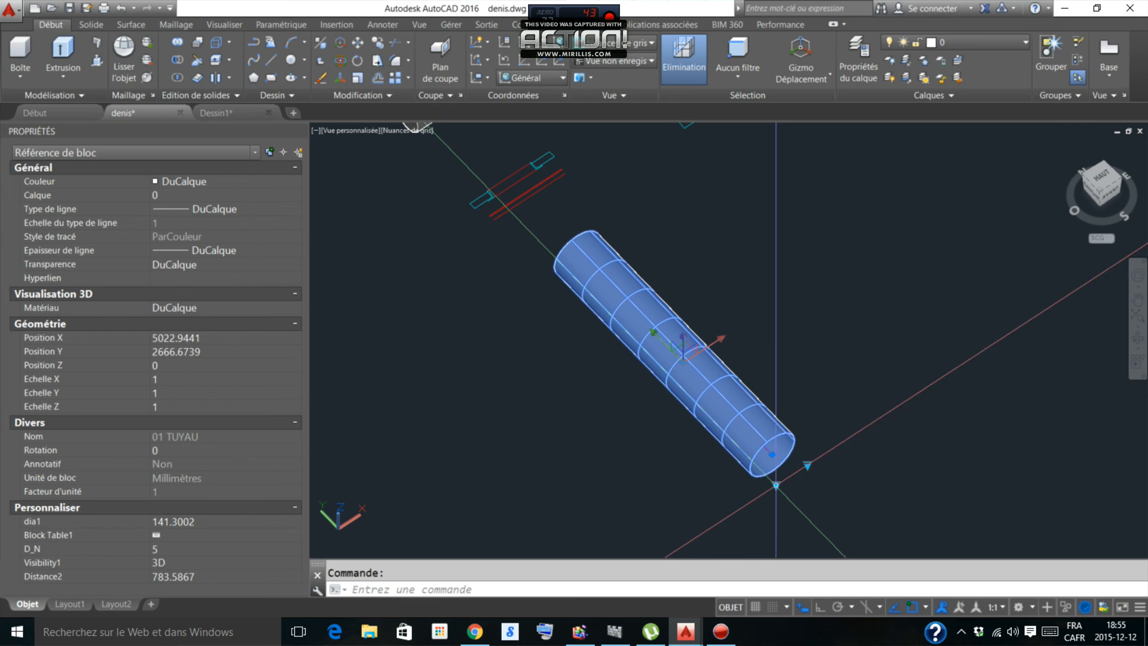
Step: Switch the pipe to the ELEVATION visibility state and set its D_N to 3
click(776, 485)
click(817, 507)
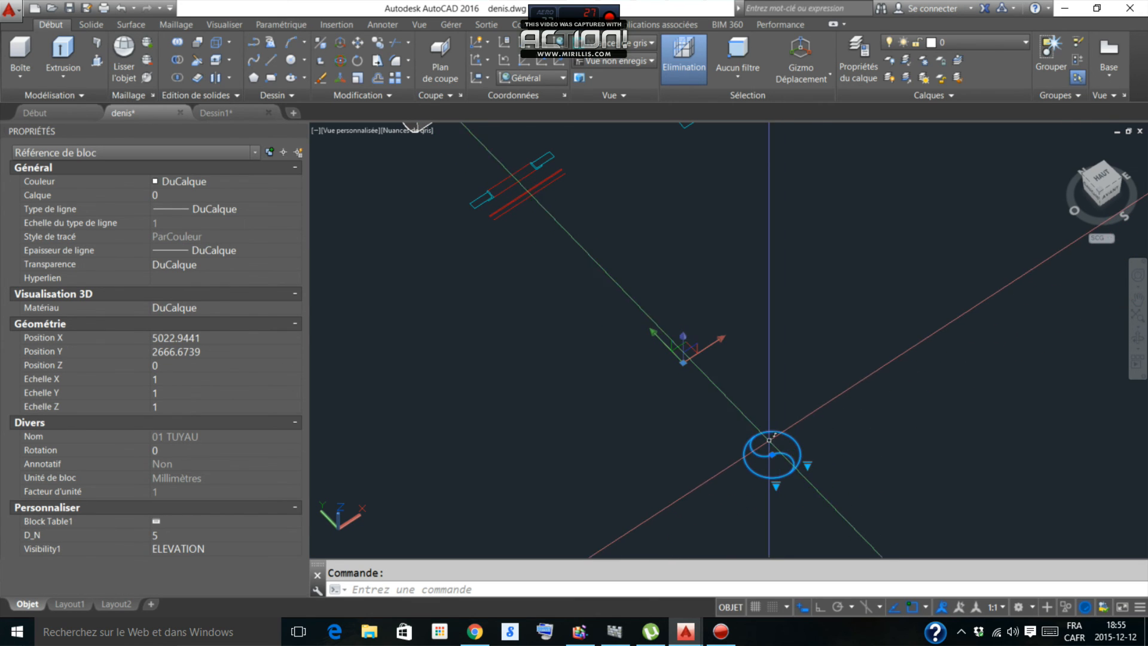
click(807, 464)
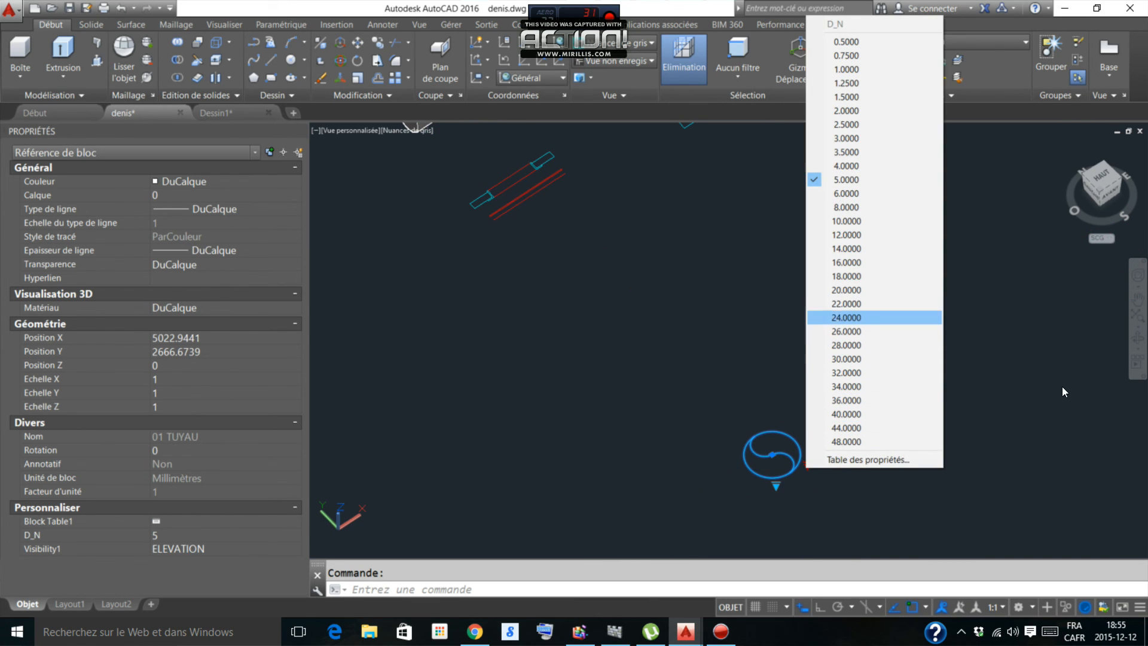
key(Return)
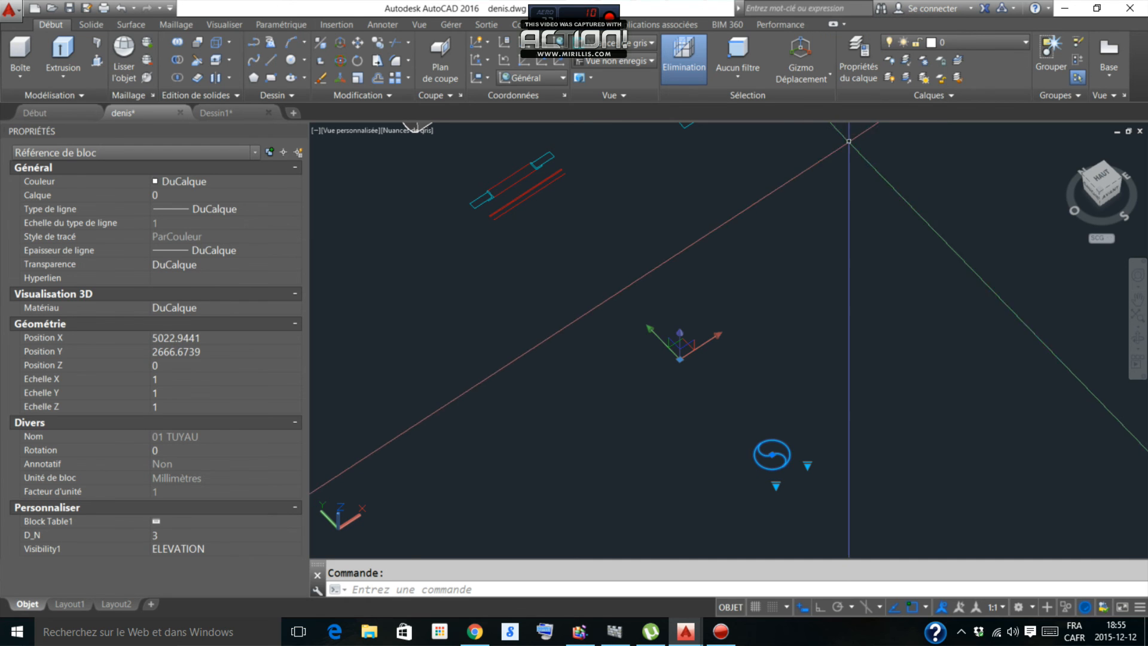
Step: Set the pipe's D_N to 40 and deselect the block
click(807, 464)
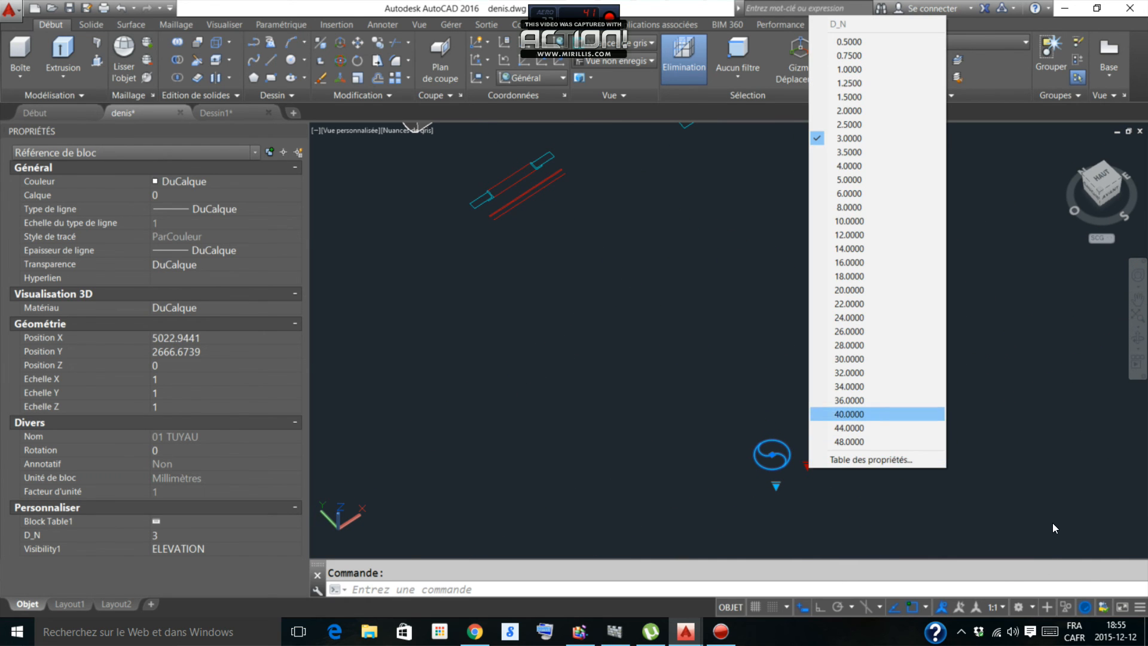
click(861, 412)
scroll(793, 347, down, 4)
key(Escape)
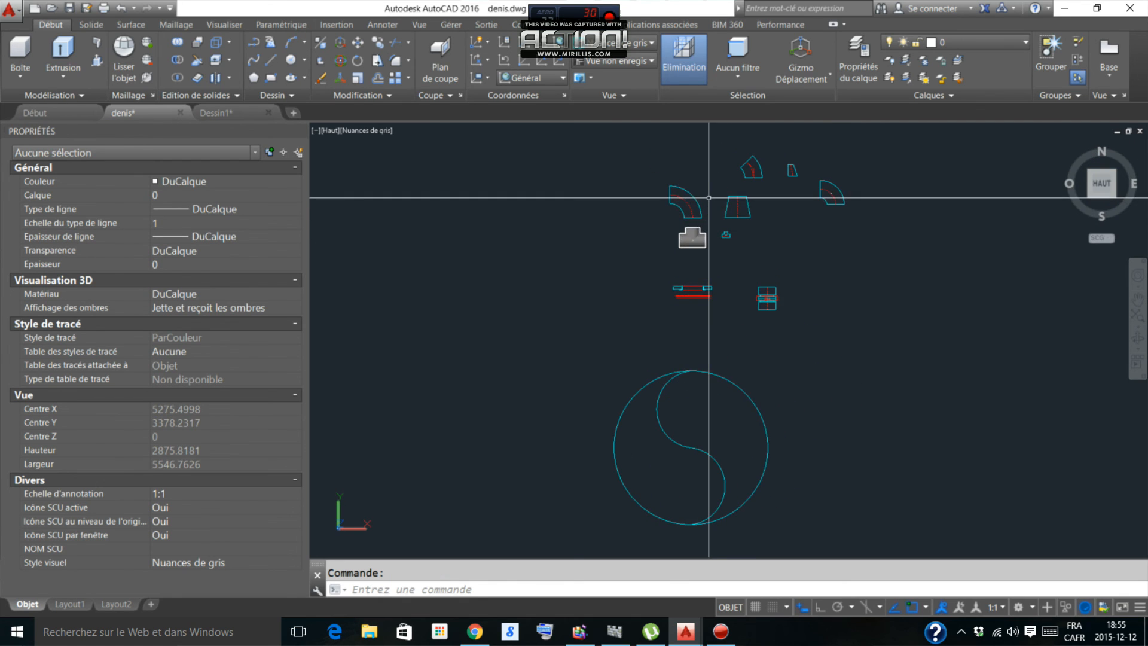
Step: Examine the elbow, reducer and tee blocks grouped in the upper part of the drawing
scroll(708, 198, up, 4)
scroll(825, 406, up, 5)
scroll(798, 497, down, 5)
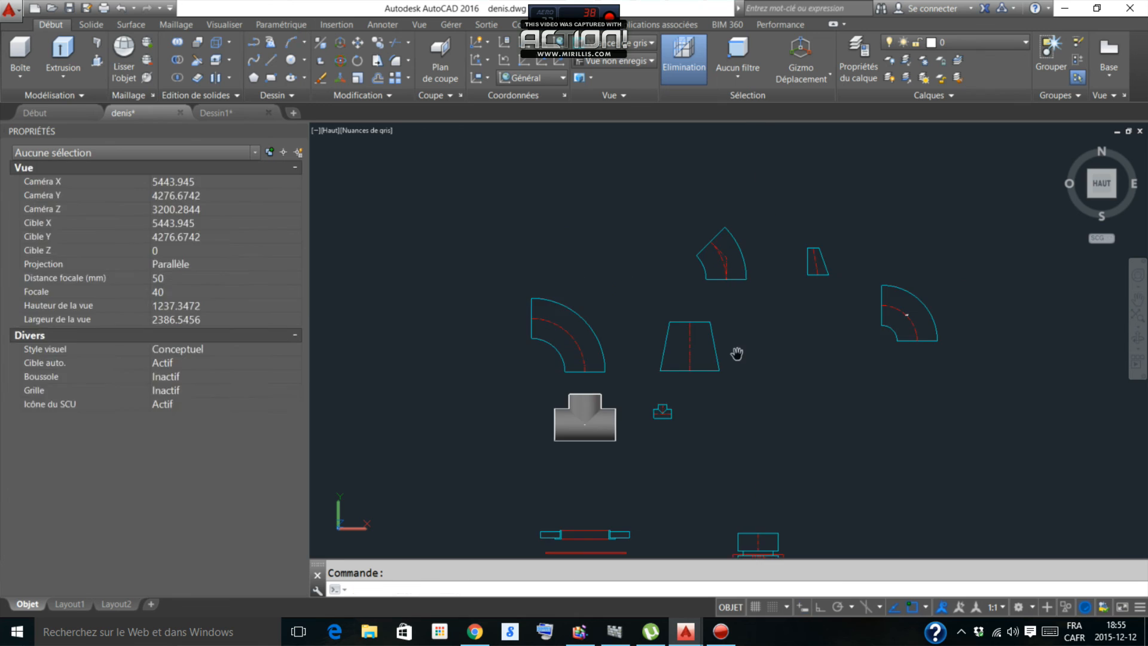
scroll(642, 437, up, 4)
scroll(642, 437, down, 5)
scroll(536, 384, up, 2)
scroll(718, 324, up, 2)
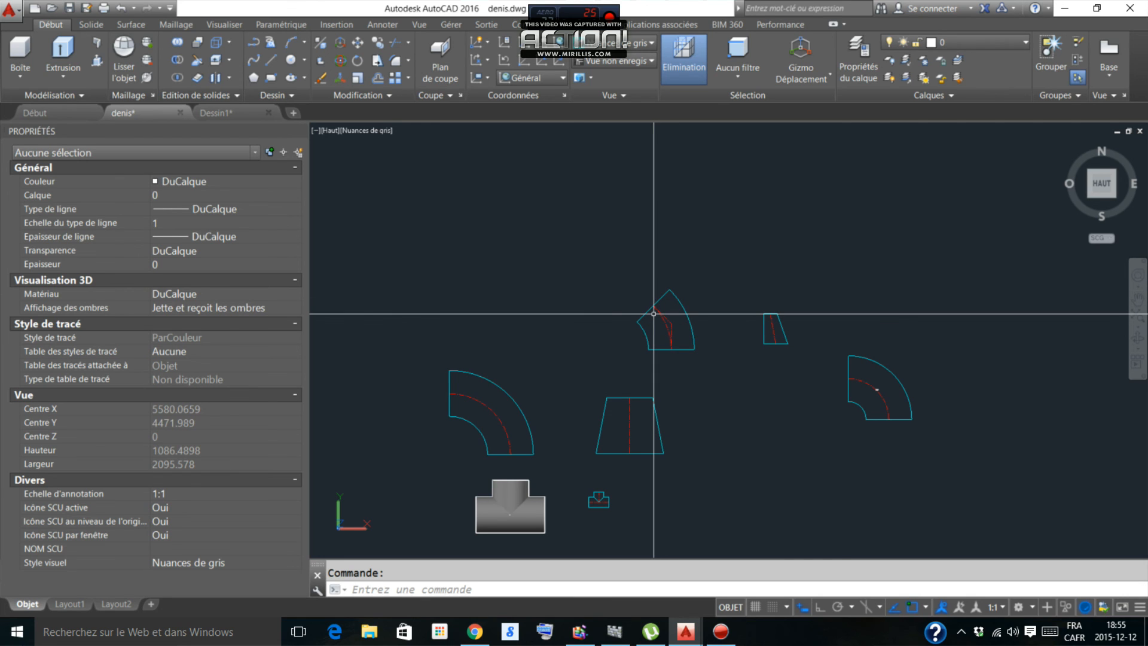
scroll(873, 386, up, 5)
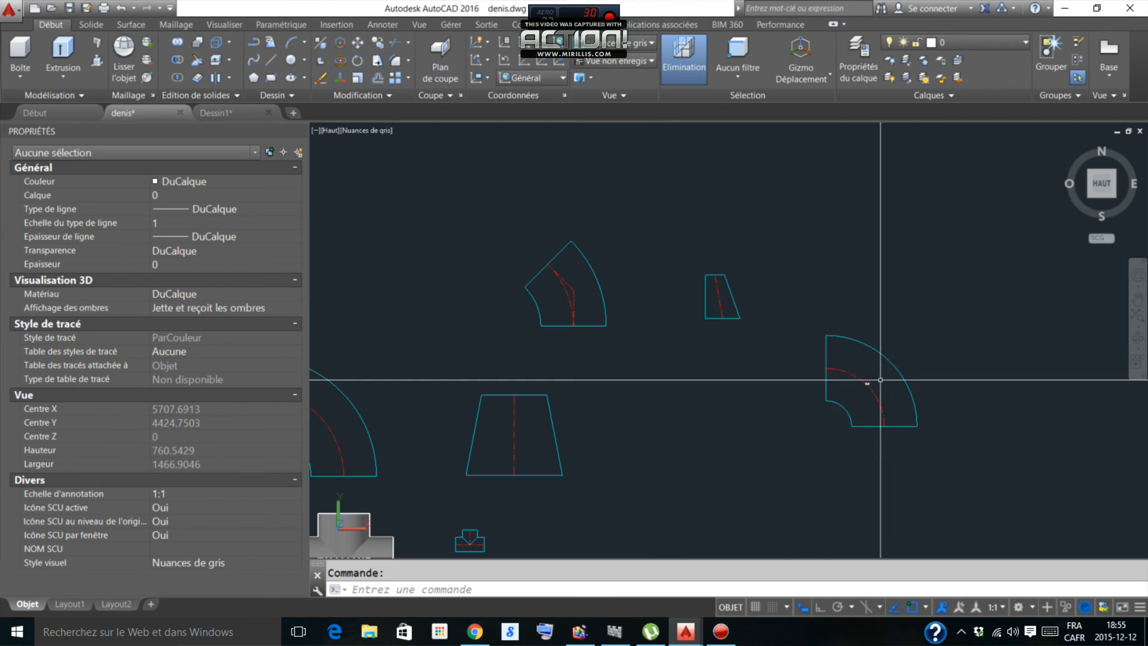
scroll(797, 307, down, 10)
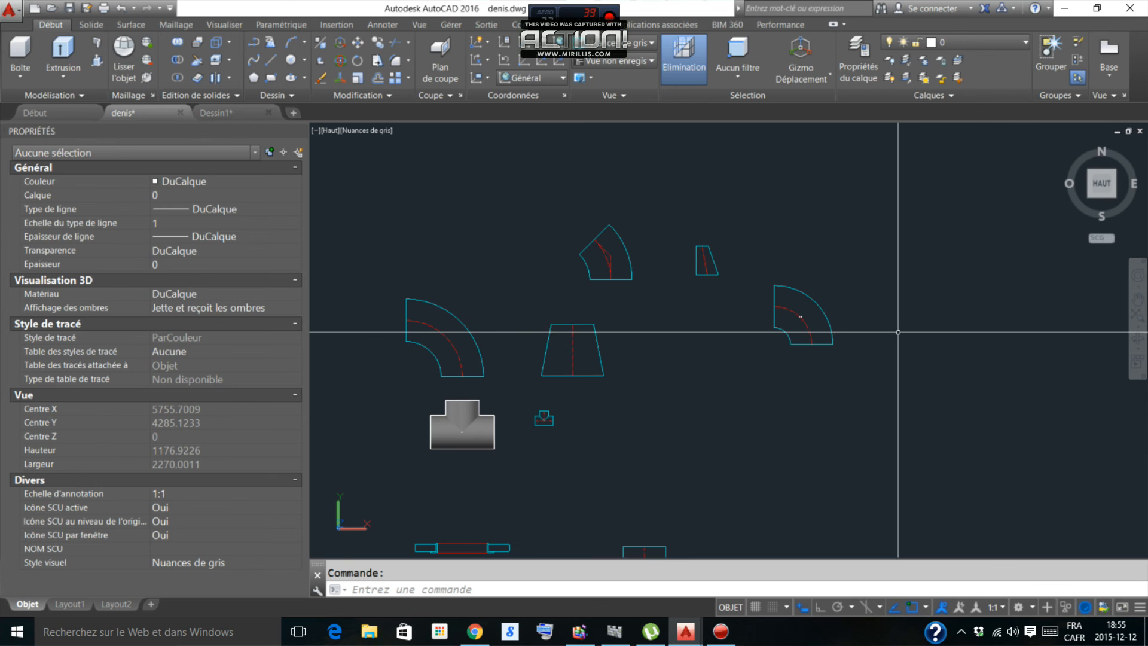
Step: Select the rightmost 90-degree elbow block and choose a larger NPS size for it
click(834, 297)
click(800, 324)
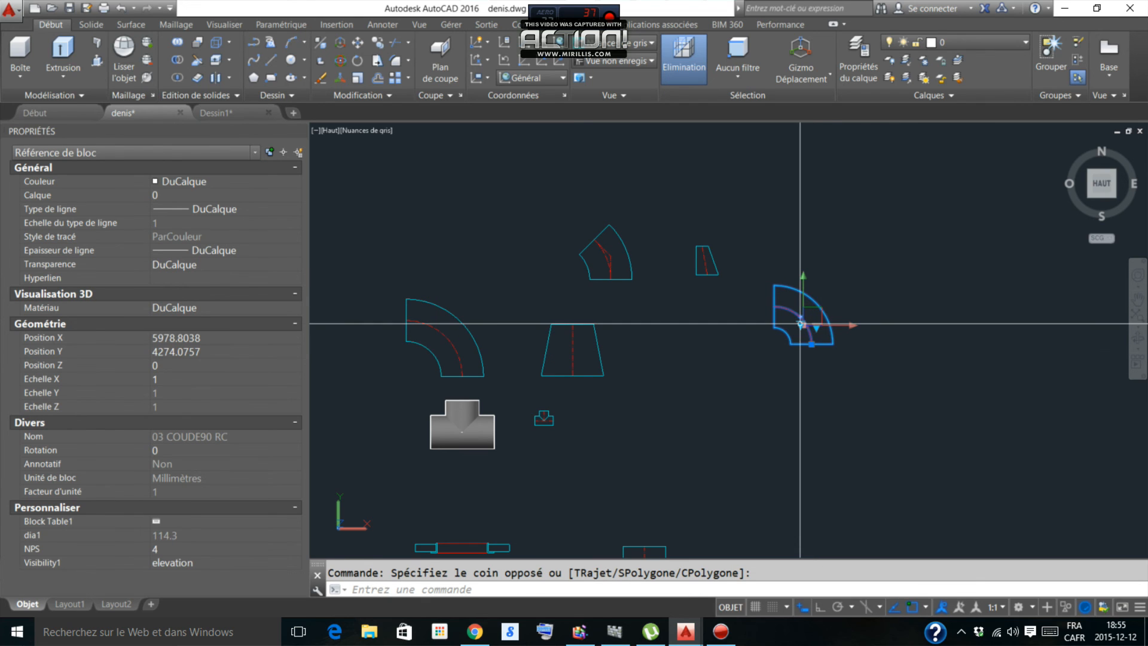
scroll(800, 324, up, 2)
key(Escape)
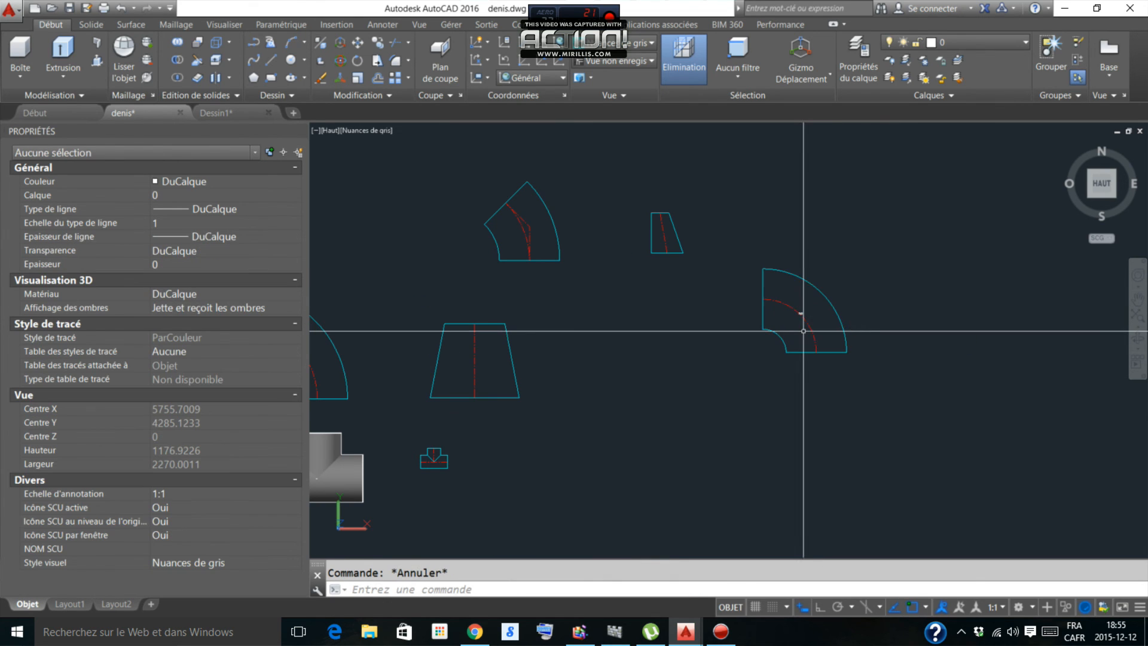
click(806, 326)
click(820, 327)
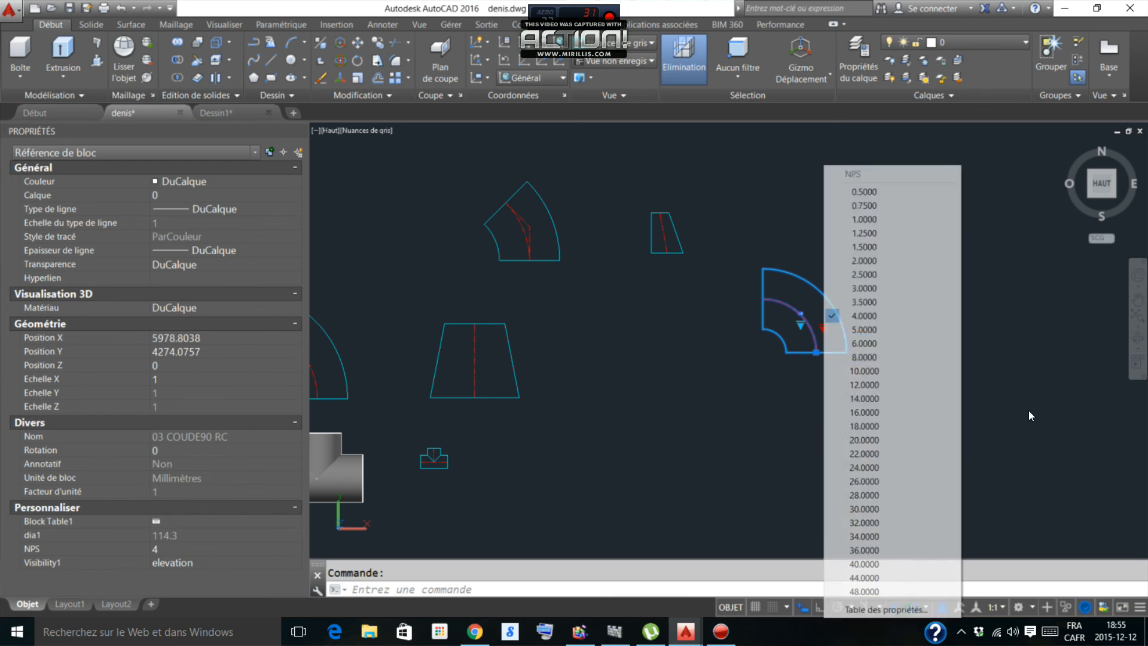
key(Down)
key(Down)
key(Down)
key(Down)
key(Return)
Step: Switch the enlarged elbow block to its 3D visibility state and deselect it
click(801, 323)
key(Down)
key(Down)
key(Return)
key(Escape)
click(835, 319)
key(Escape)
scroll(826, 319, down, 8)
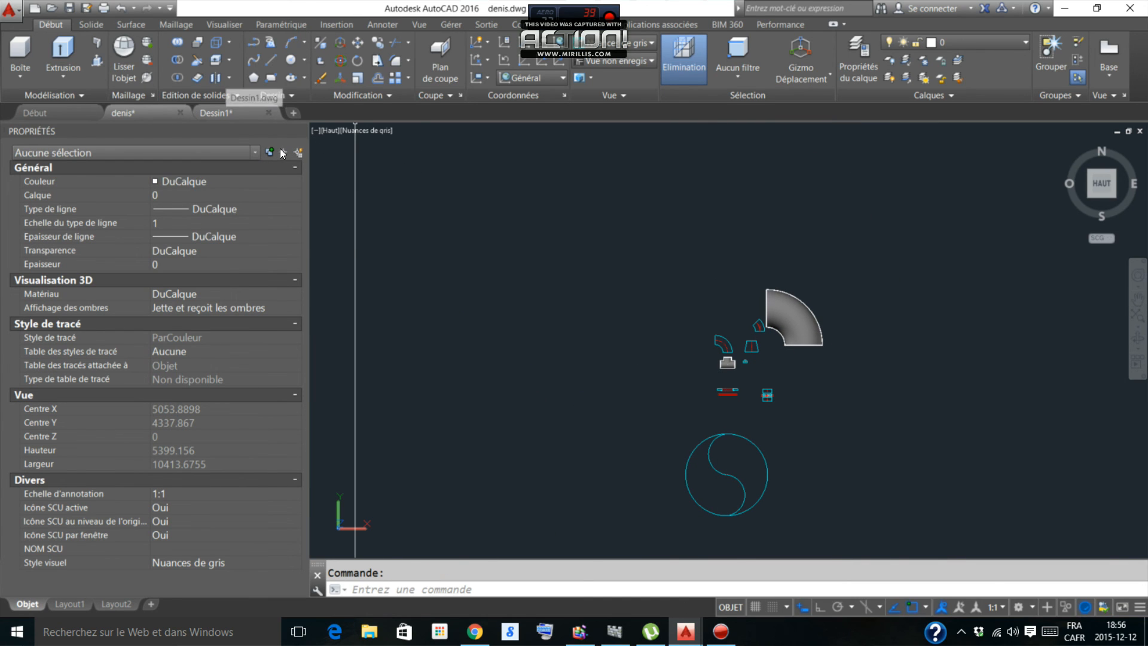
Step: Switch to the Dessin1.dwg drawing
mouse_move(280, 148)
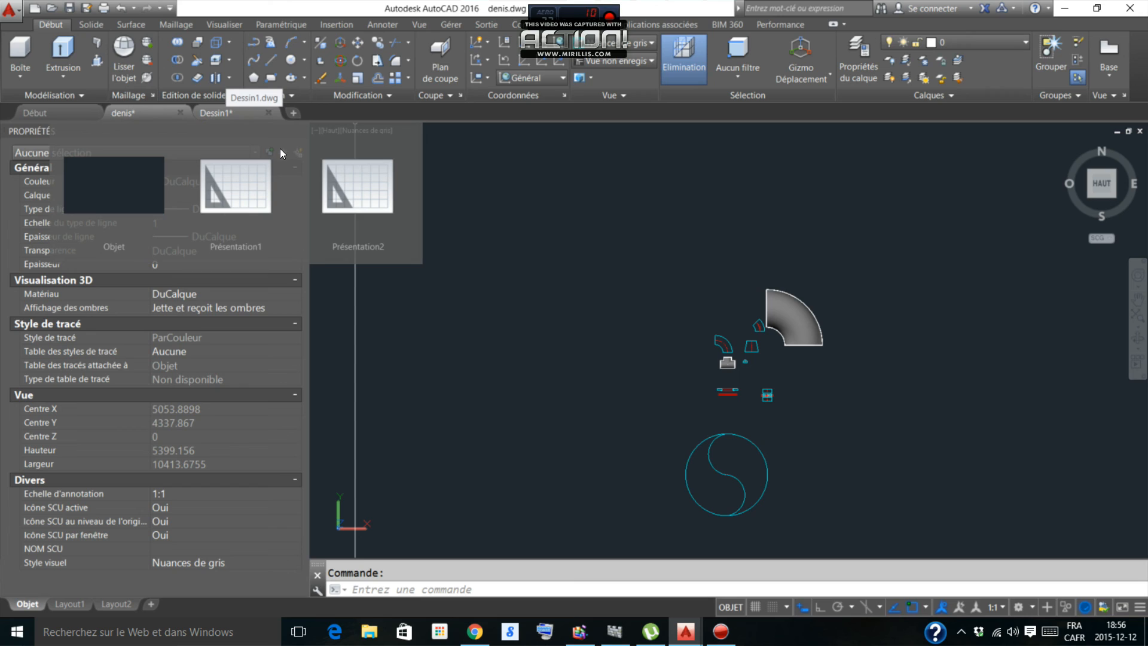